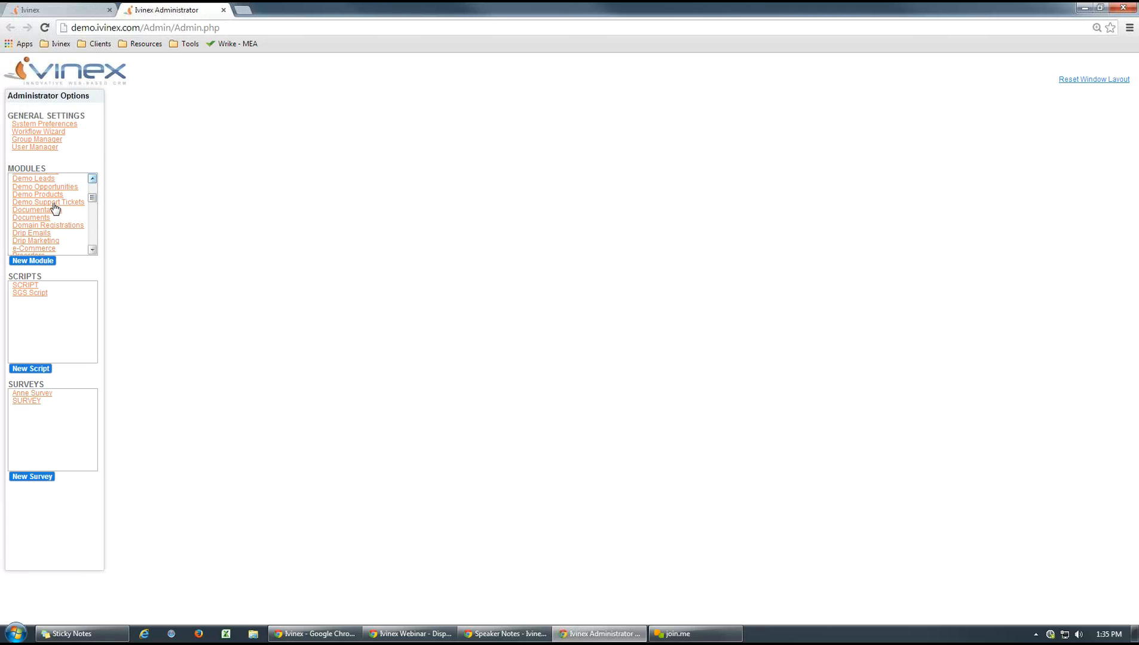
Open the Demo Display module's settings and view its list of existing display conditions.
scroll(92, 182, "up", 1)
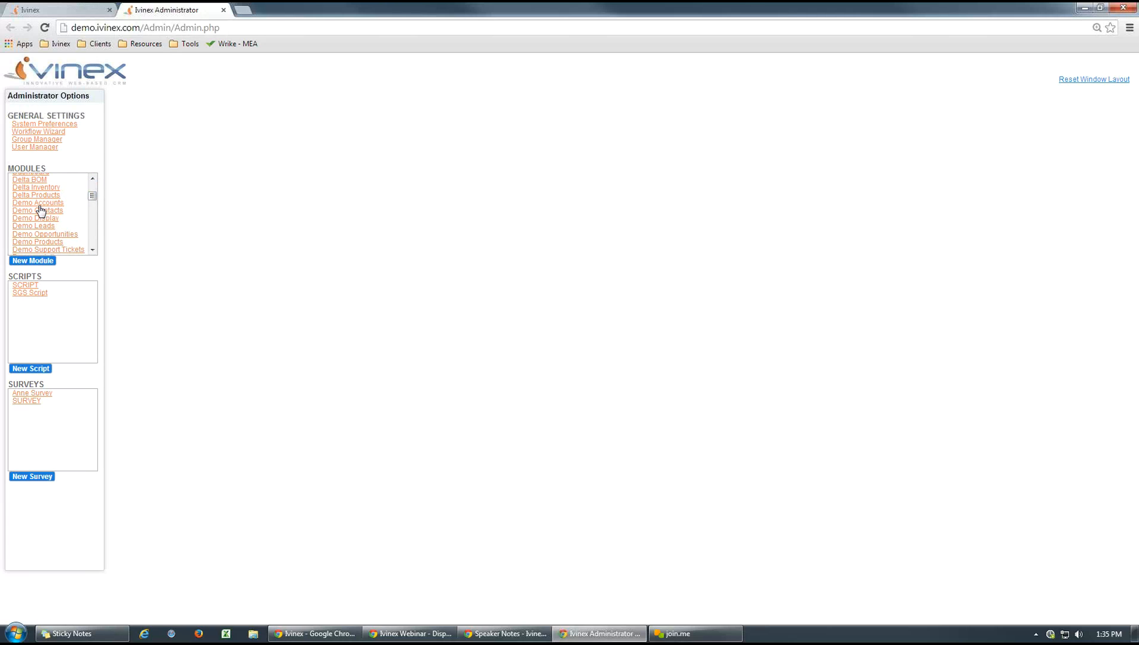
left_click(46, 218)
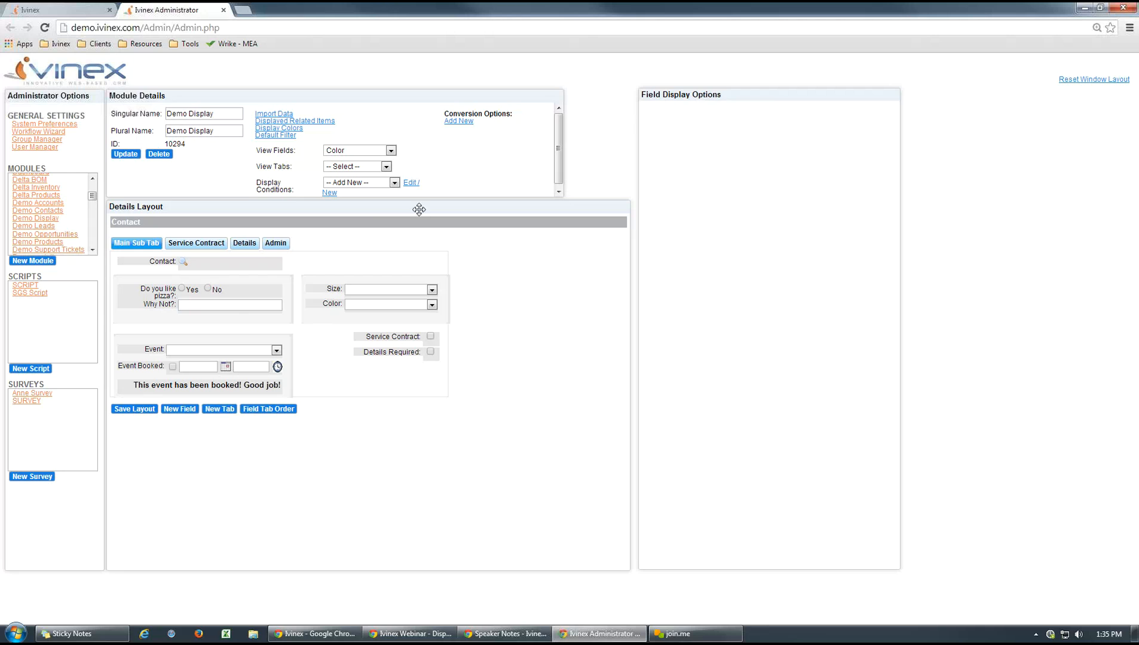
left_click(393, 183)
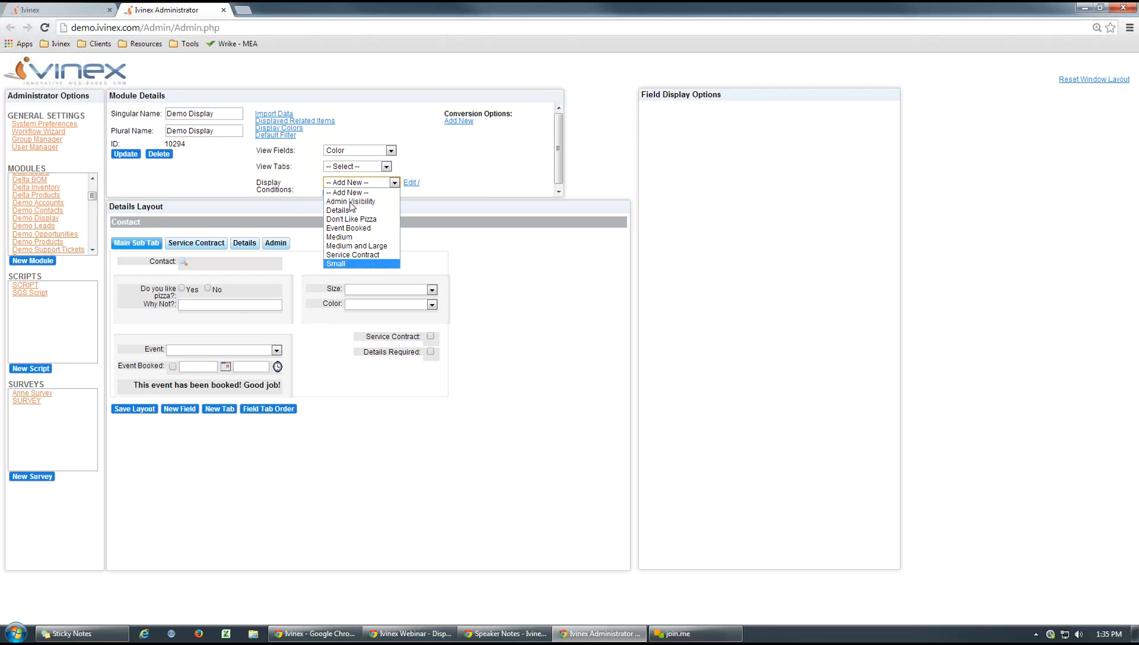
left_click(313, 316)
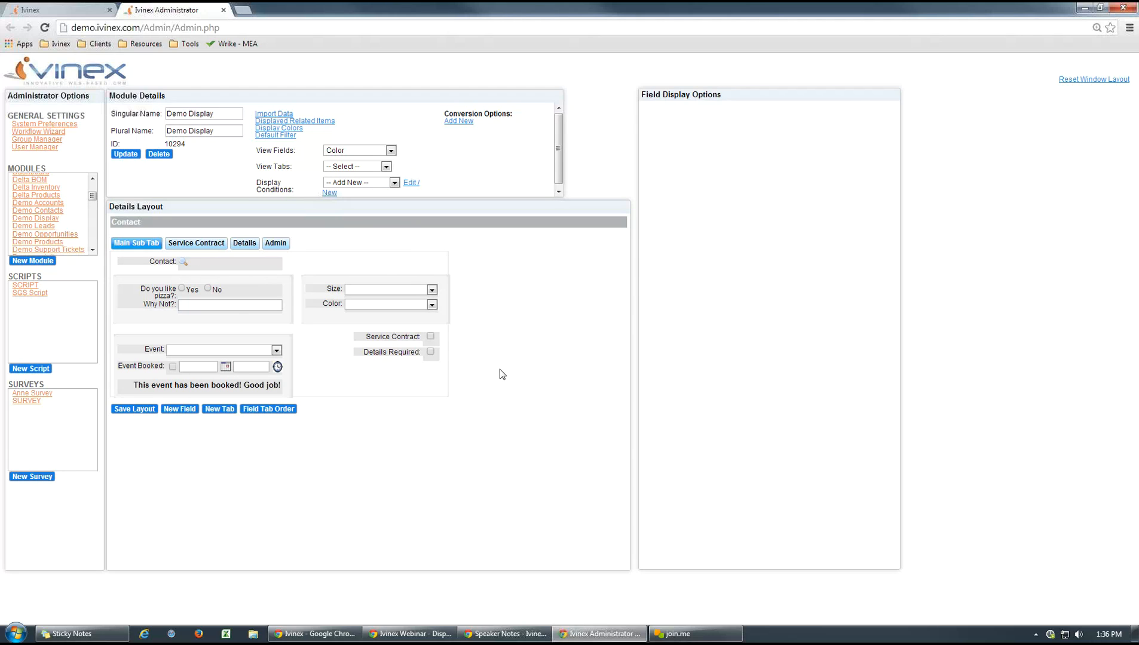
Examine the display options of the pizza question and the Why Not? field, trying both the Yes and No answers.
left_click(163, 289)
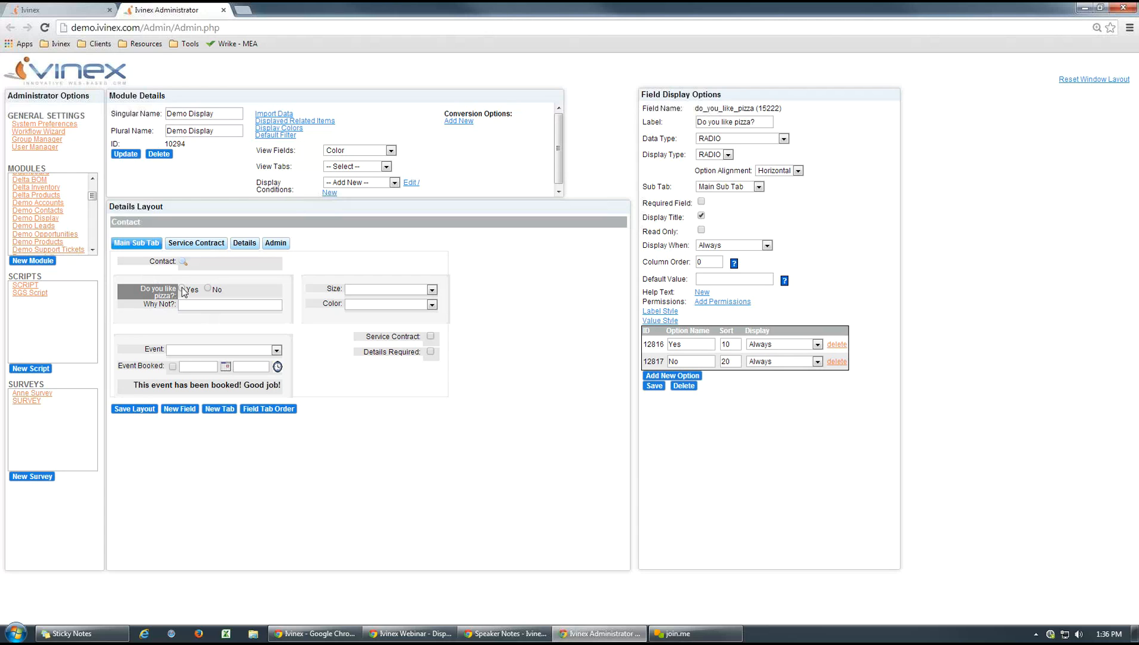
left_click(183, 291)
left_click(208, 290)
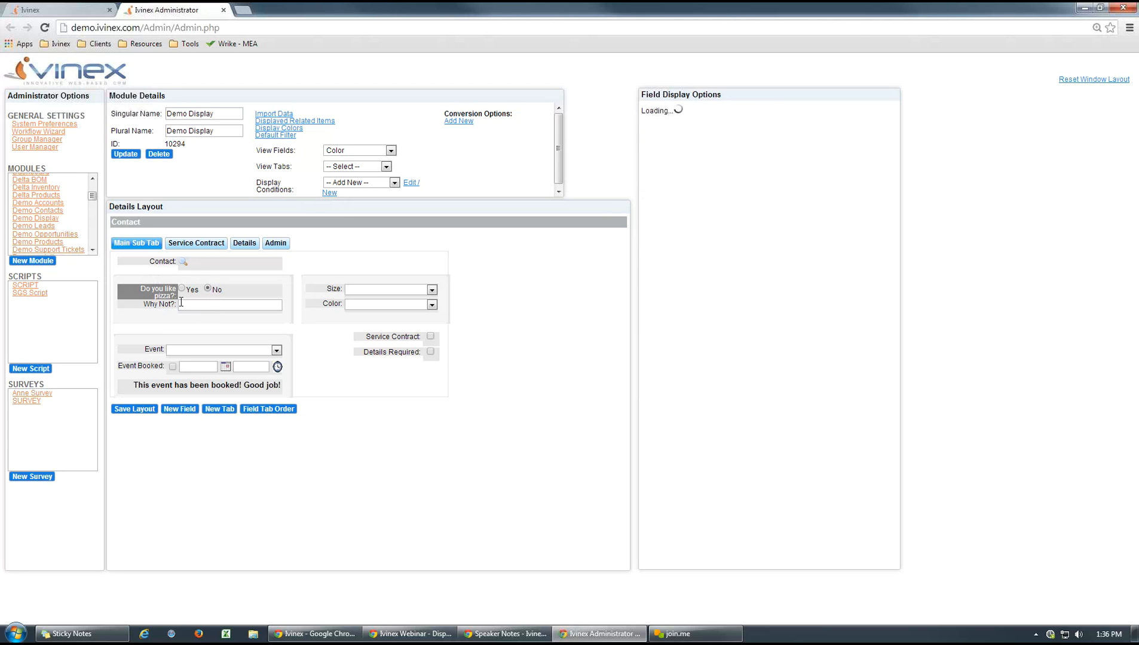
left_click(166, 306)
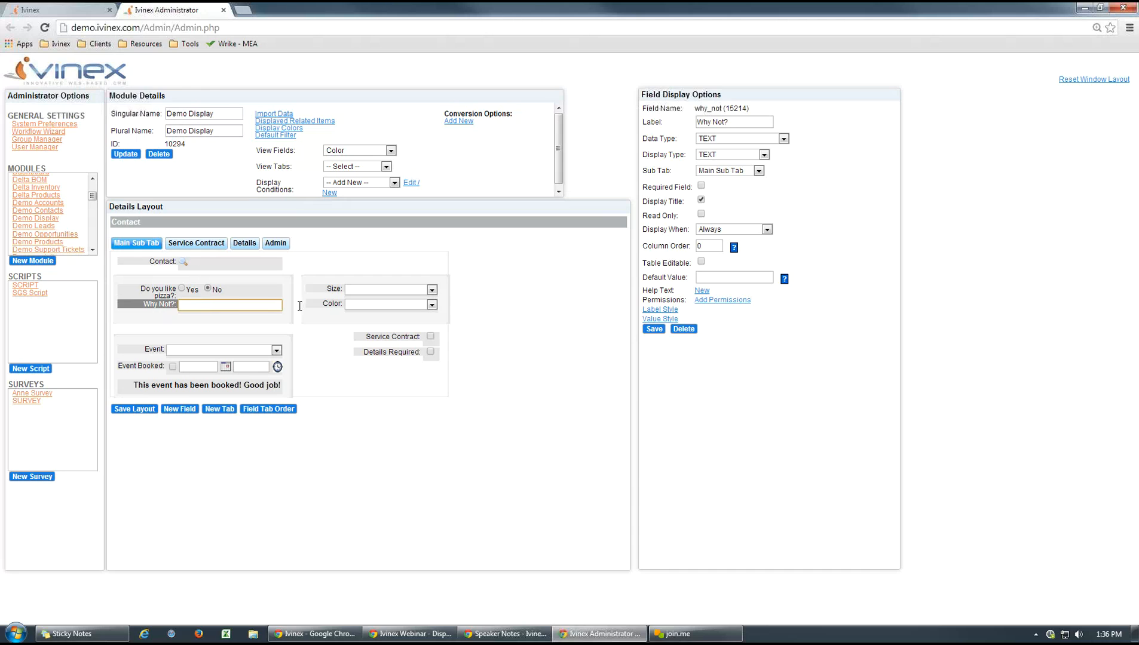
left_click(551, 315)
Enlarge the Module Details area, open the Don't Like Pizza display condition for editing, and narrow its Filter Details window.
left_click_drag(432, 204, 432, 210)
left_click(557, 249)
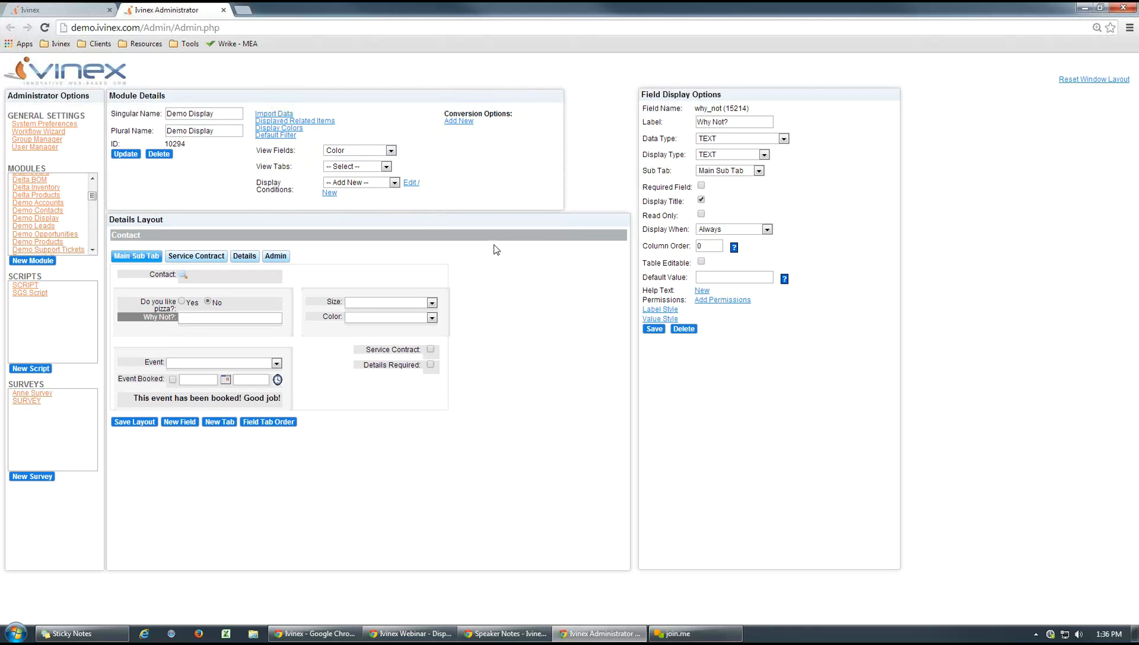
left_click(395, 182)
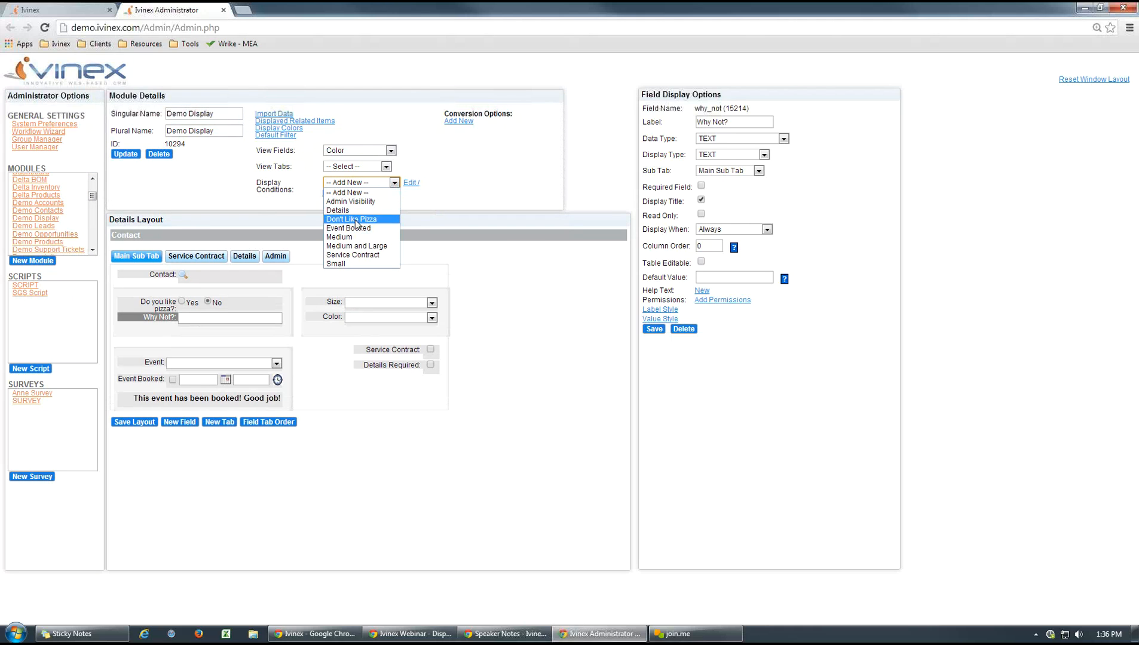
left_click(351, 219)
left_click(410, 183)
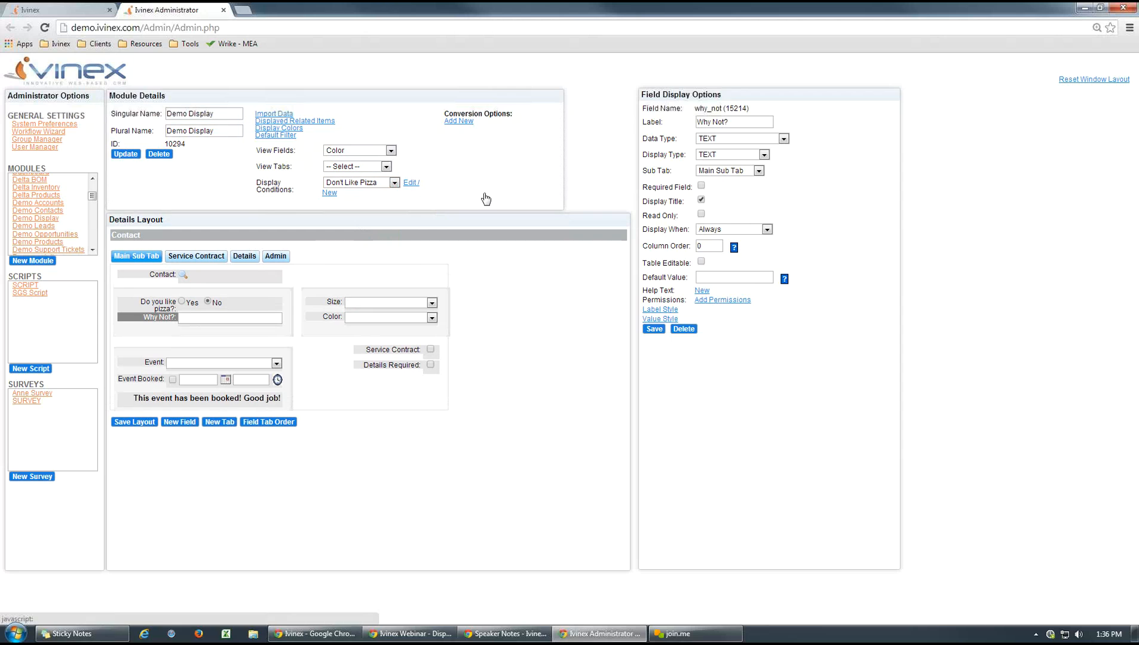
left_click_drag(742, 205, 590, 208)
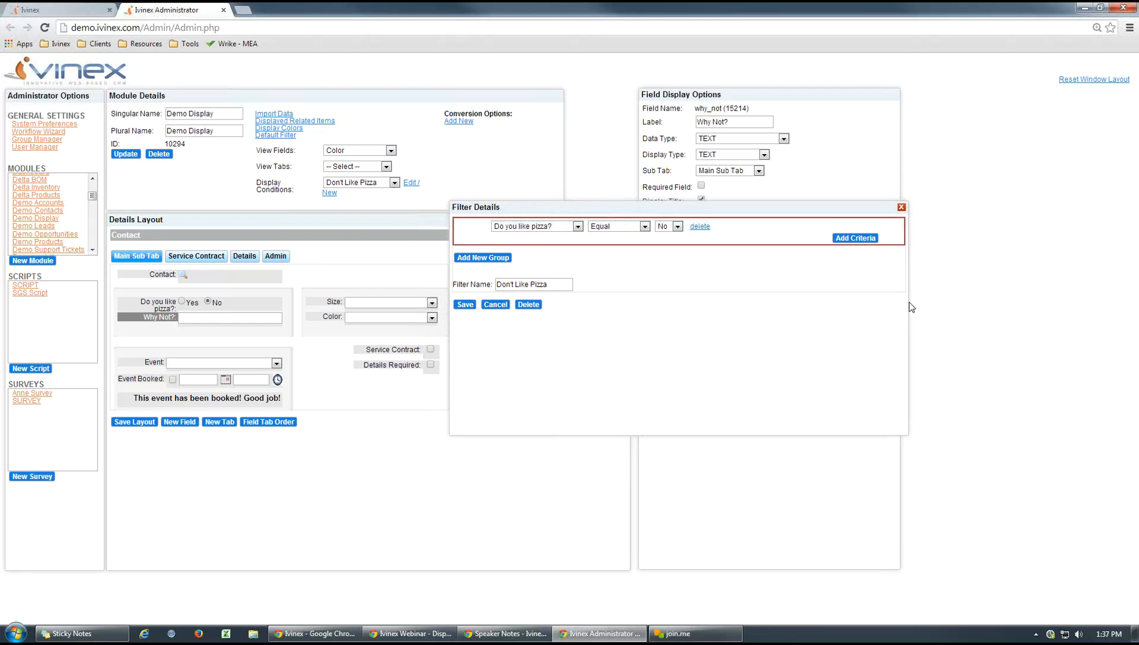
left_click_drag(908, 304, 893, 304)
left_click_drag(808, 310, 783, 311)
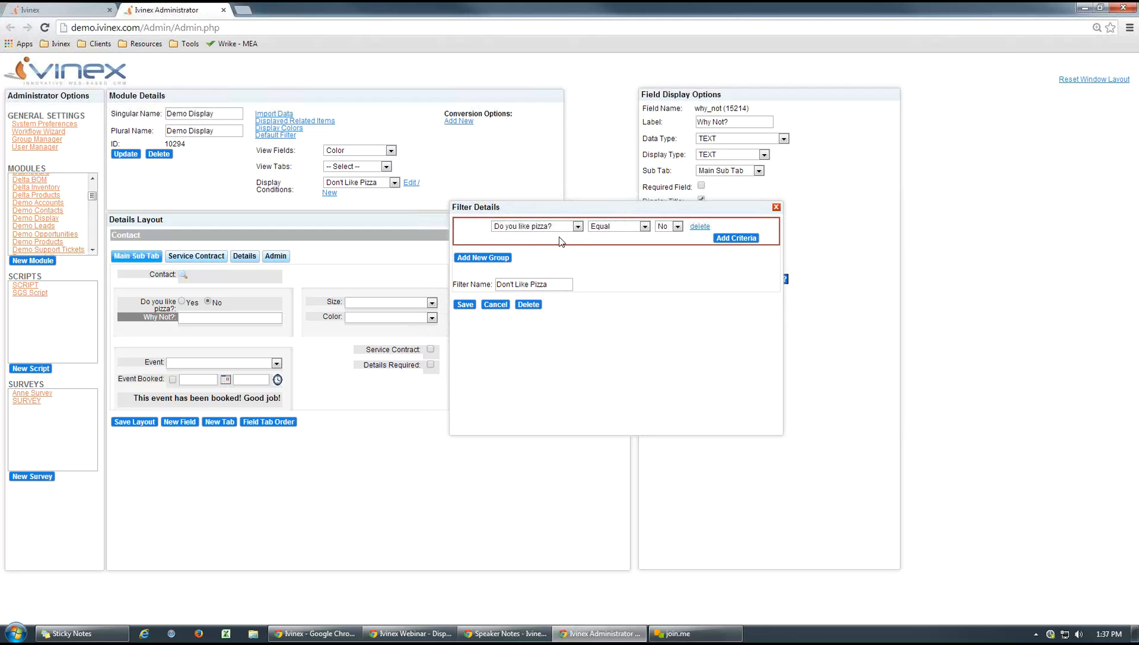
left_click_drag(572, 210, 588, 212)
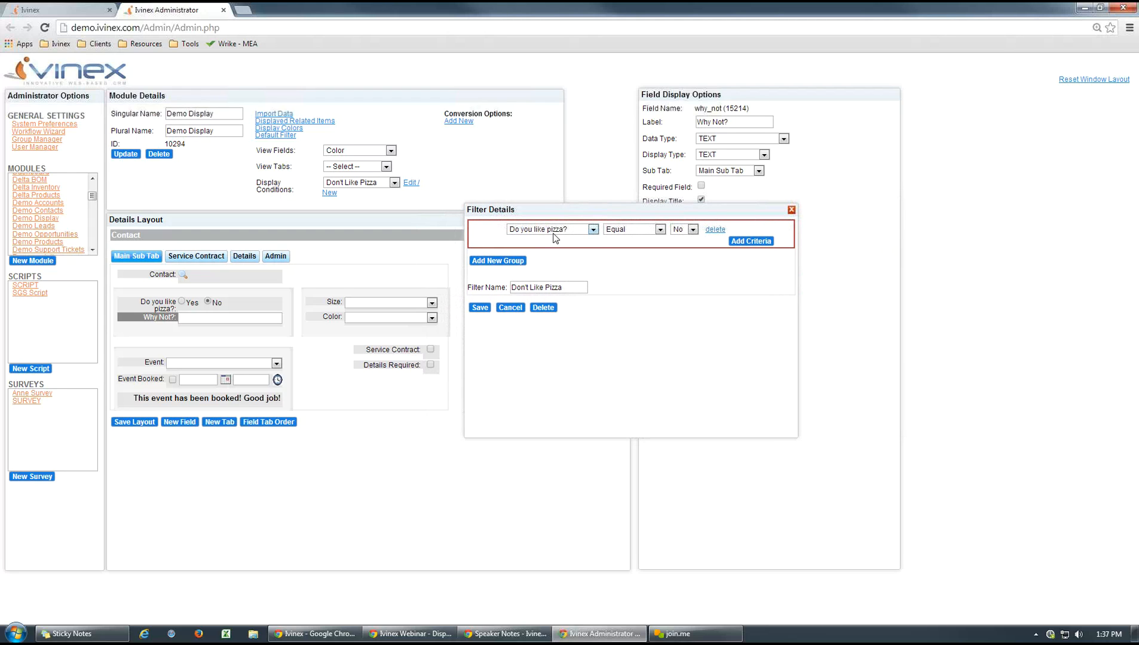
Rebuild the Don't Like Pizza condition with the single criterion Do you like pizza? Equal No, and save the filter.
left_click(715, 230)
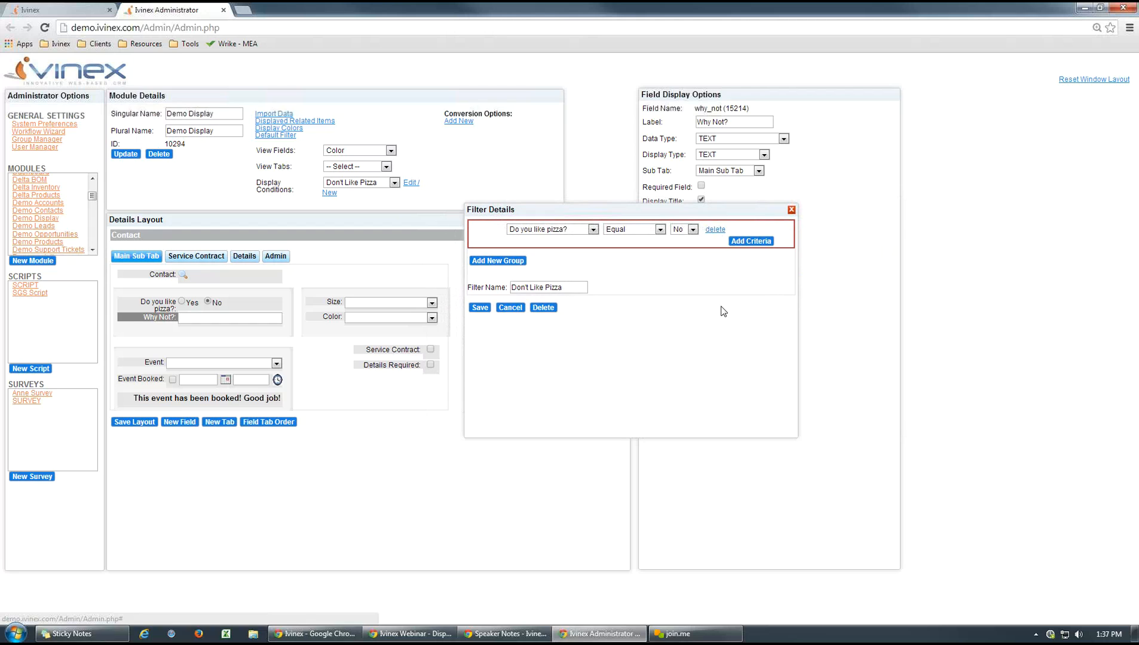
left_click(749, 240)
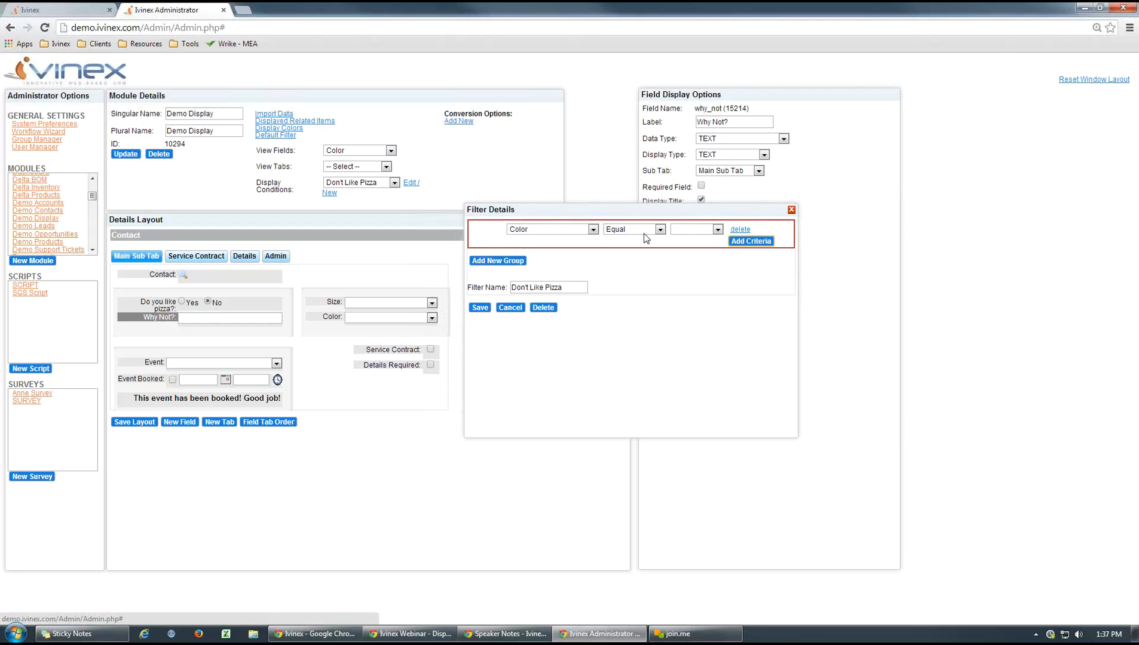
left_click(593, 230)
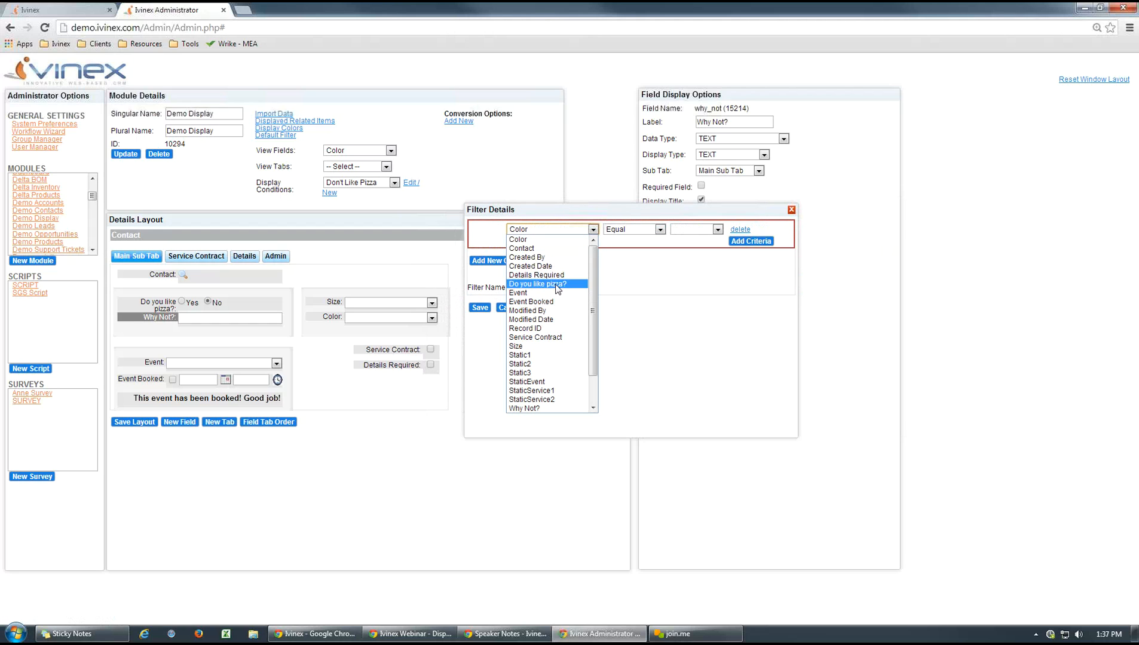
left_click(530, 284)
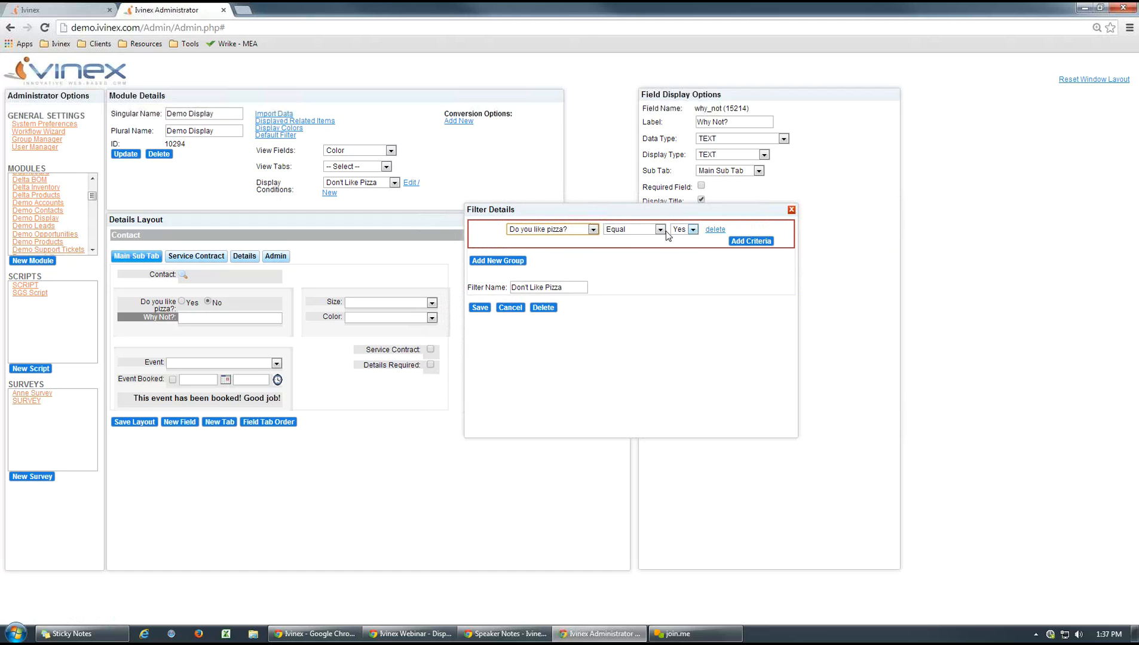
left_click(693, 229)
left_click(685, 249)
left_click(480, 309)
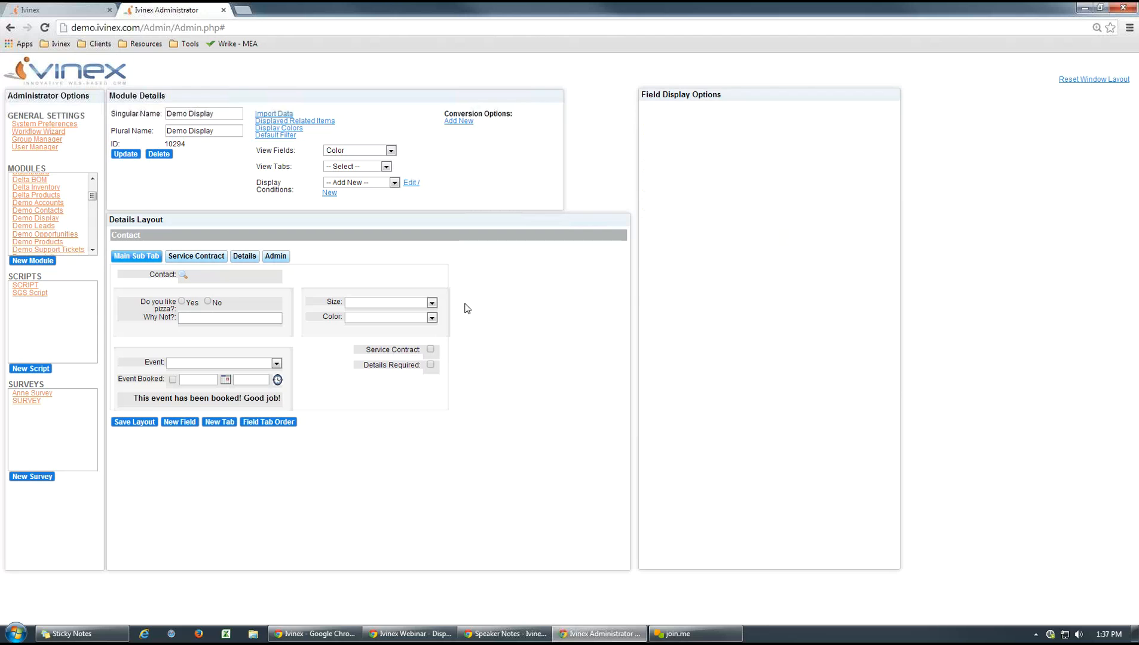
Set the Why Not? field to display when the Don't Like Pizza condition is met, and save the field.
left_click(189, 320)
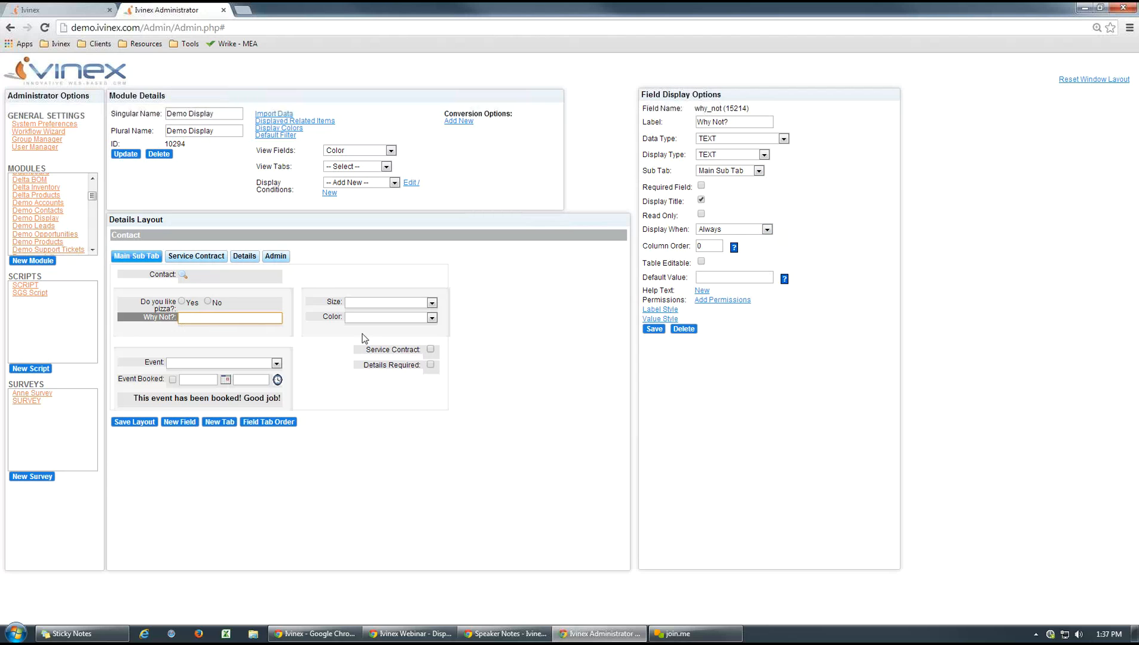
left_click(373, 352)
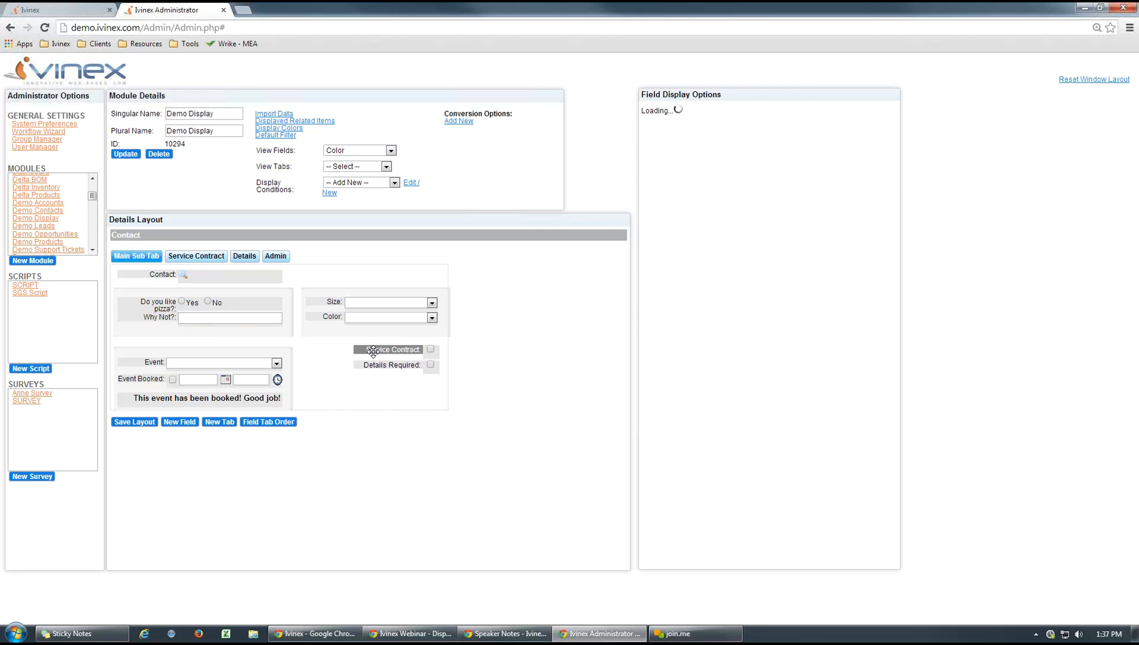
left_click(194, 320)
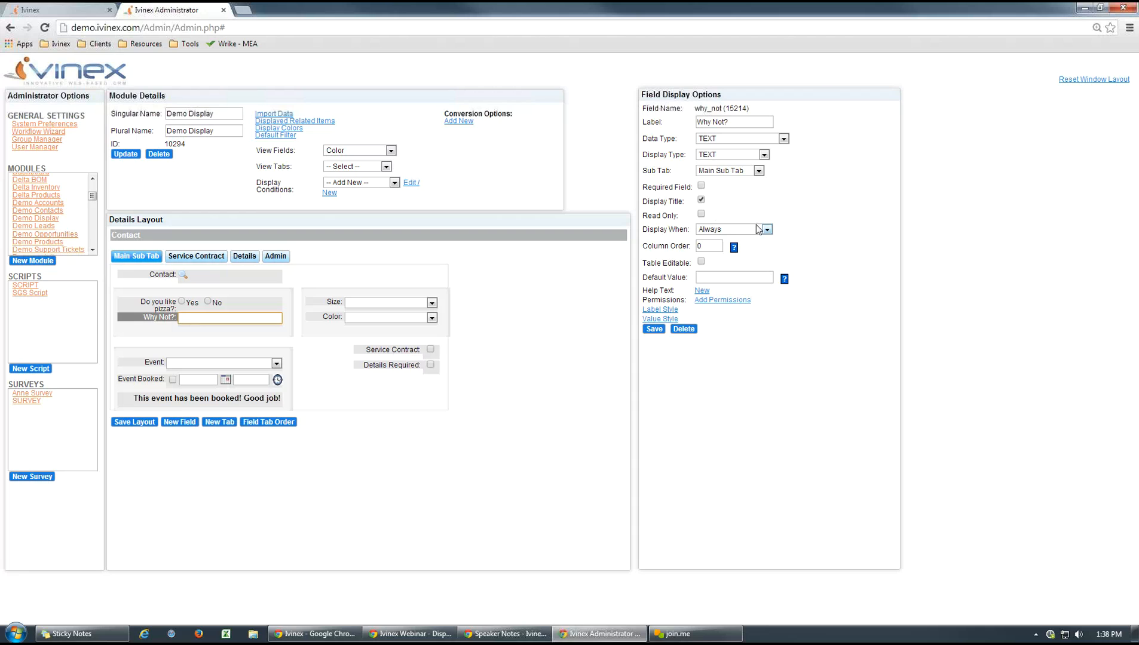
left_click(393, 183)
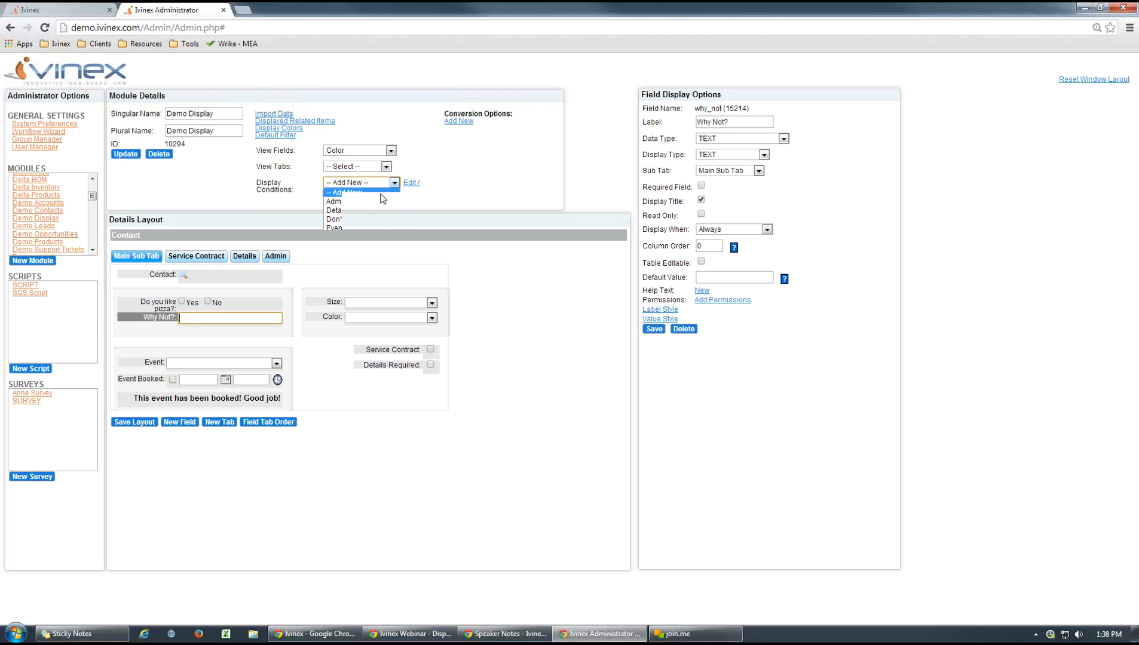
left_click(485, 225)
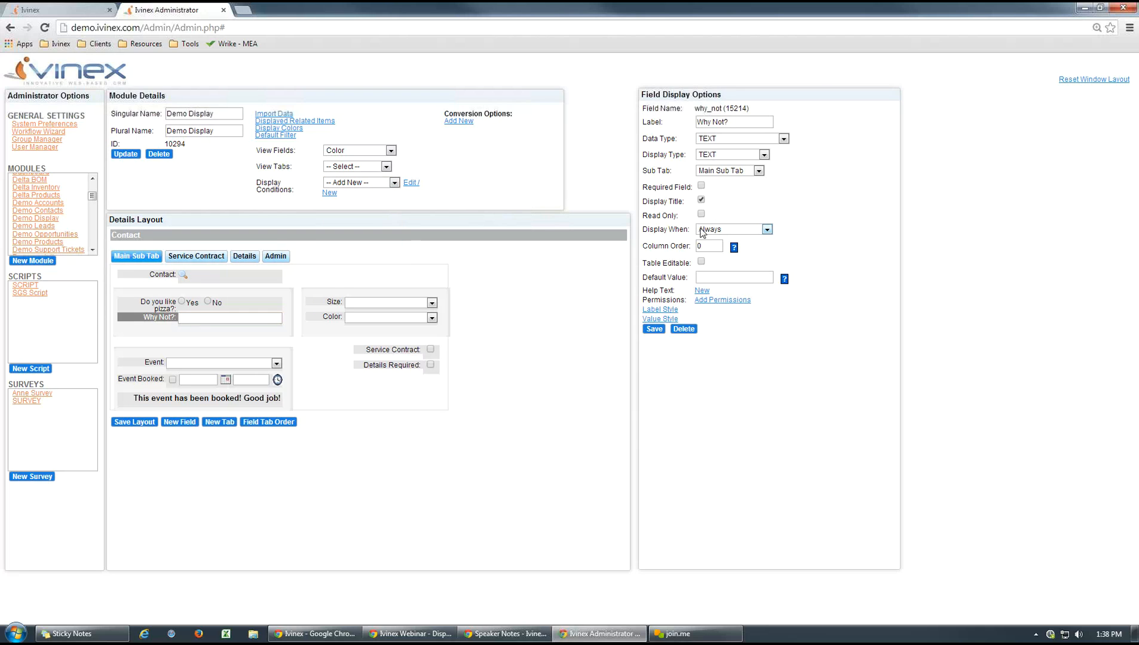
left_click(767, 230)
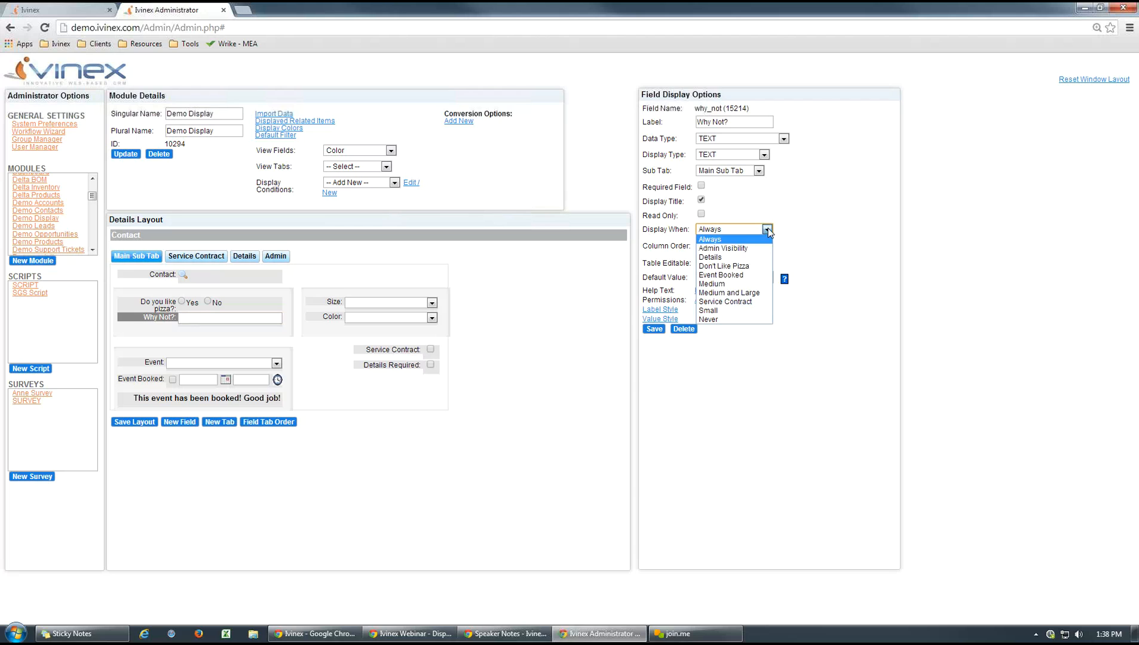
left_click(724, 266)
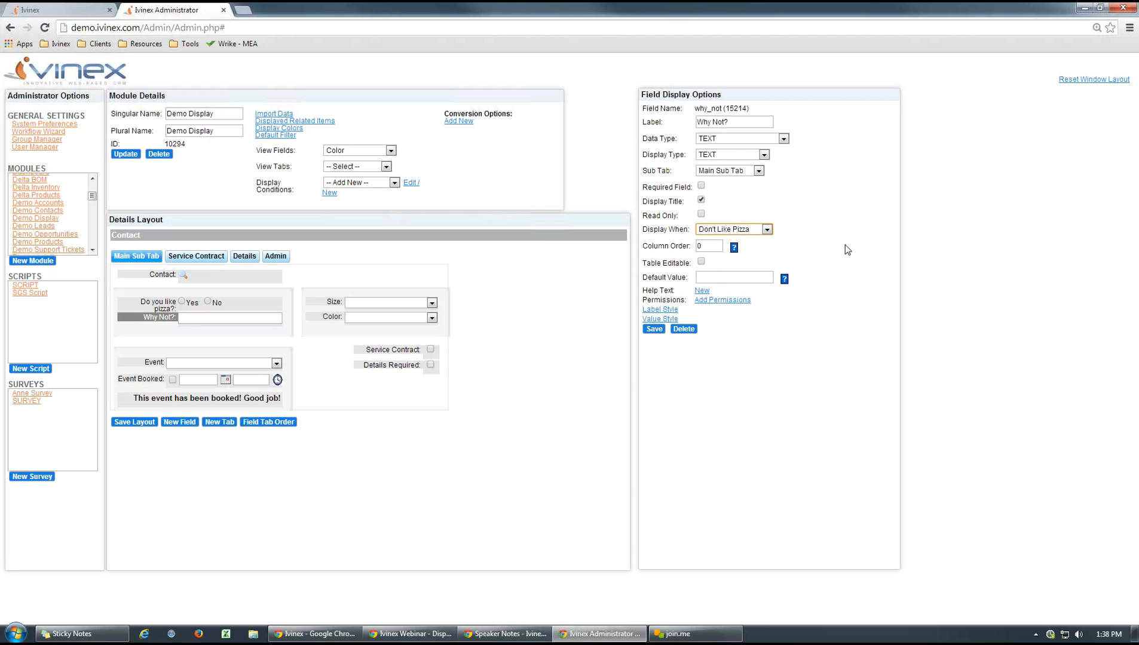
left_click(847, 250)
left_click(653, 329)
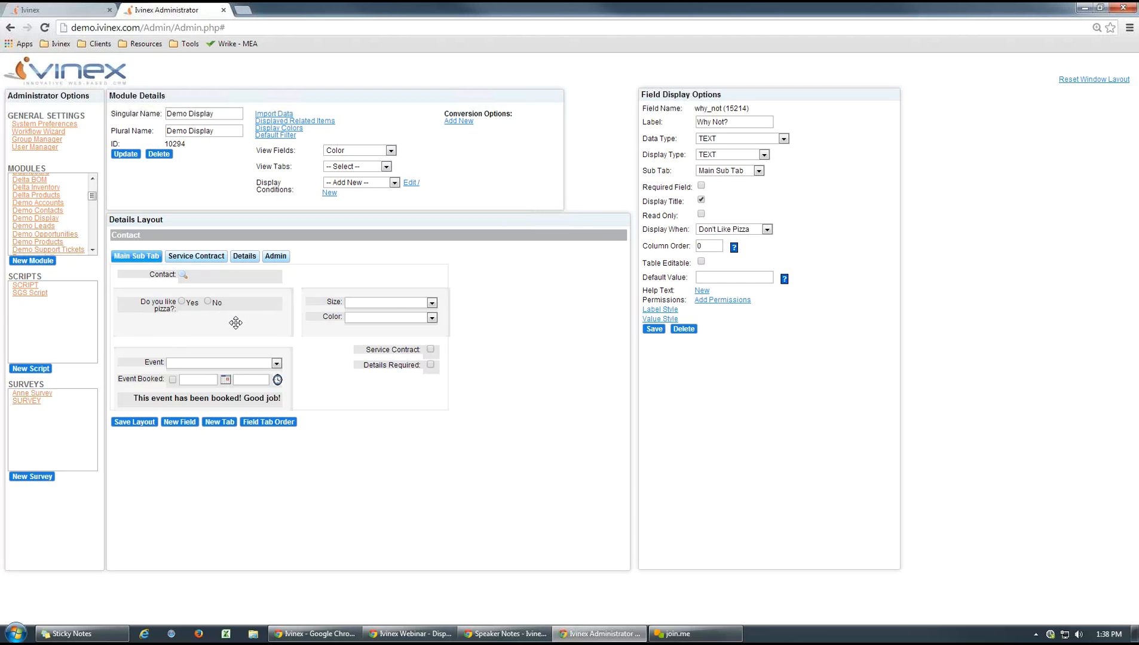
Test the Why Not? field's display condition in the layout by answering the pizza question Yes and No.
left_click(183, 304)
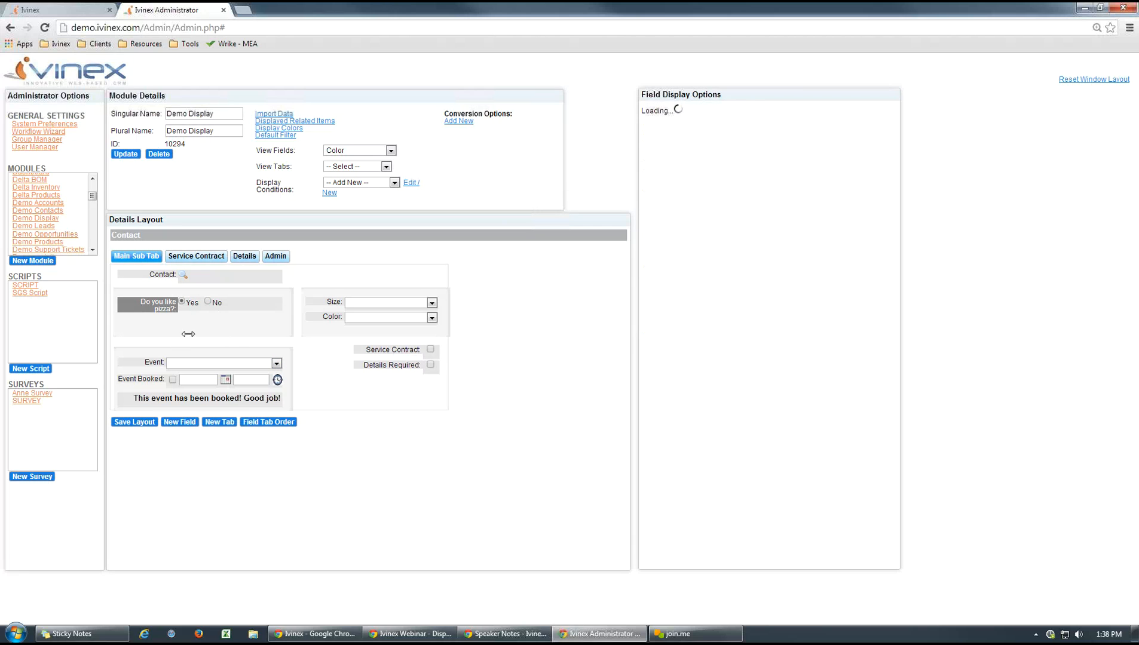
left_click(207, 301)
left_click(202, 319)
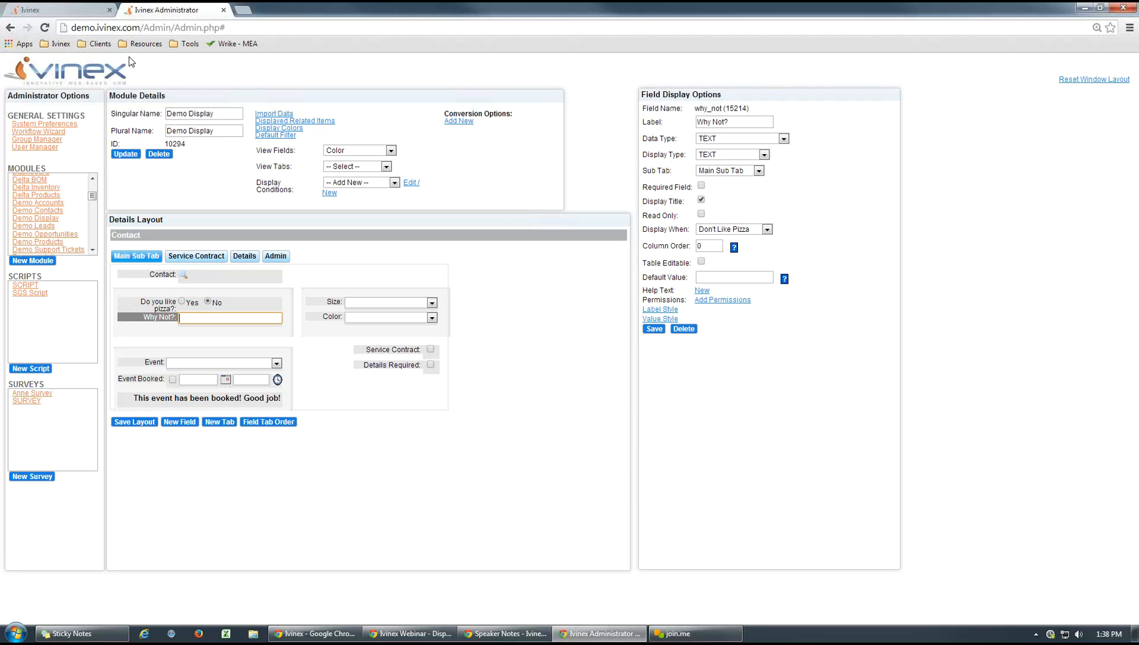
In the Demo Display record, answer No to the pizza question, enter "Don't like cheese." as the reason, and update the record.
left_click(77, 10)
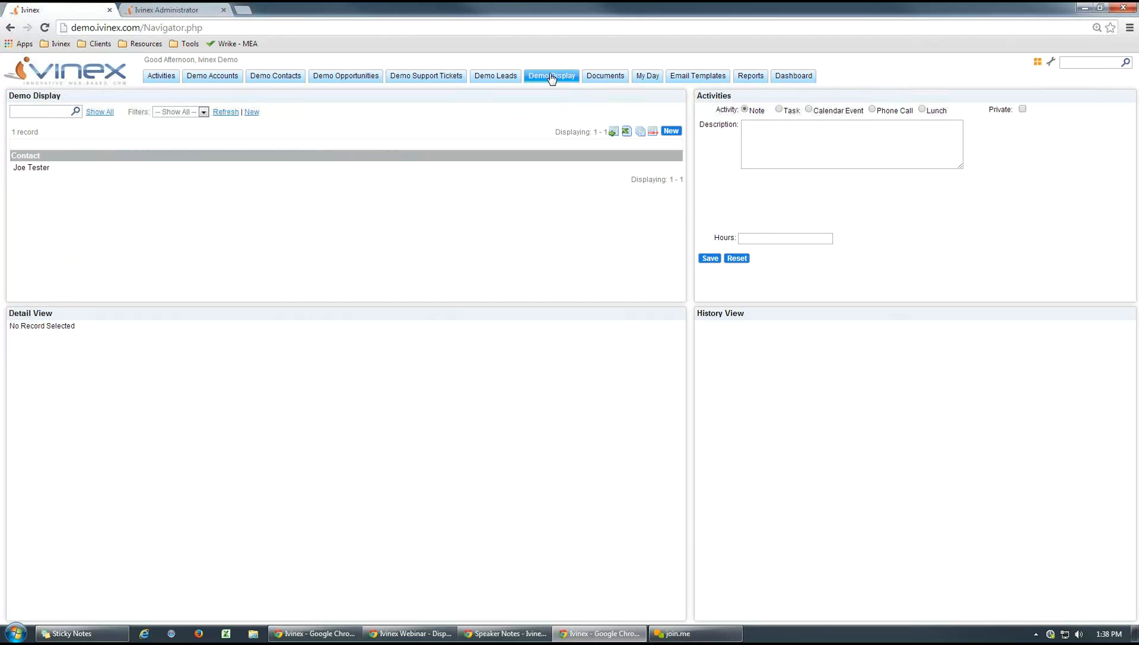
left_click(82, 173)
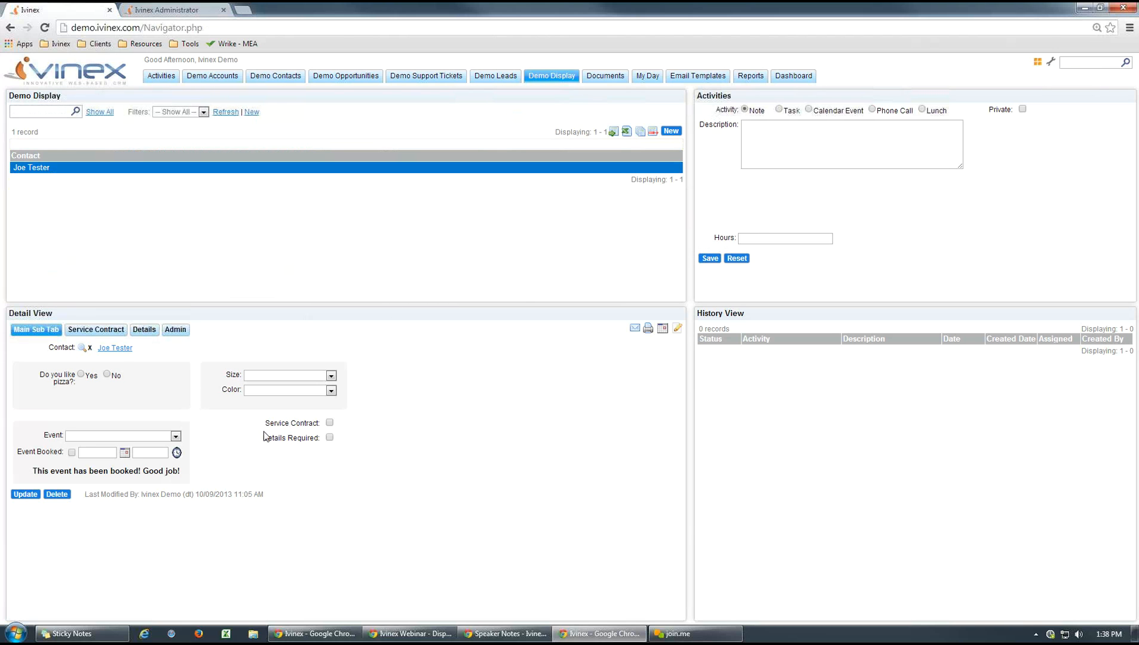
left_click(107, 375)
left_click(110, 392)
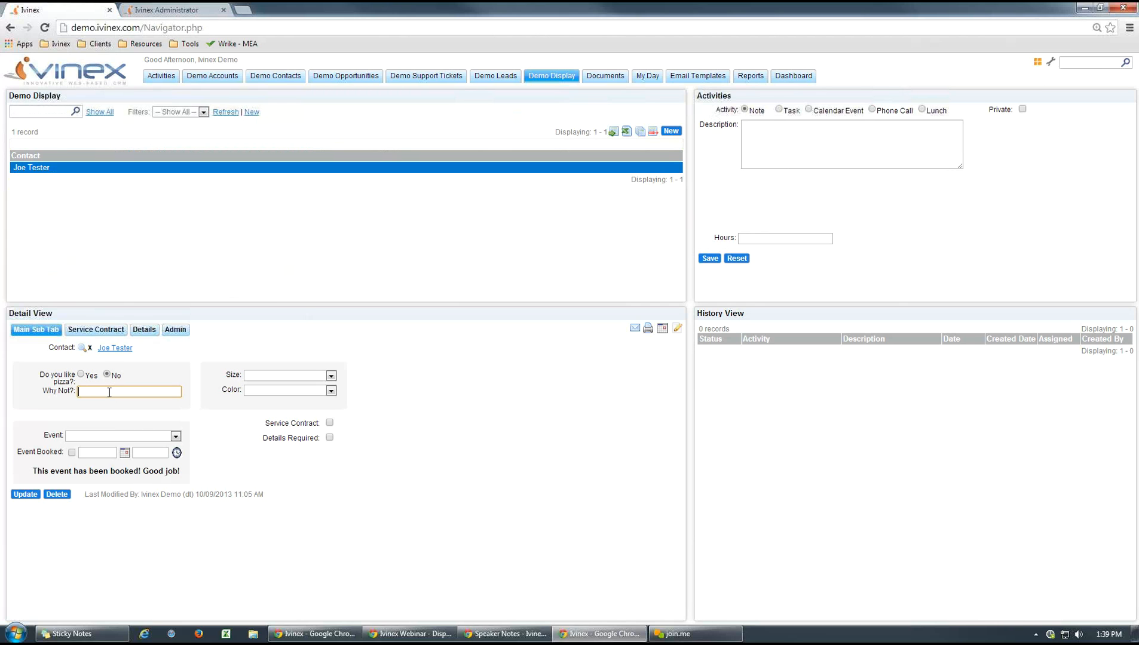
type("Don't like cheese.")
left_click(20, 495)
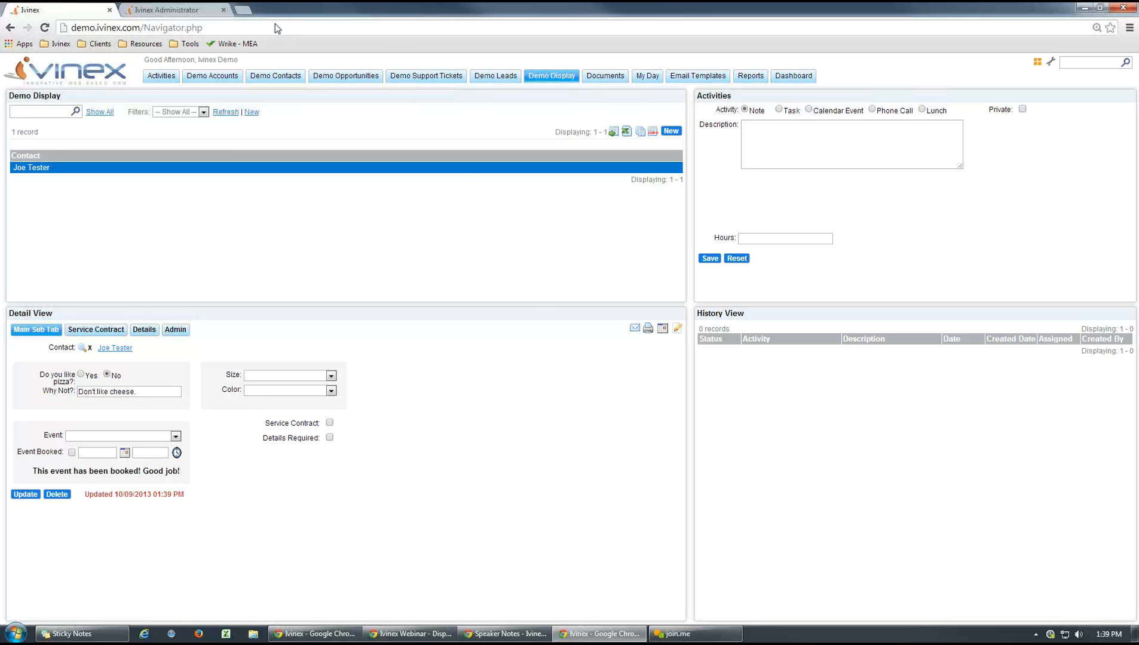
In the administrator's Demo Display layout, examine the Event dropdown's options and the Event Booked field's settings.
left_click(195, 12)
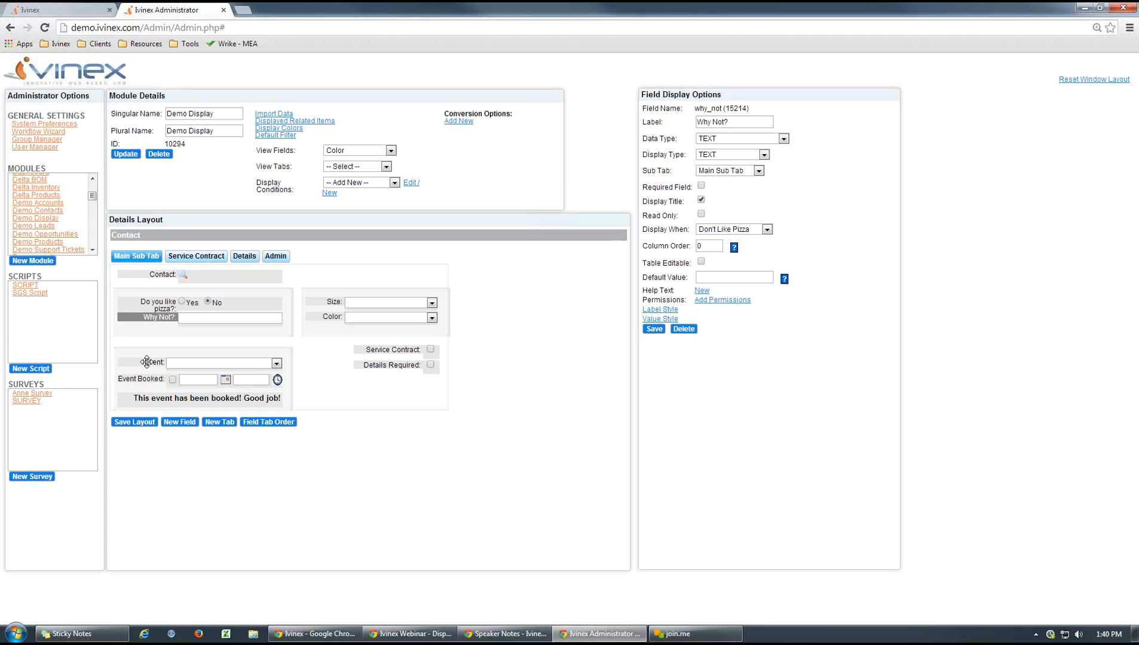
left_click(146, 362)
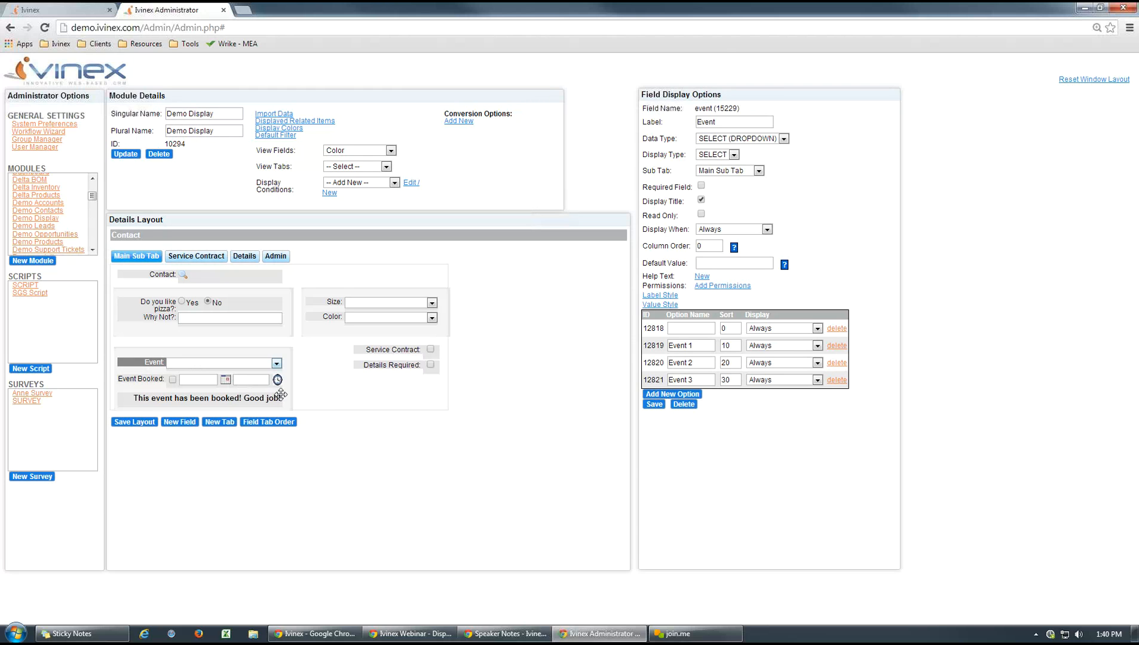
left_click(277, 363)
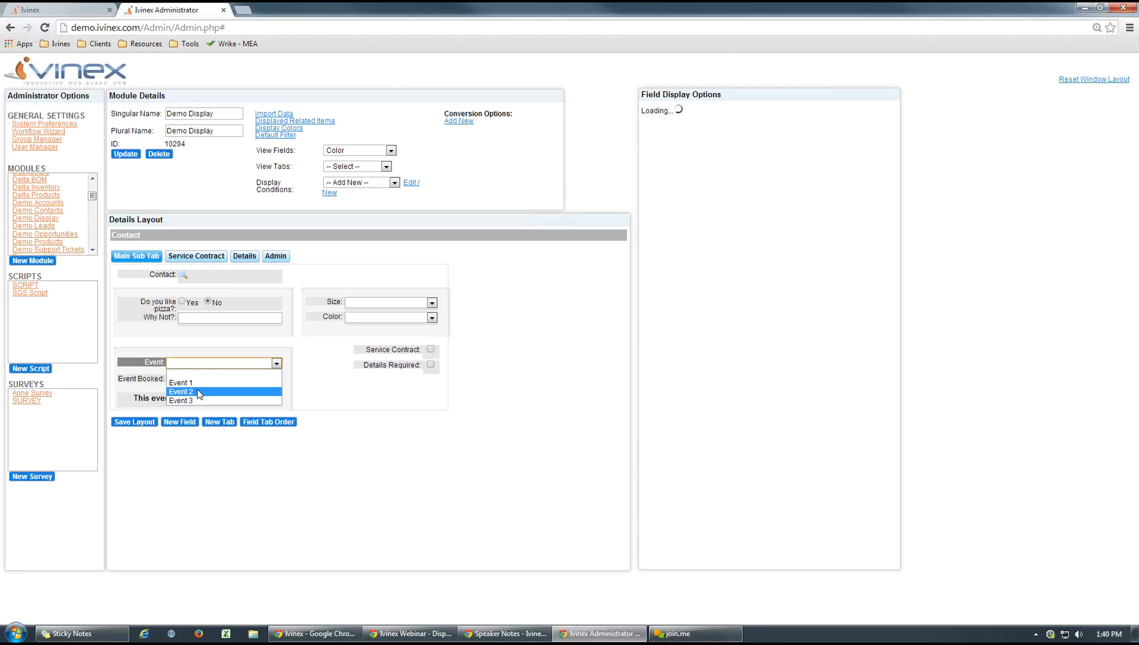
left_click(392, 449)
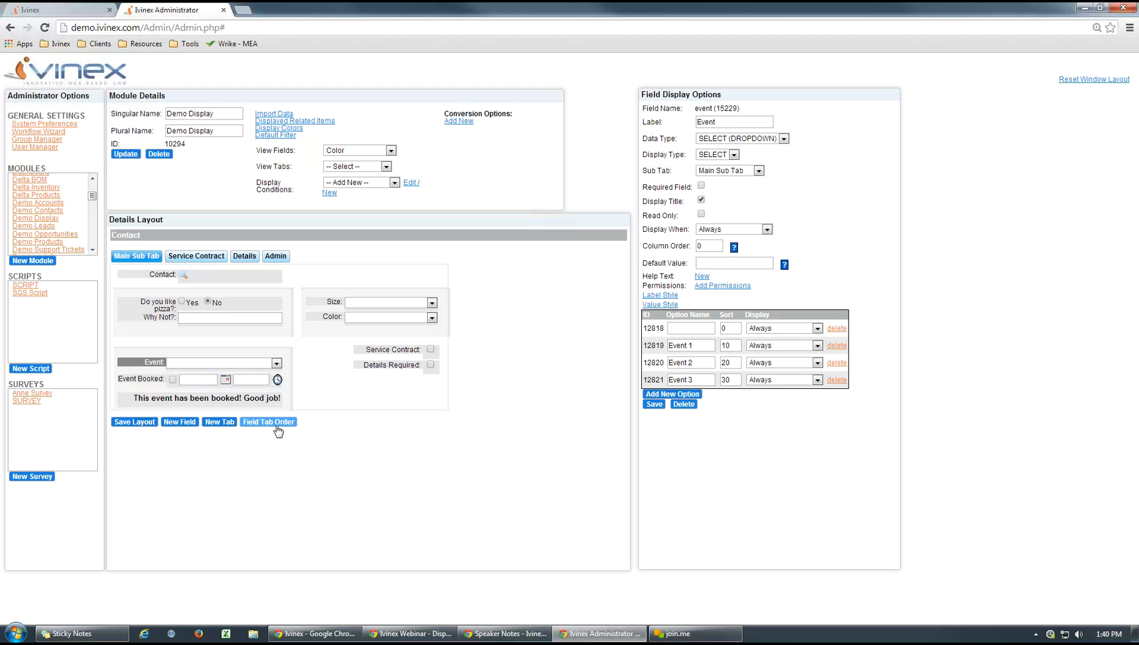
left_click(140, 378)
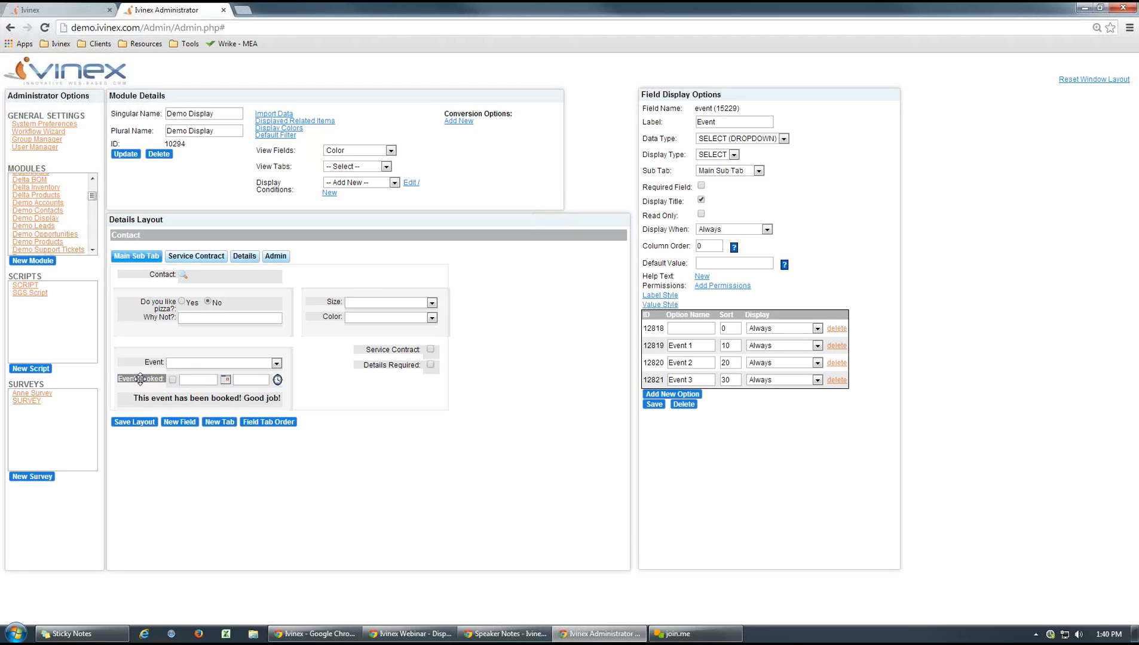
left_click(173, 380)
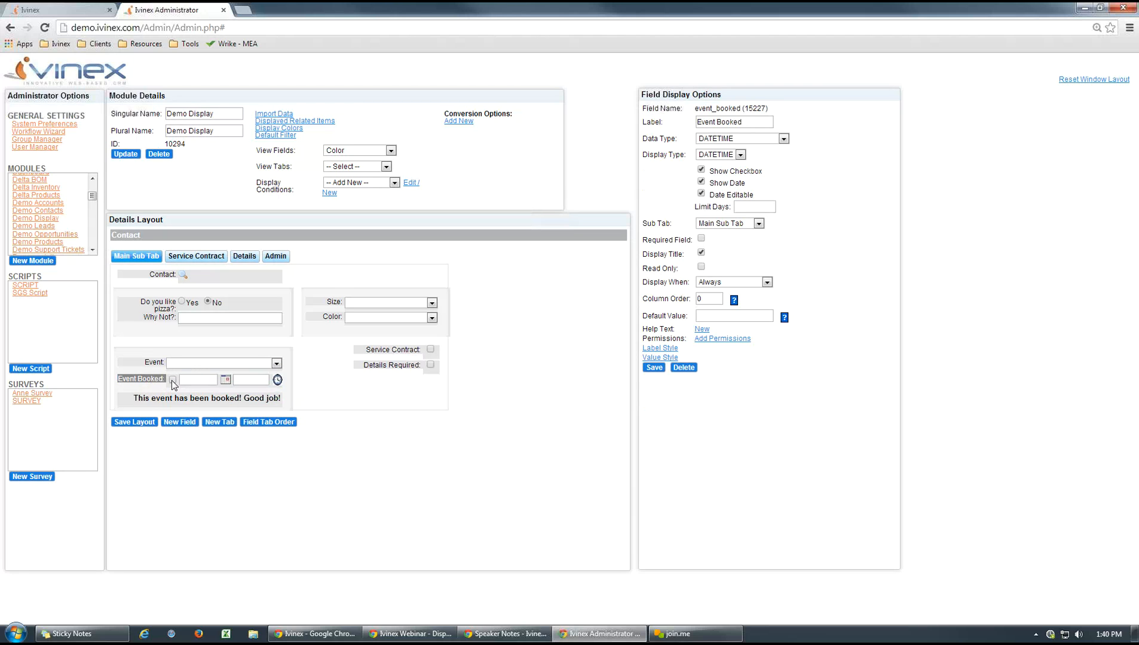
left_click(173, 380)
Examine the display text of the static event-booked message and close its editor without saving.
left_click(219, 401)
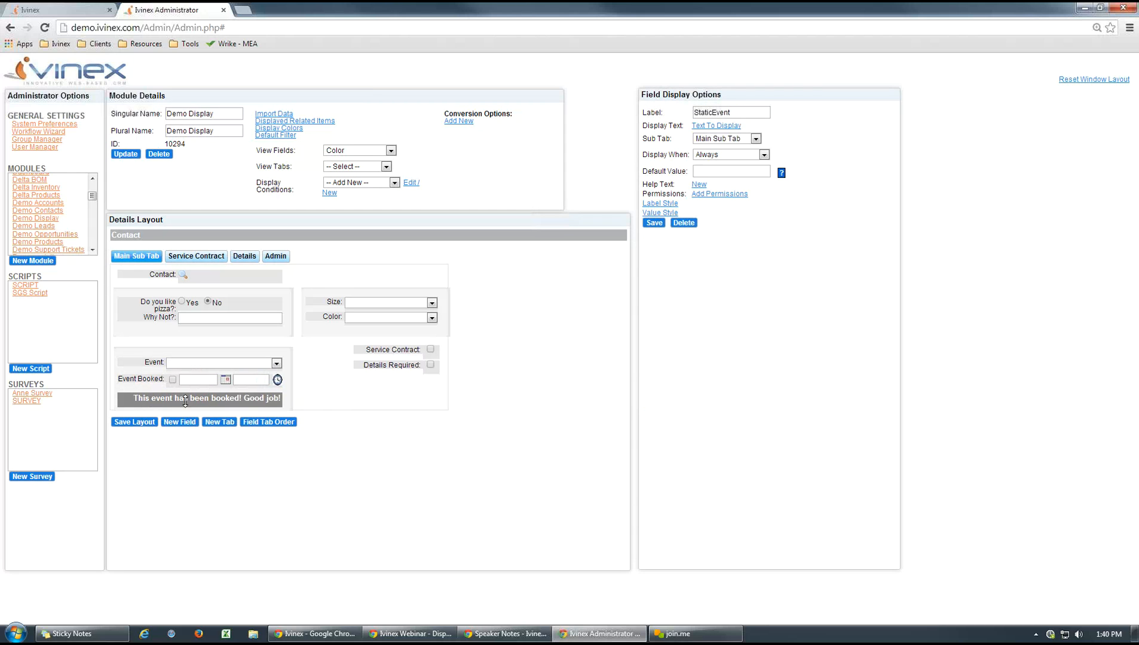
left_click(700, 126)
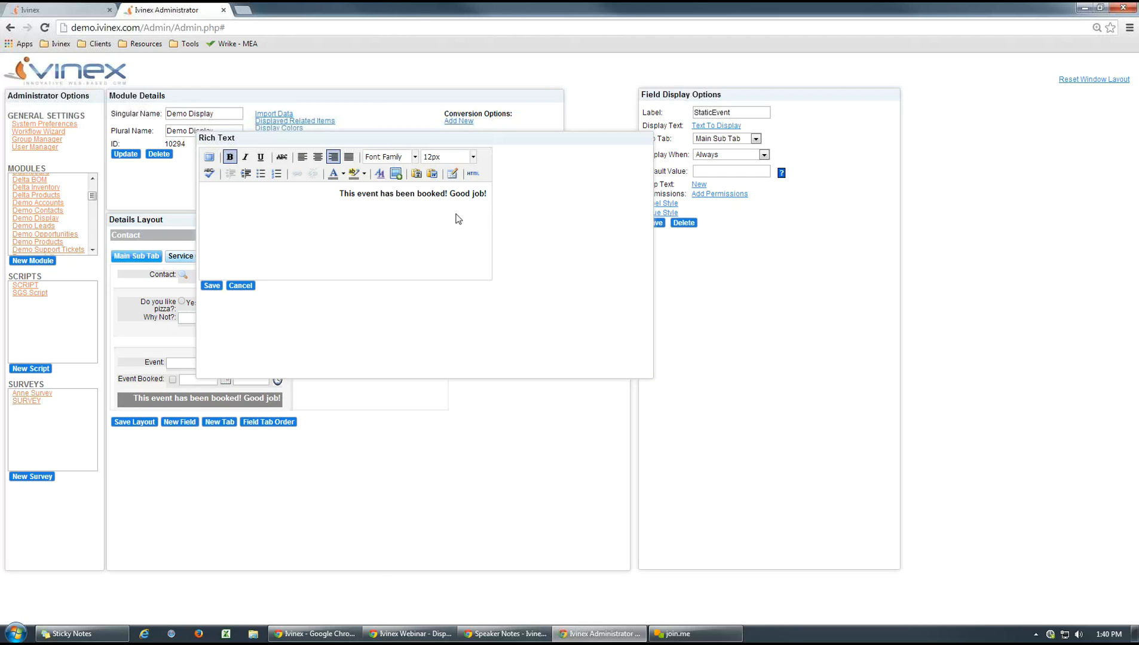
left_click(241, 286)
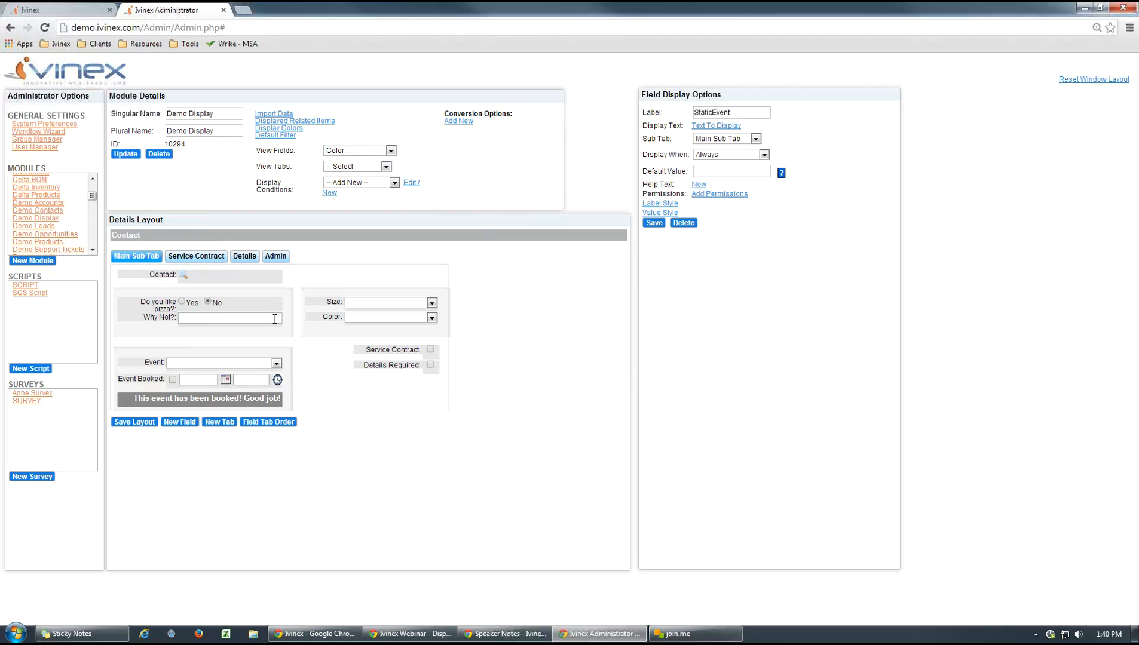
Examine the Event Booked display condition's criteria and the values available for Event, and close the filter without saving.
left_click(394, 183)
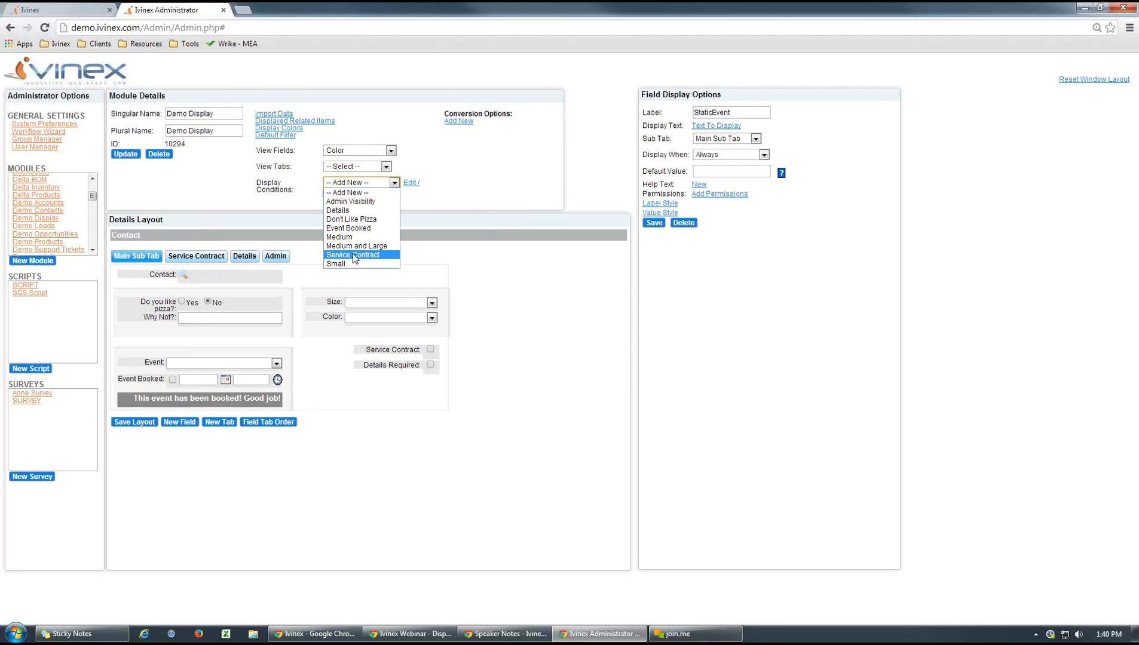
left_click(347, 229)
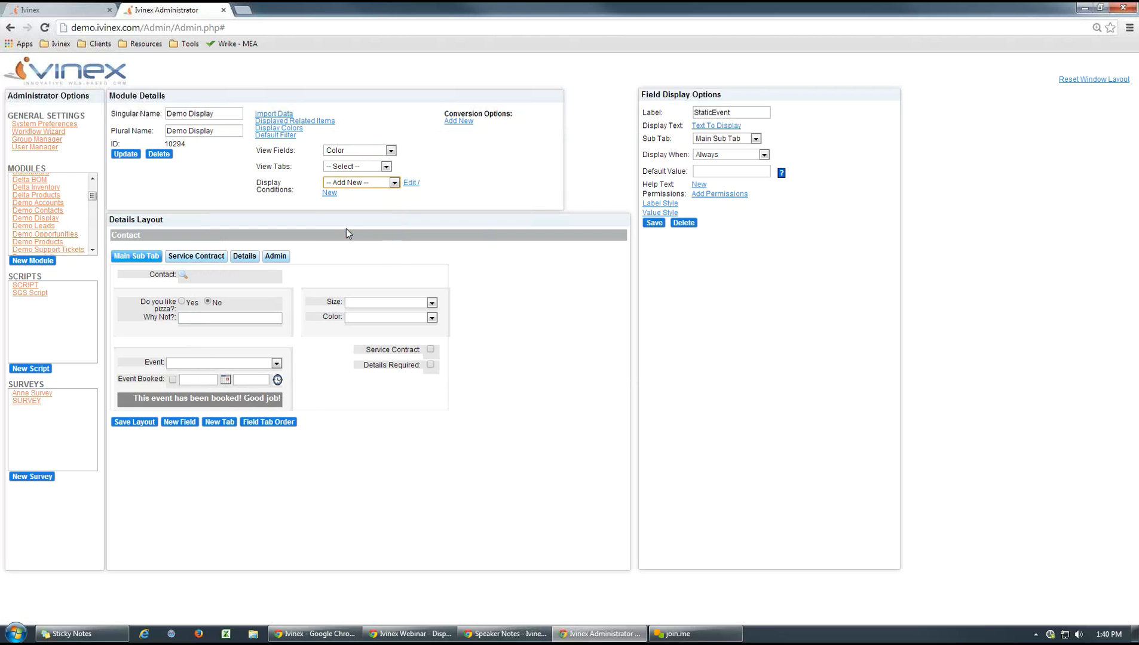
left_click(411, 182)
left_click_drag(582, 210, 606, 229)
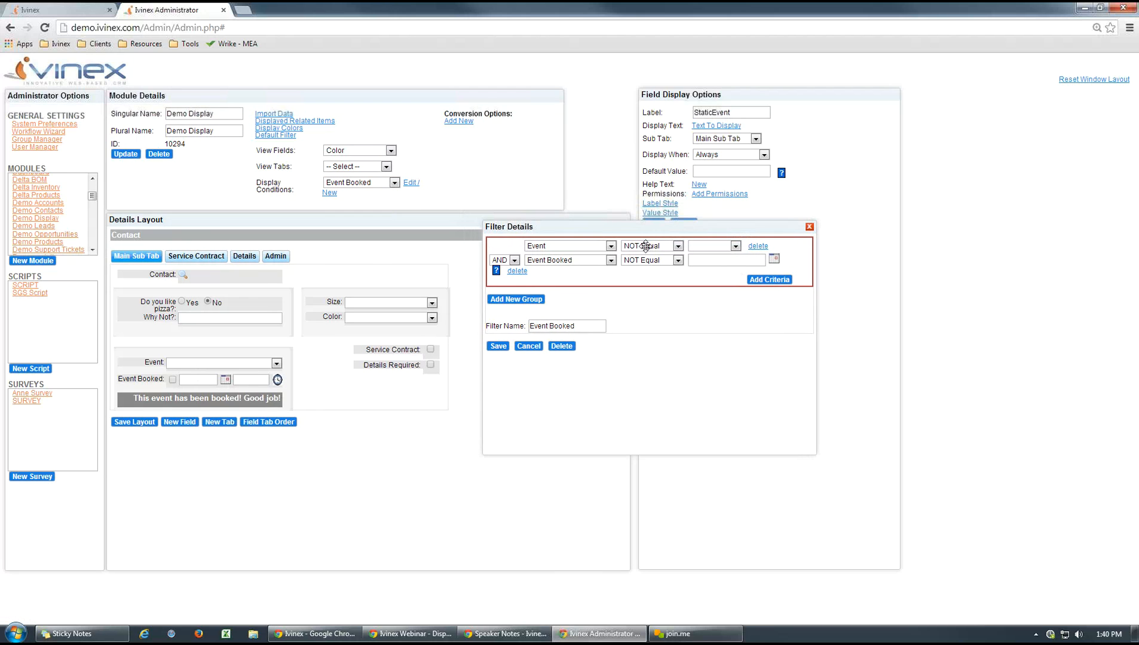
left_click_drag(816, 303, 841, 303)
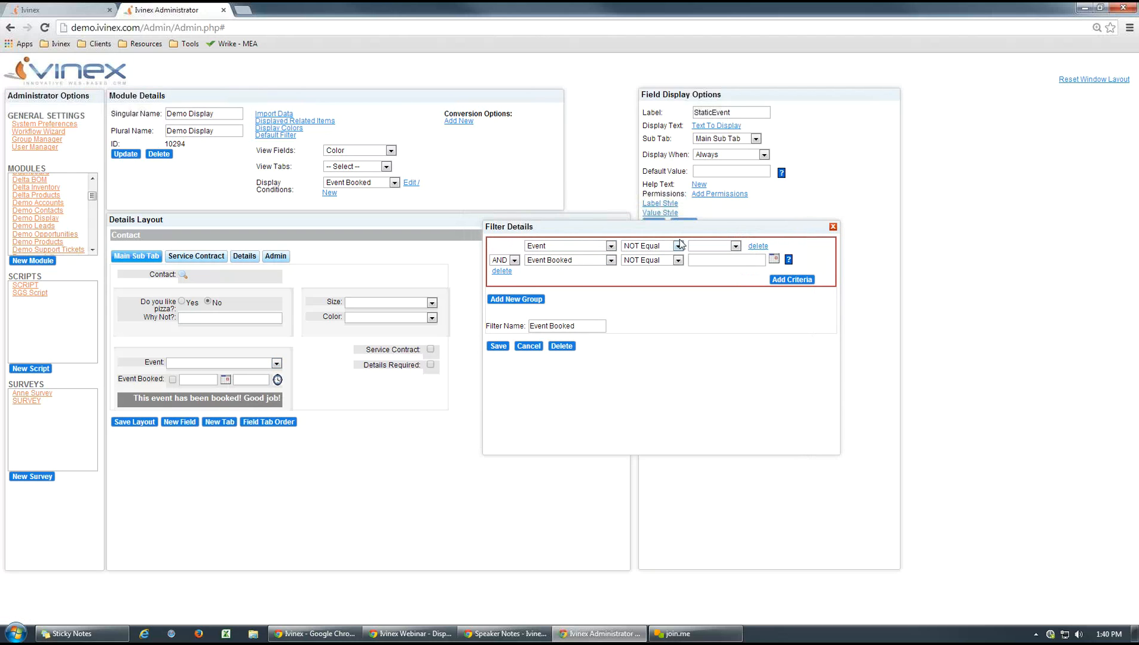
left_click(736, 246)
left_click(711, 283)
left_click(736, 247)
left_click(724, 256)
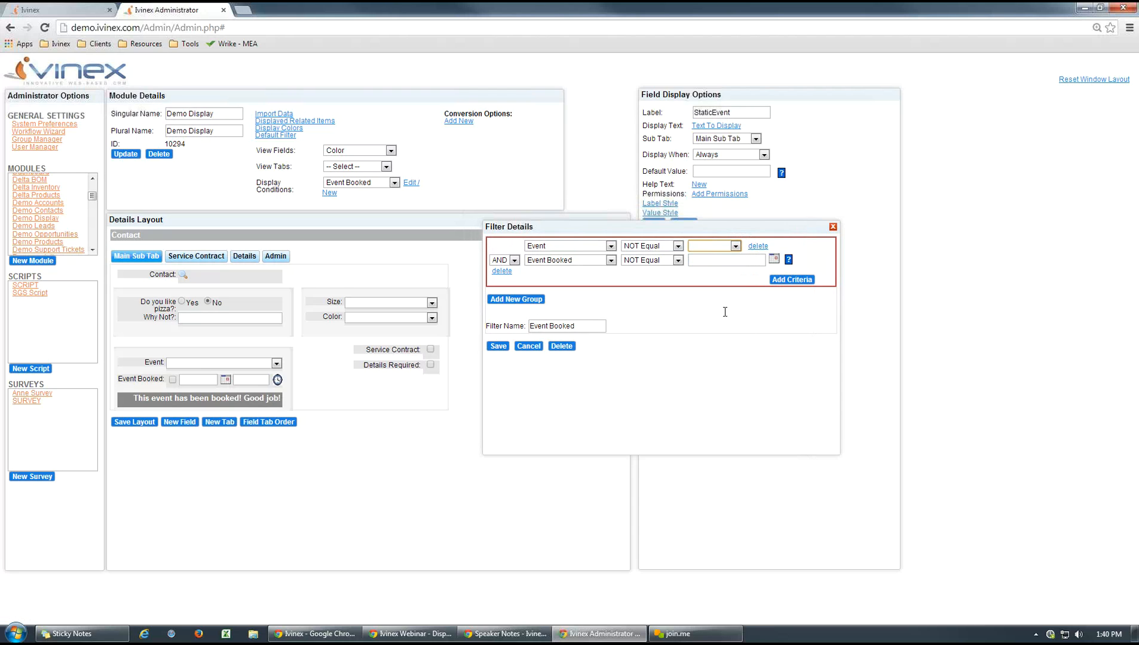
left_click(667, 301)
left_click(526, 348)
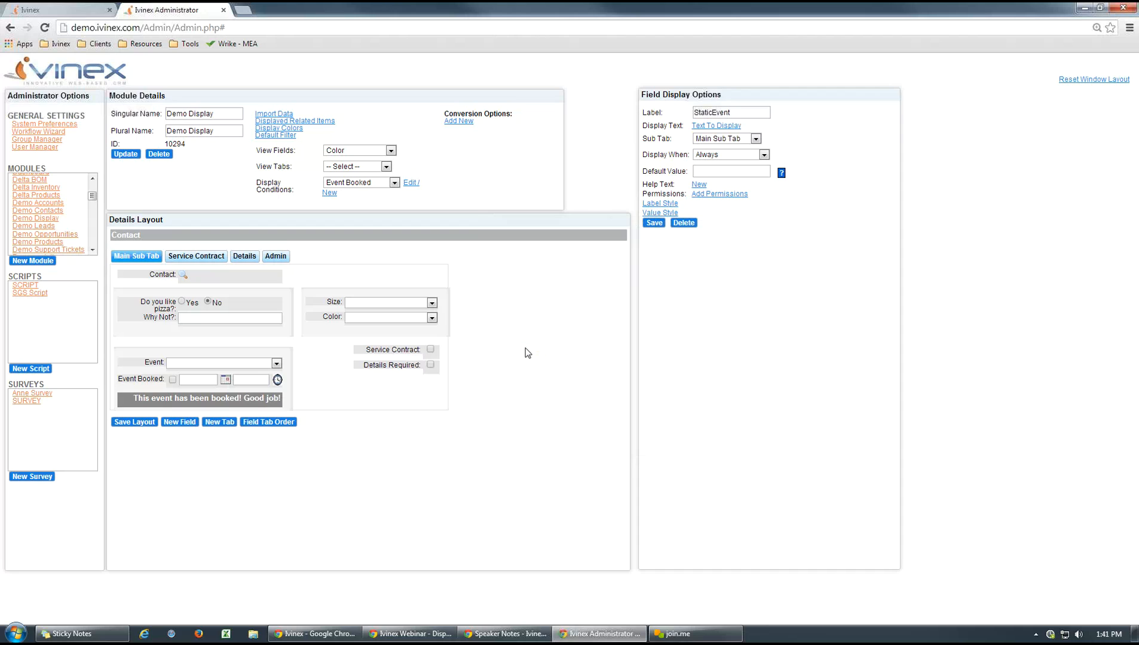
Set the StaticEvent message to display when the Event Booked condition is met, and save the field.
left_click(250, 399)
left_click(764, 155)
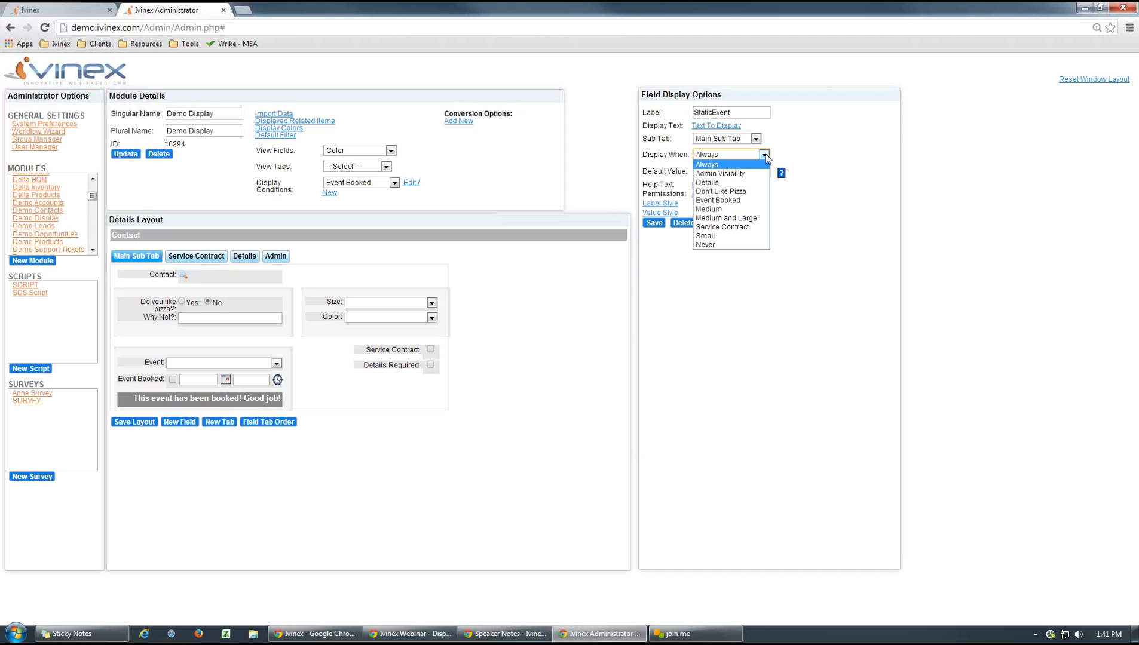
left_click(723, 201)
left_click(654, 223)
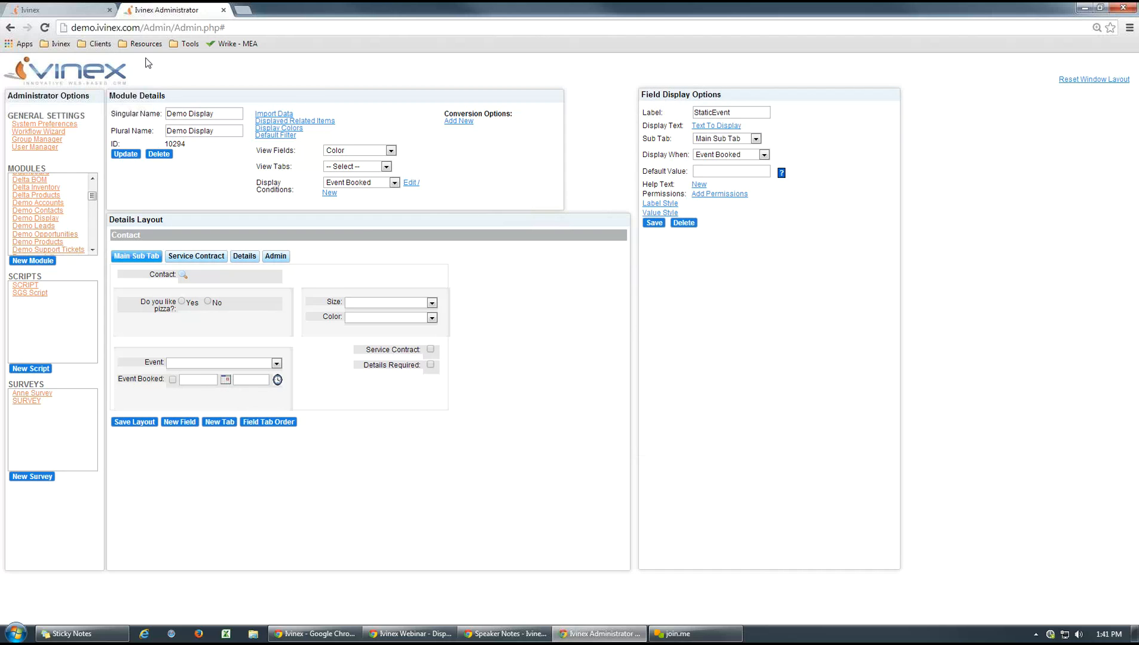
In the reloaded Demo Display record, choose Event 1, mark the event as booked, update the record, and reload it.
left_click(72, 13)
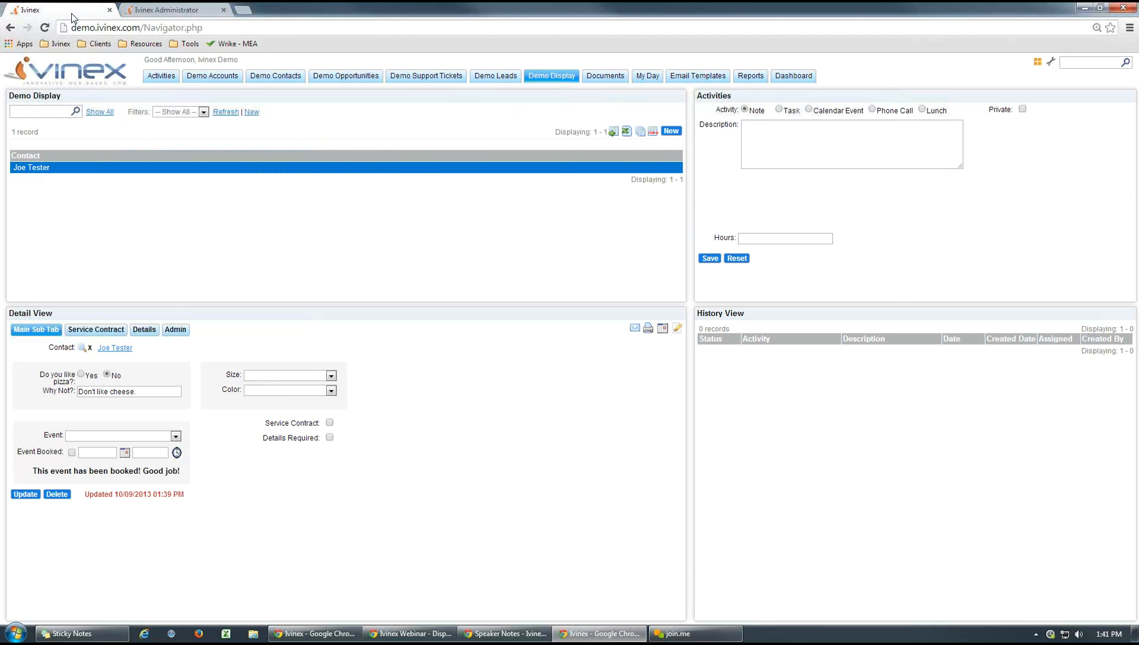
left_click(193, 174)
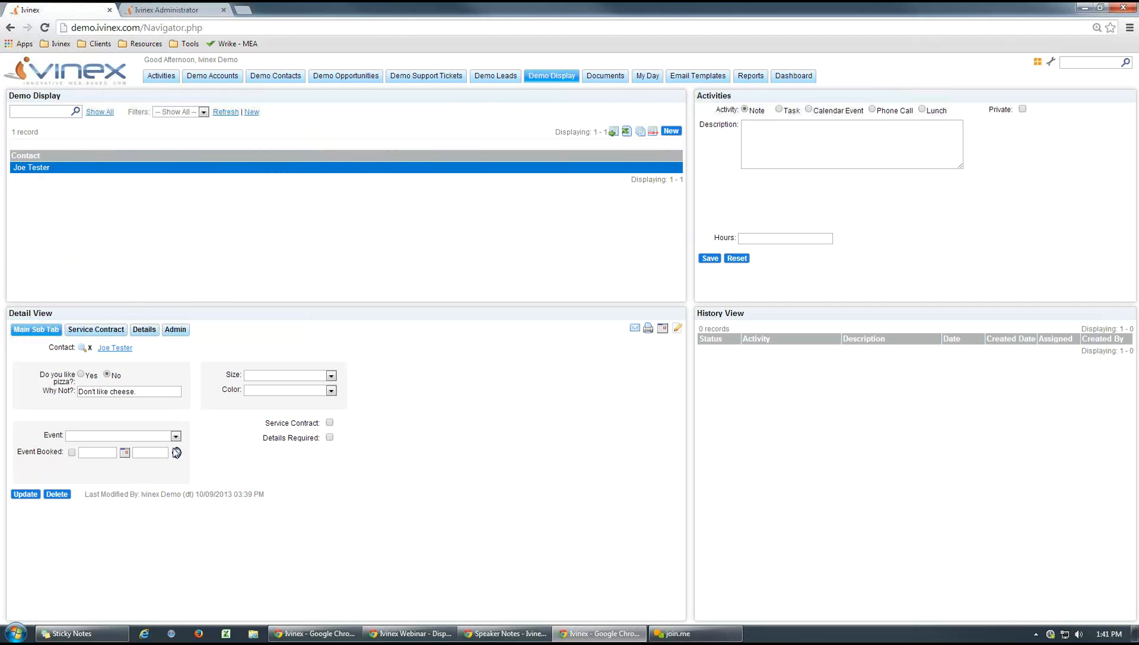
left_click(175, 436)
left_click(147, 457)
left_click(71, 452)
left_click(25, 494)
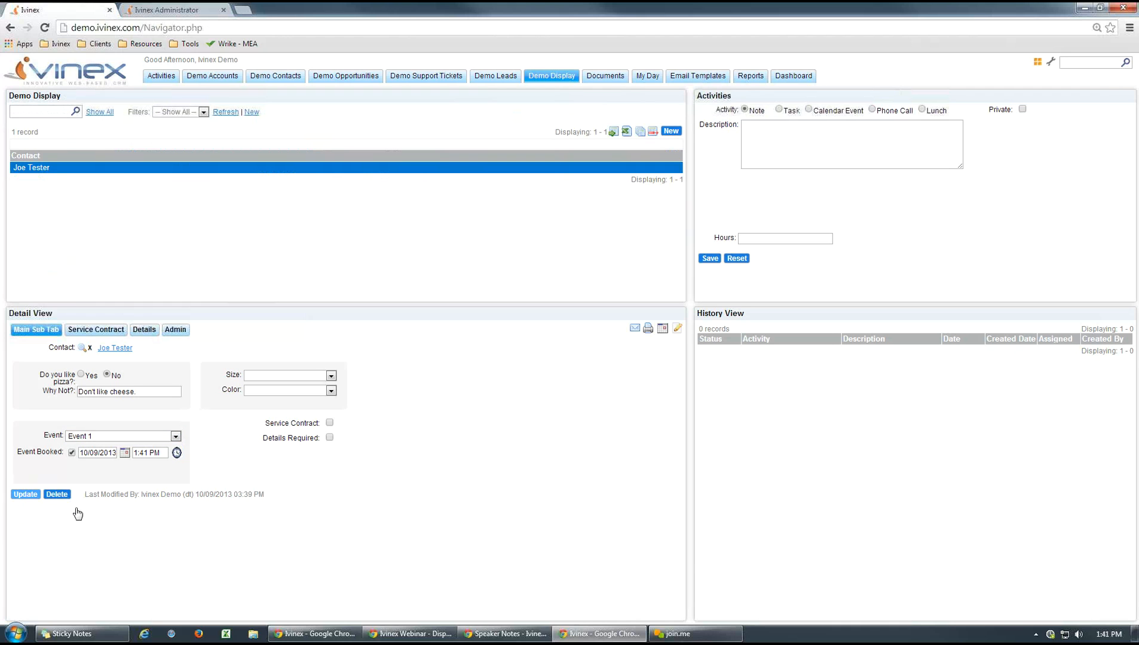
left_click(221, 175)
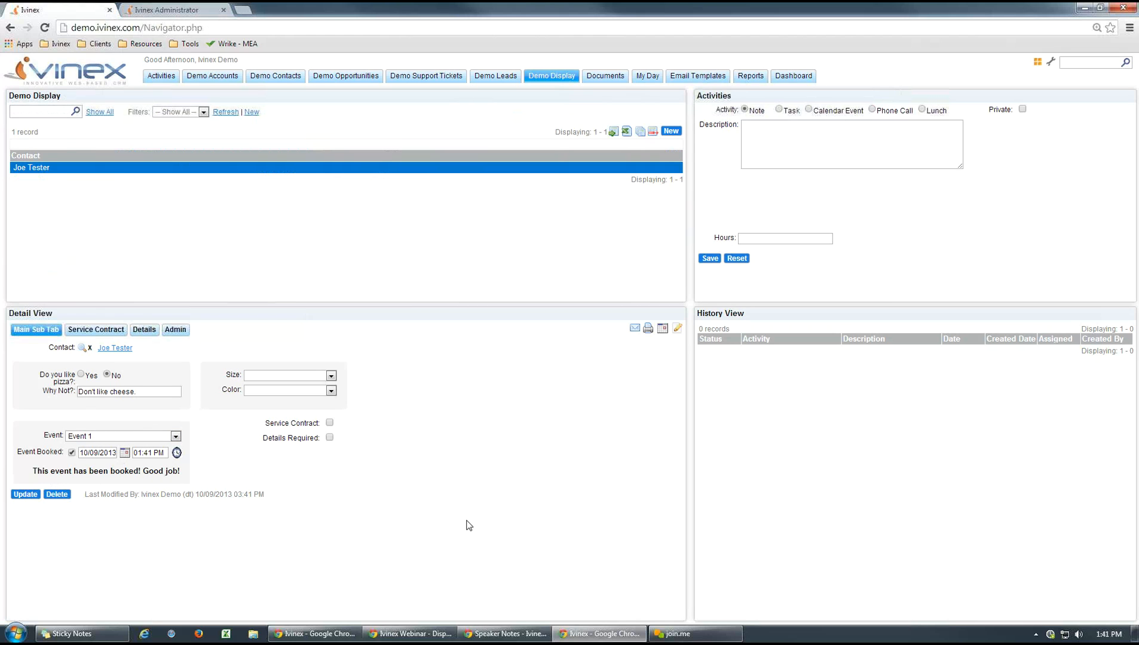
Return to the administrator layout and look through the Service Contract, Details, Admin and Main Sub Tab sub tabs.
left_click(165, 11)
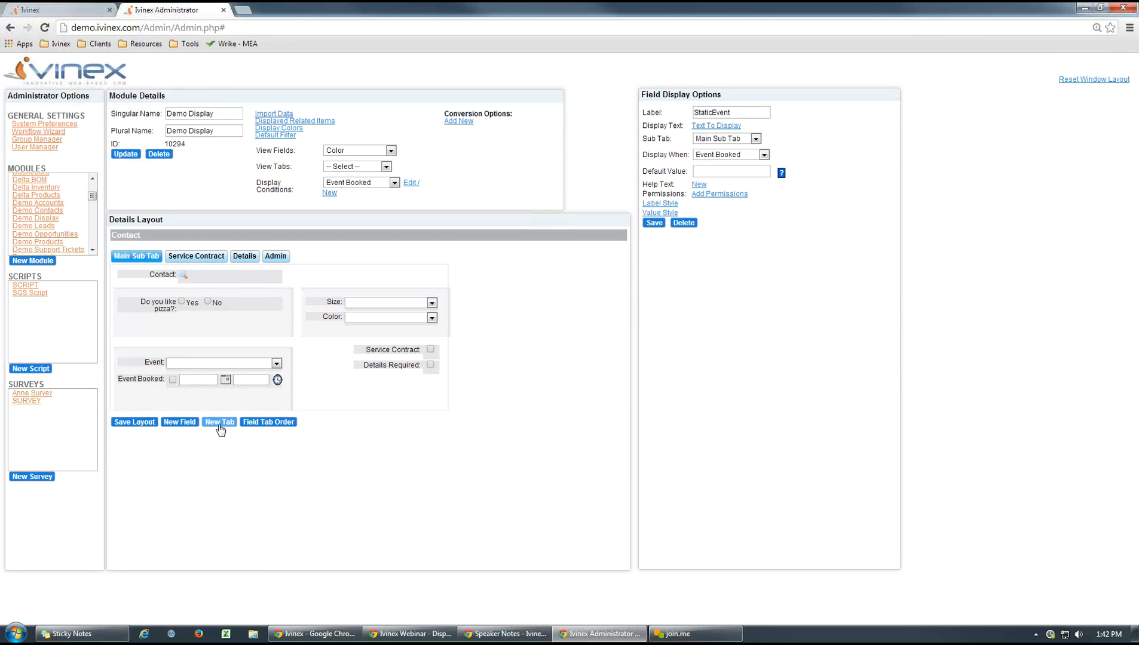
left_click(204, 256)
left_click(248, 261)
left_click(276, 257)
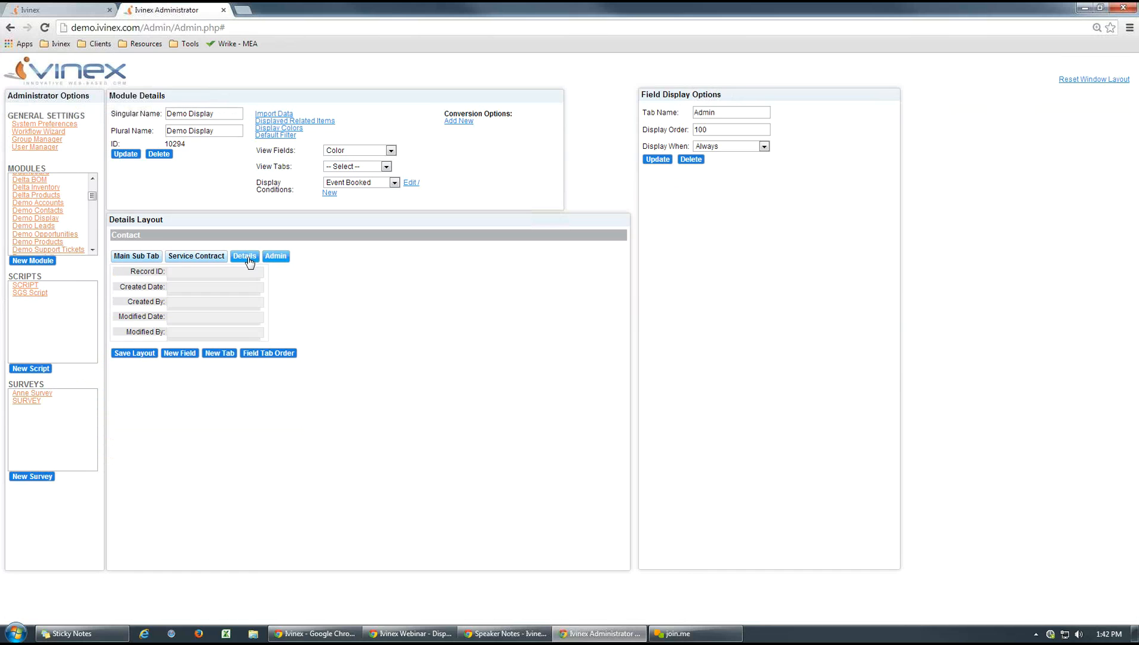
left_click(245, 258)
left_click(182, 258)
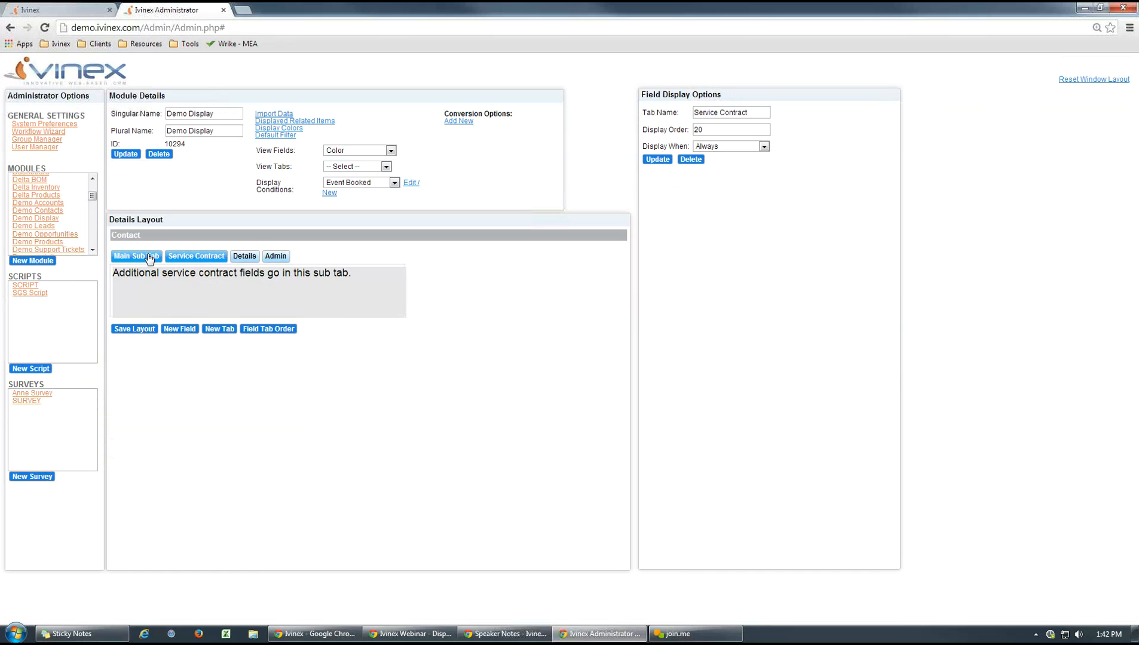
left_click(136, 256)
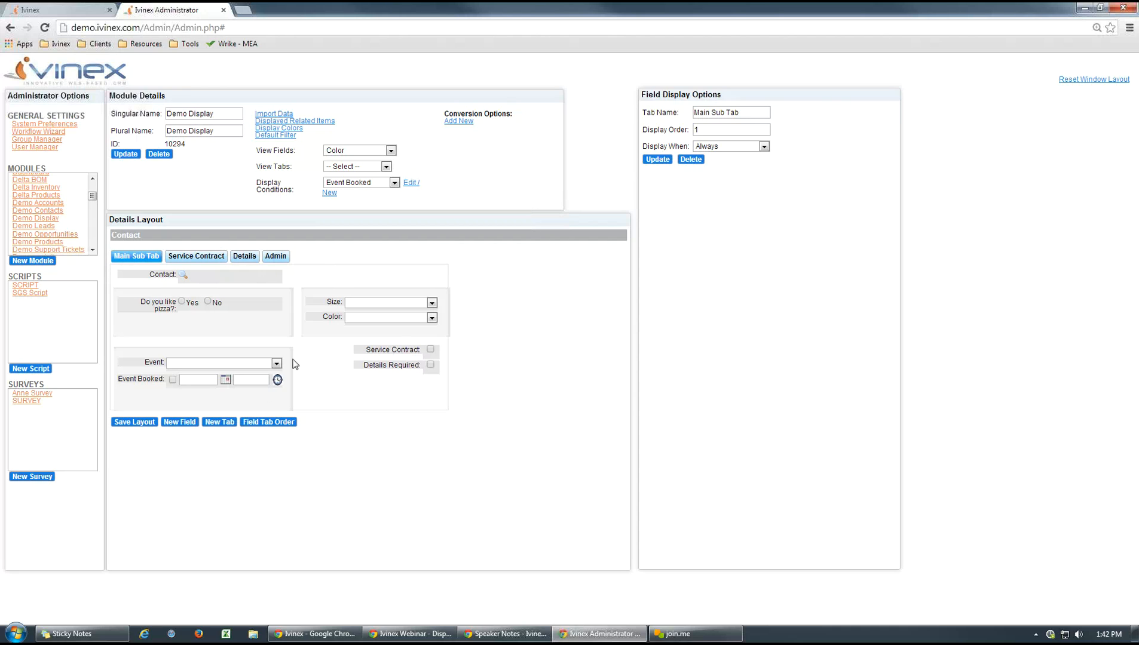
Try the Service Contract checkbox on and off, review its display condition with the criterion kept at Equal true, and save the filter.
left_click(430, 349)
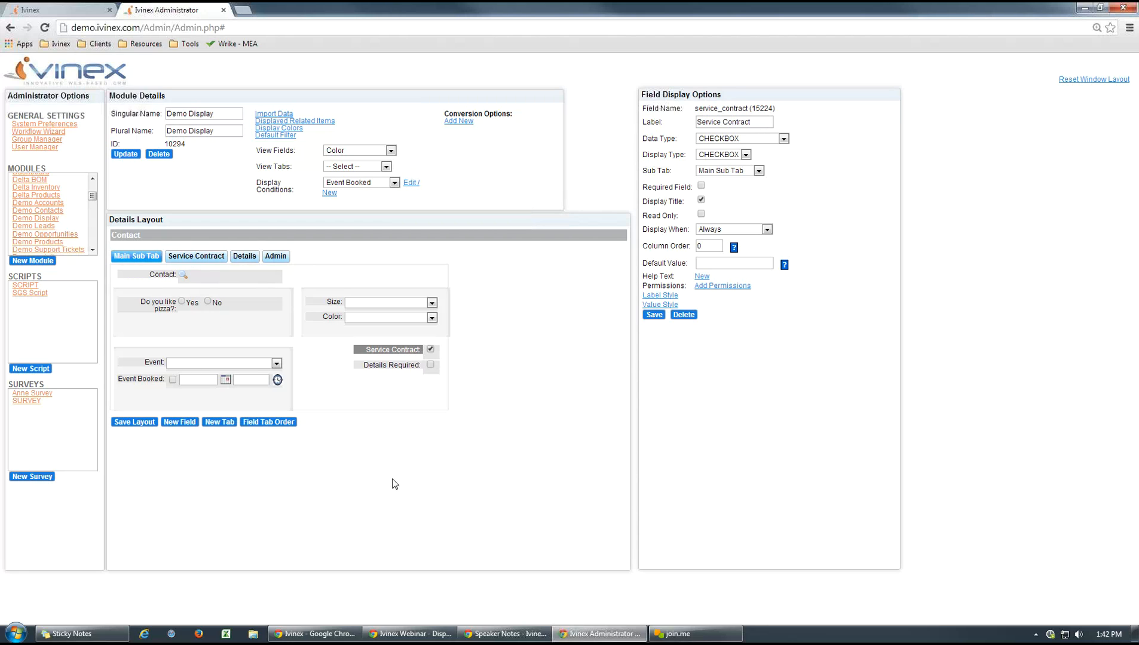
left_click(431, 350)
left_click(394, 183)
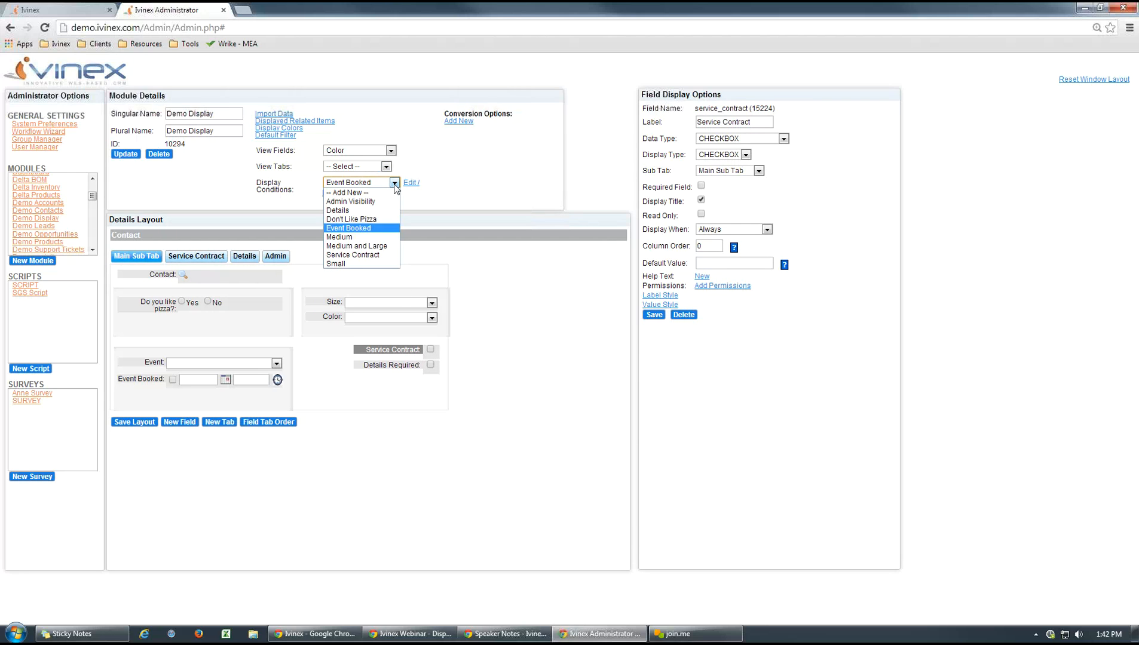
left_click(356, 255)
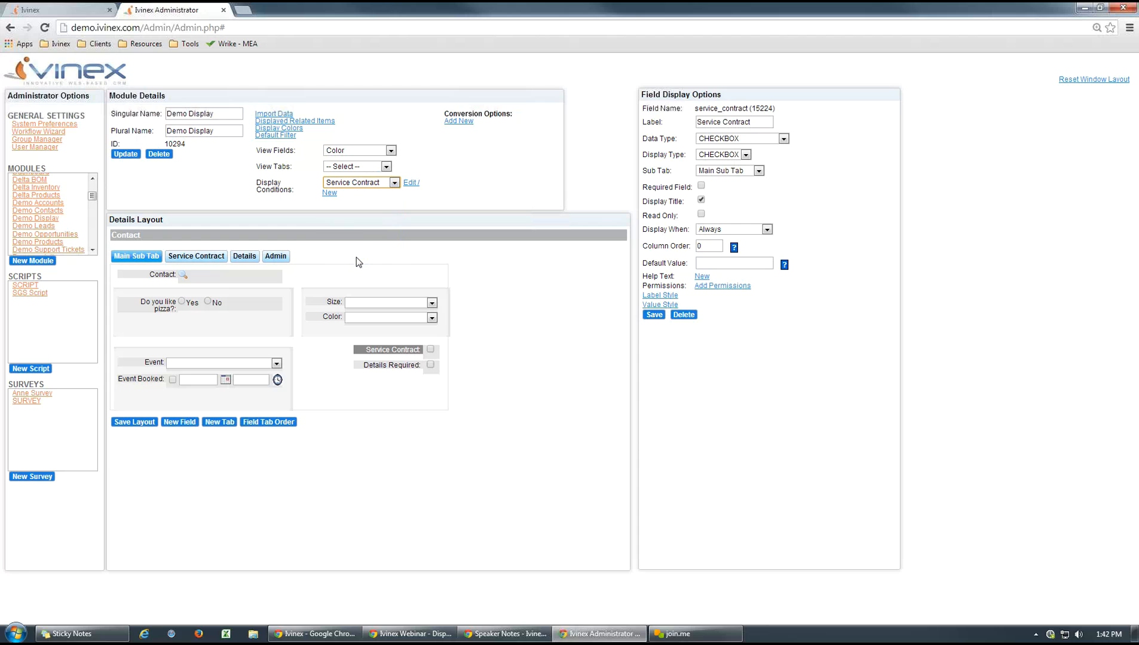
left_click(410, 182)
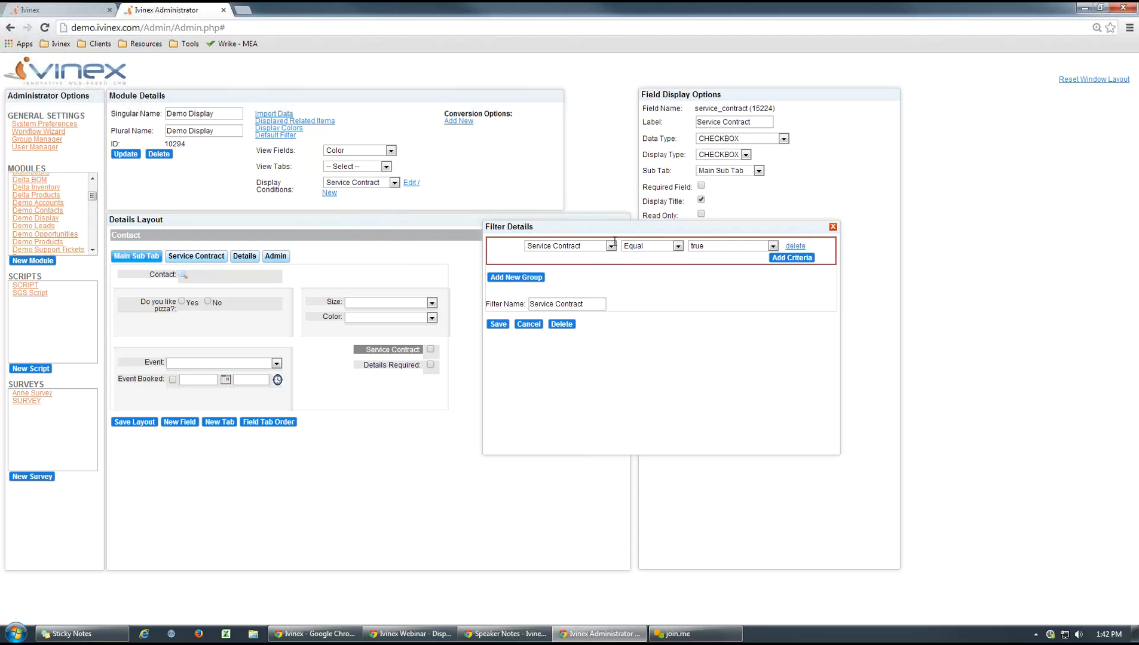
left_click_drag(582, 228, 571, 246)
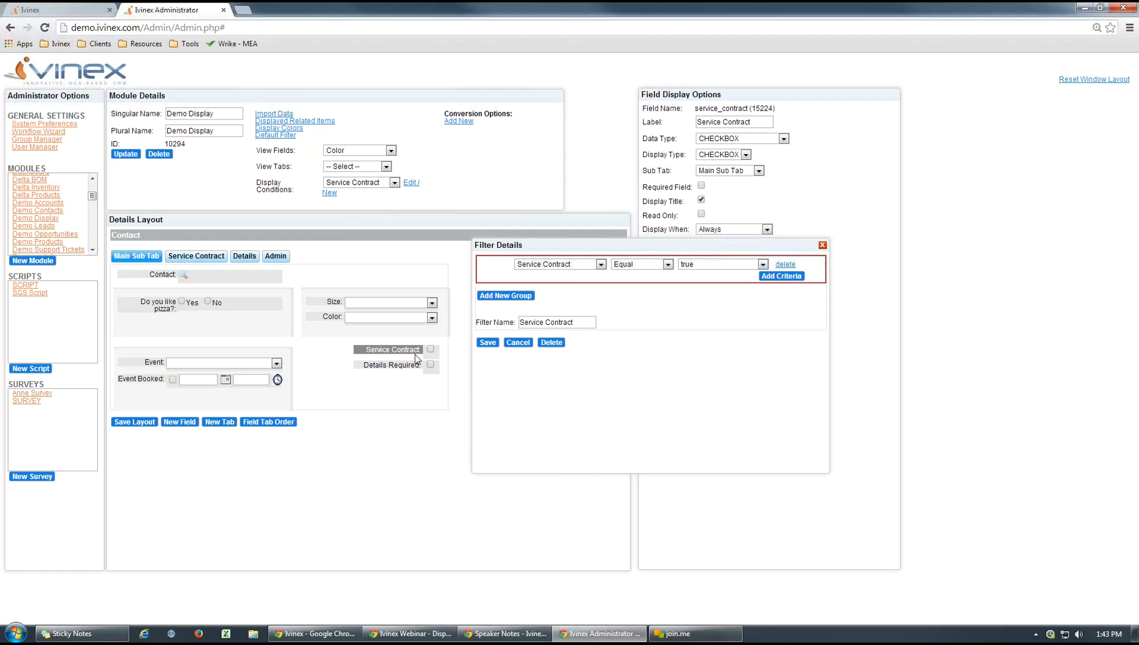
left_click(762, 266)
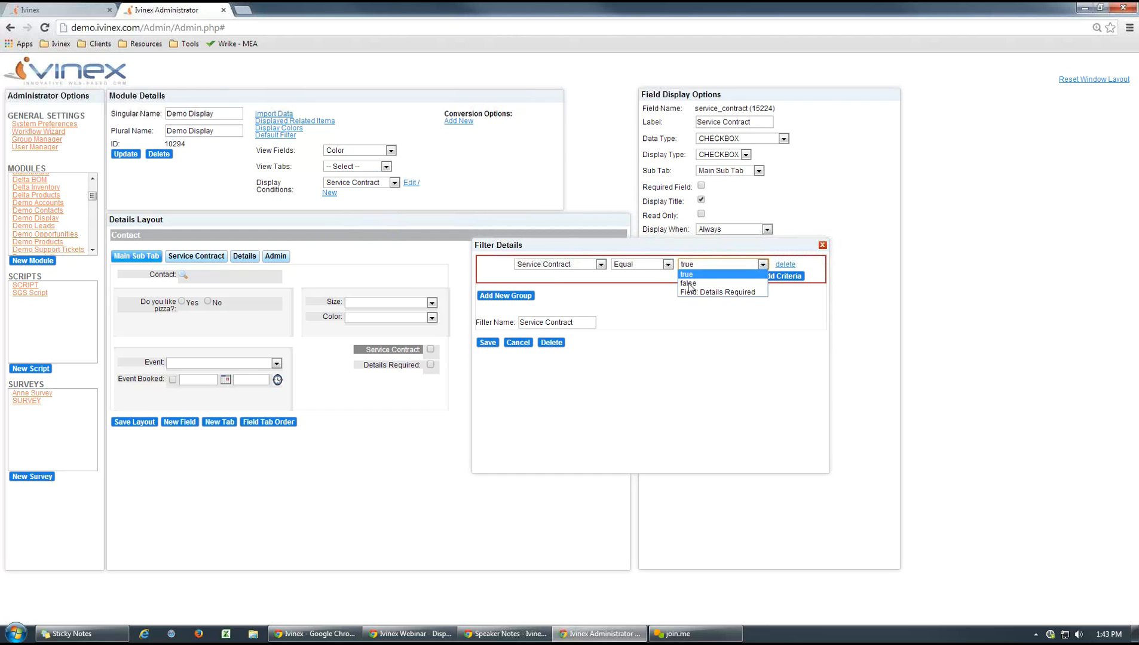
left_click(701, 342)
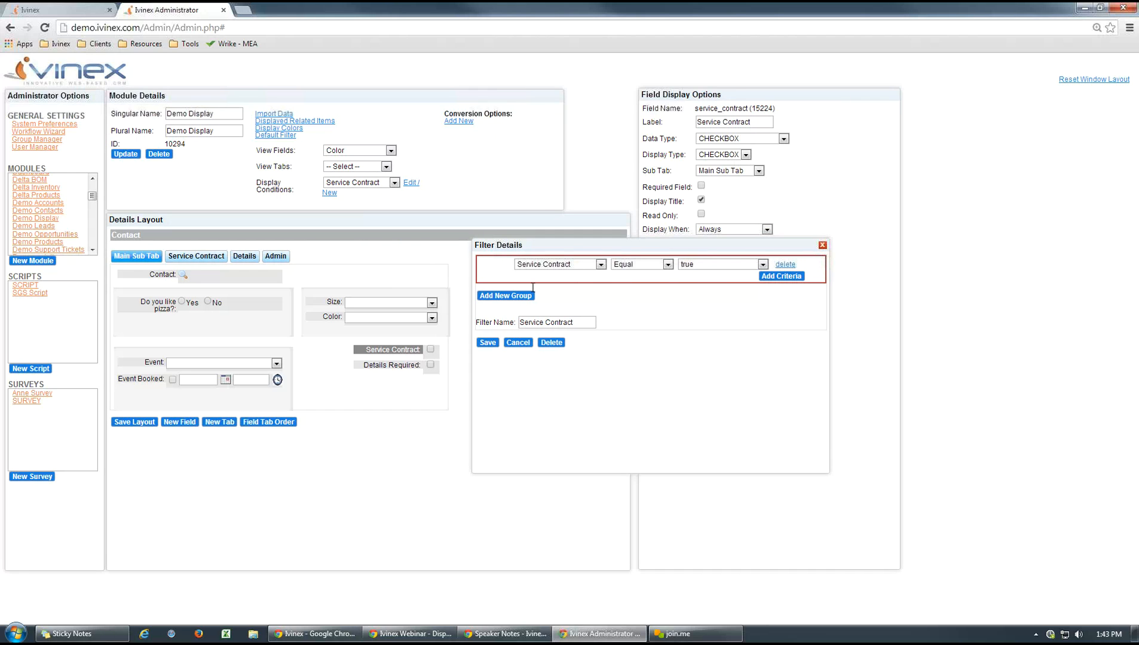
left_click(487, 343)
Set the Service Contract sub tab to display when the Service Contract condition is met, and update the tab.
left_click(211, 262)
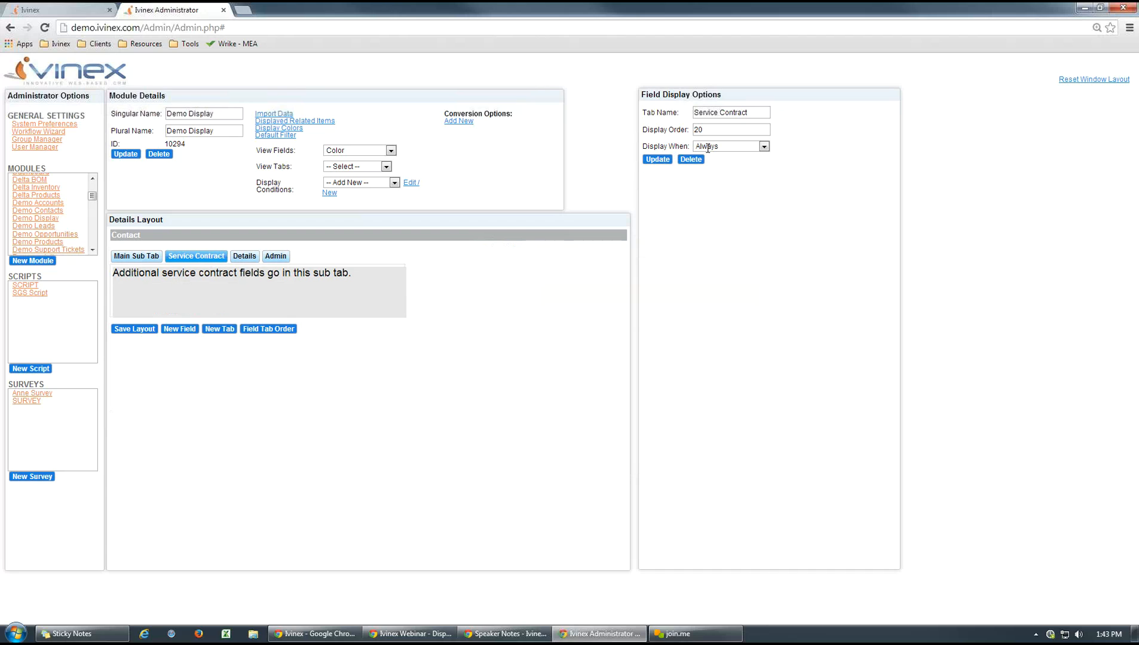
left_click(764, 147)
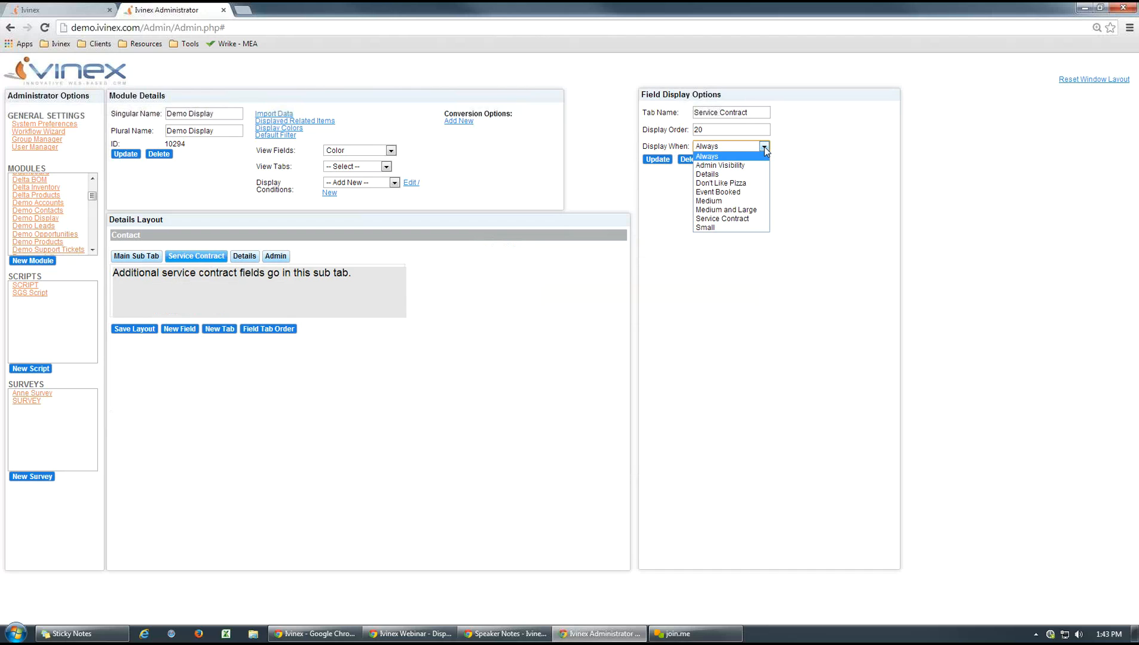
left_click(729, 219)
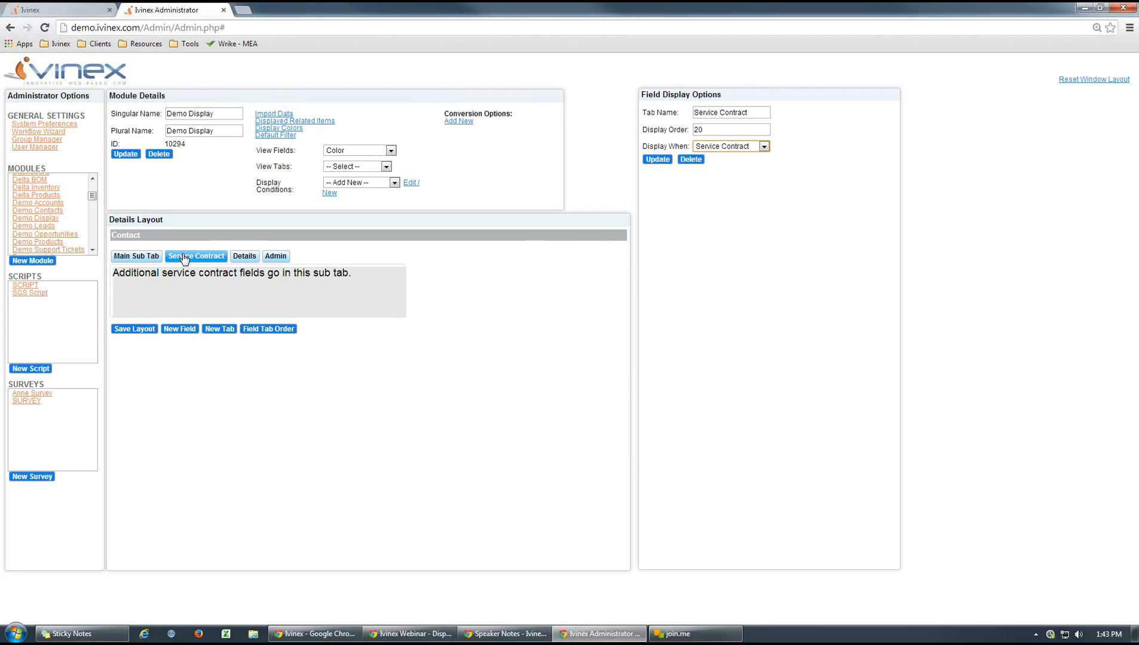
left_click(651, 160)
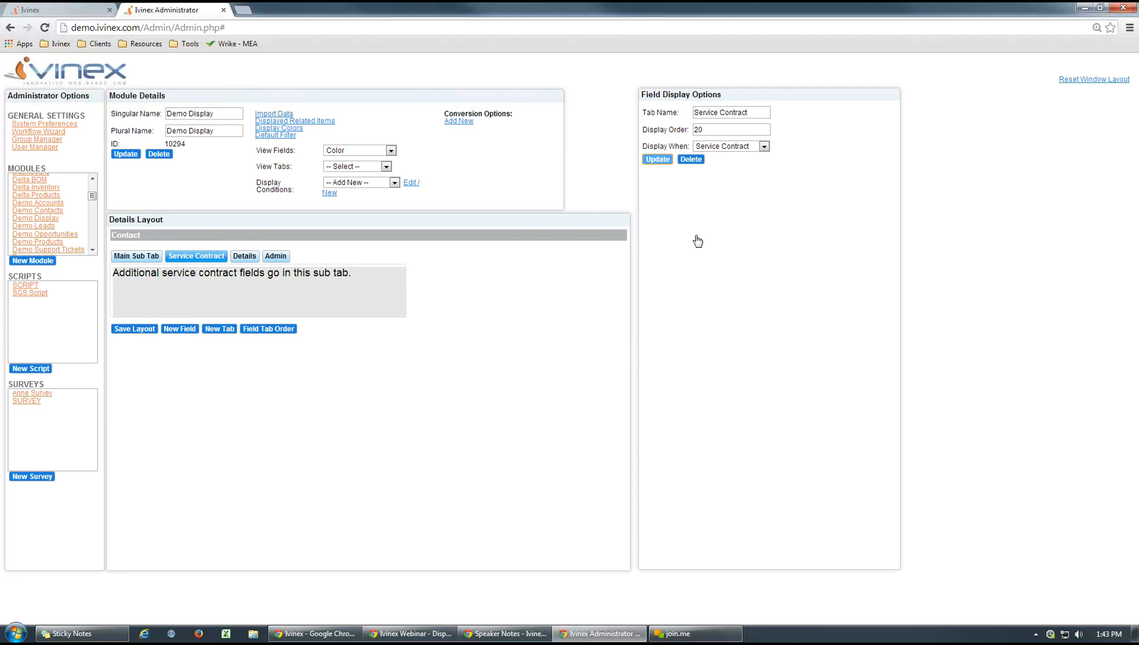
Test the Service Contract checkbox on the Main Sub Tab, opening the Service Contract sub tab and toggling the checkbox off and on.
left_click(125, 258)
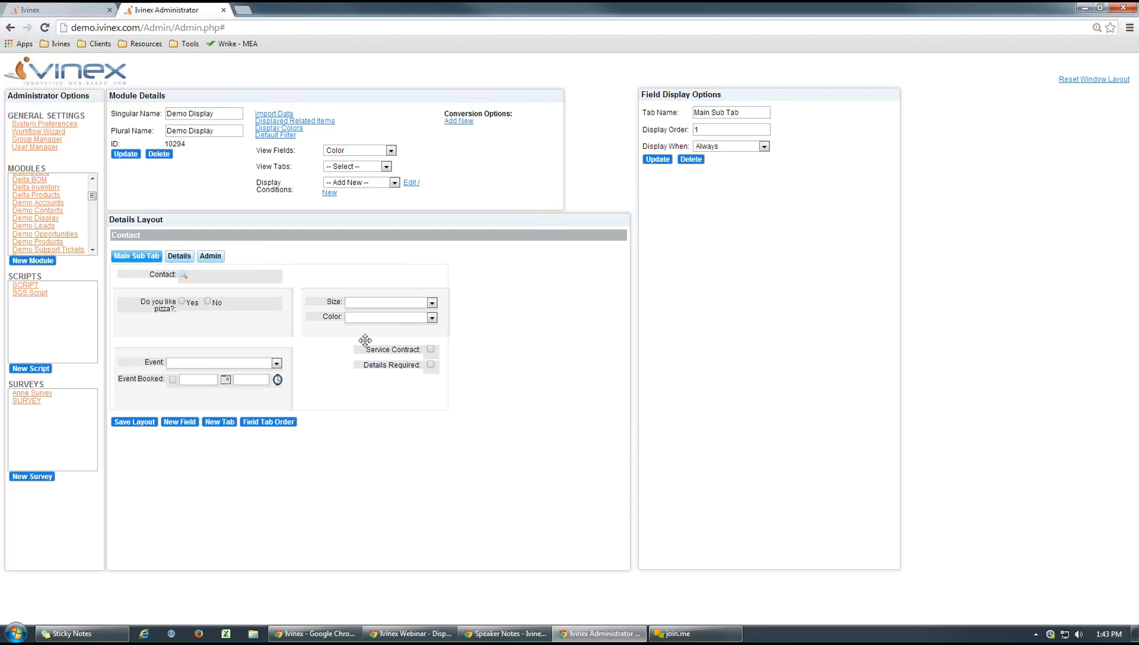
left_click(430, 349)
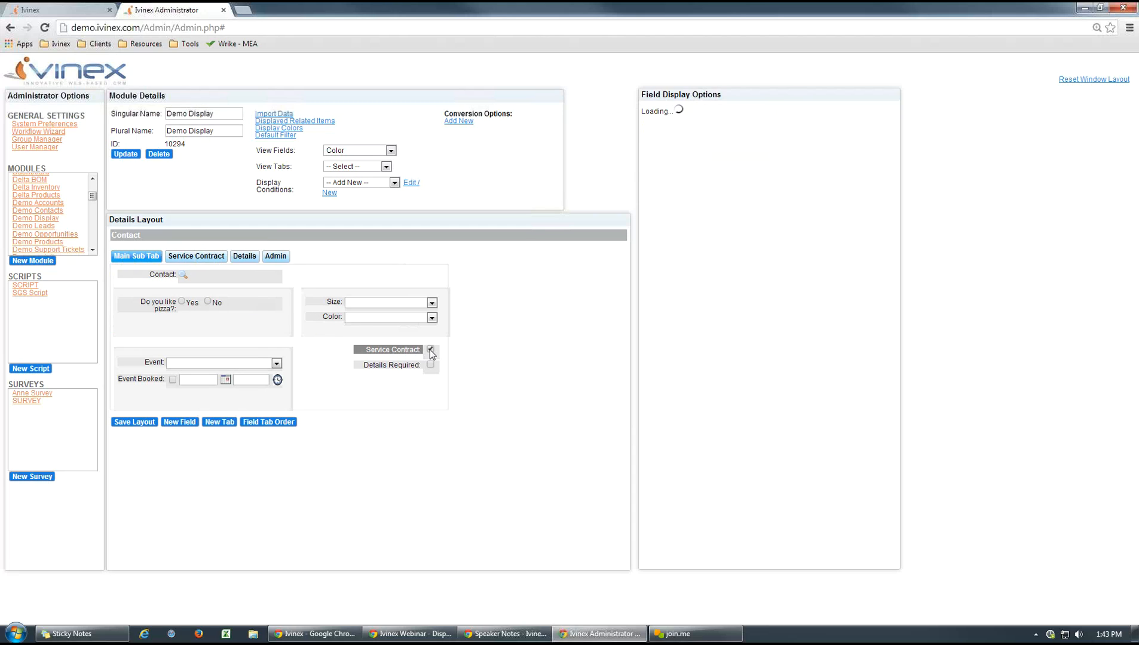
left_click(208, 260)
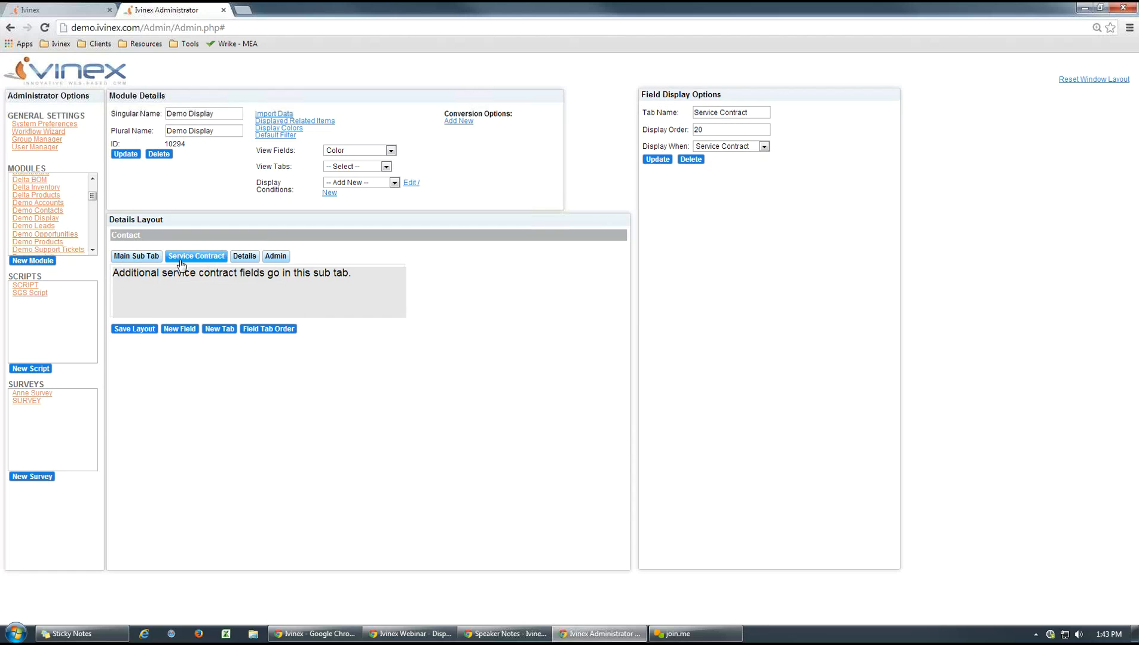
left_click(138, 257)
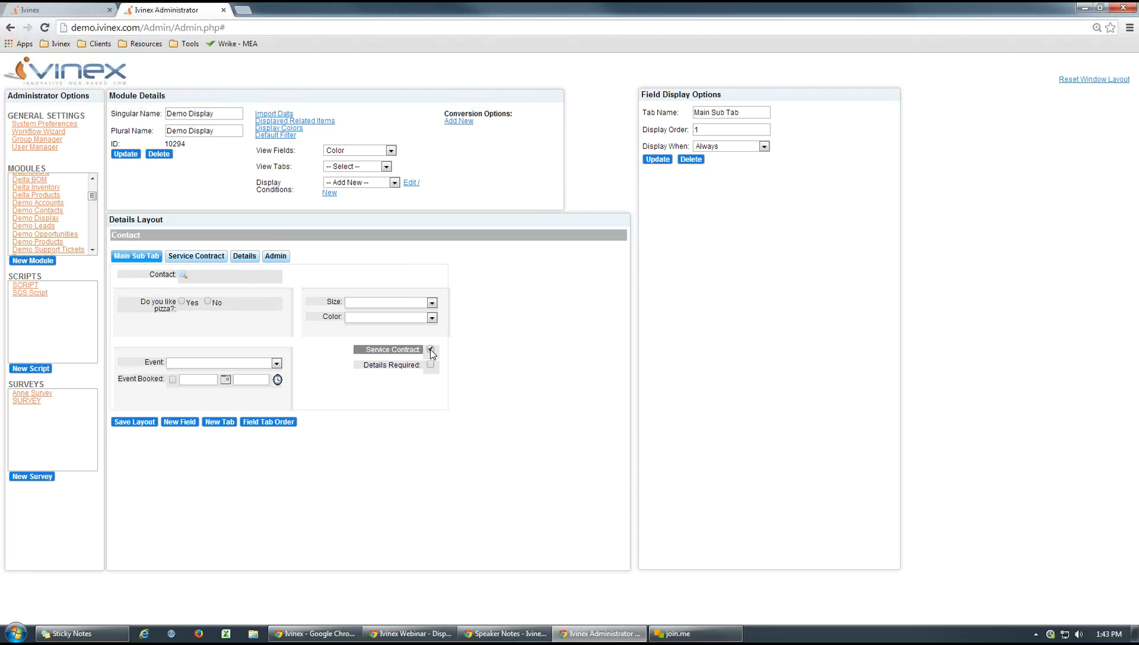
left_click(430, 350)
left_click(431, 350)
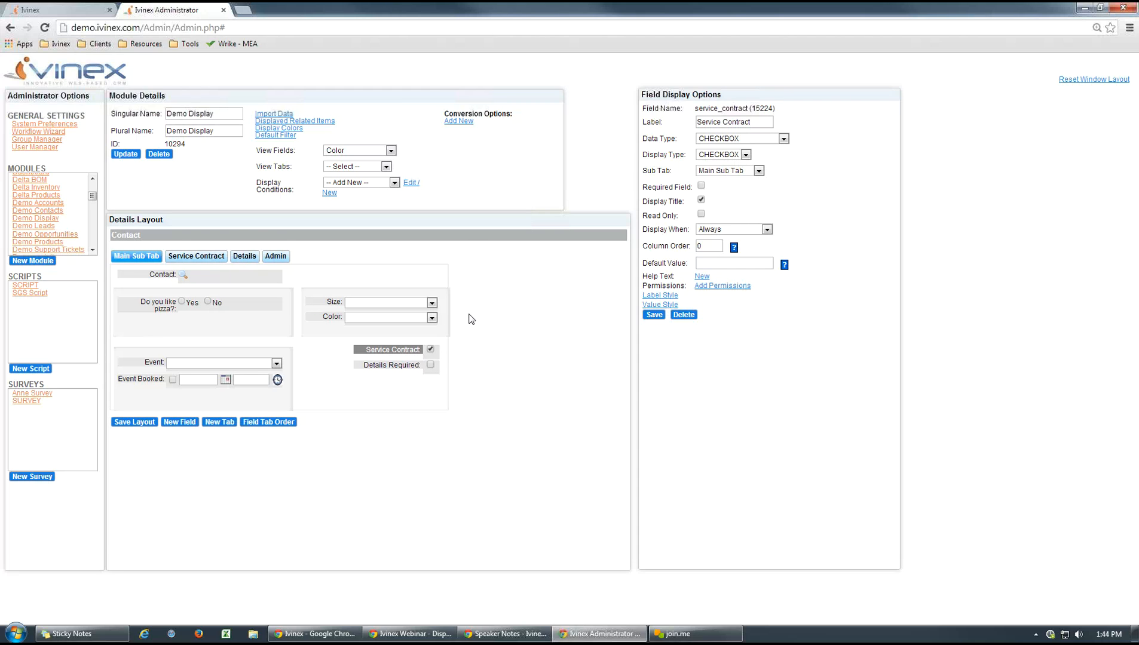
Open the Details display condition to review its criterion, and close it without changes.
left_click(394, 183)
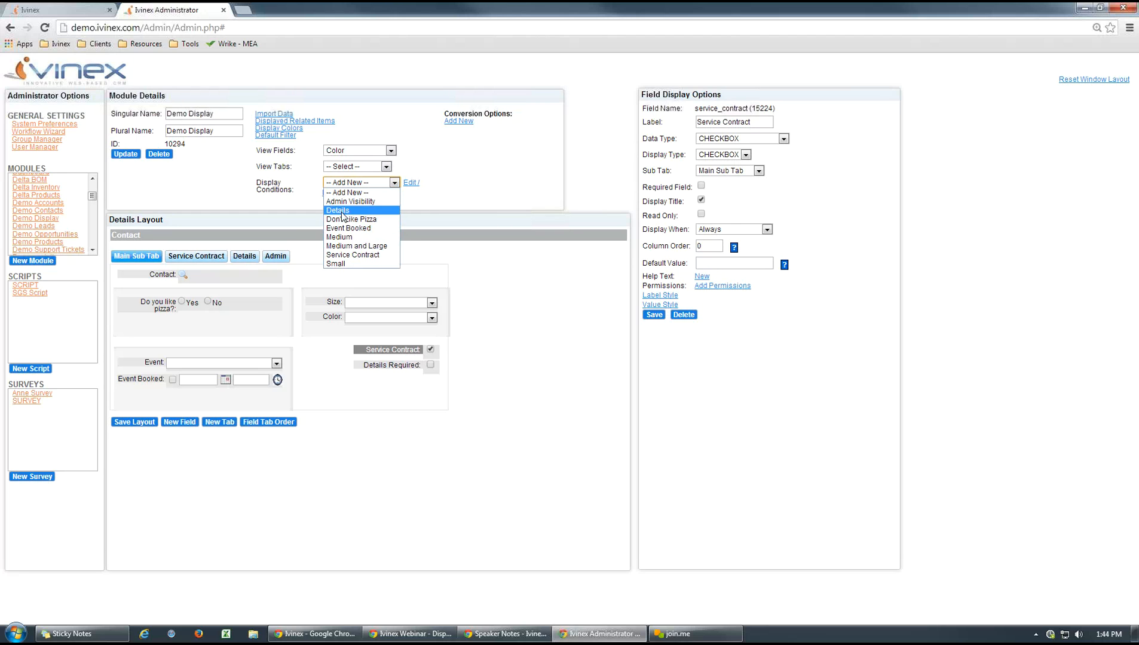
left_click(343, 211)
left_click(342, 212)
left_click(410, 182)
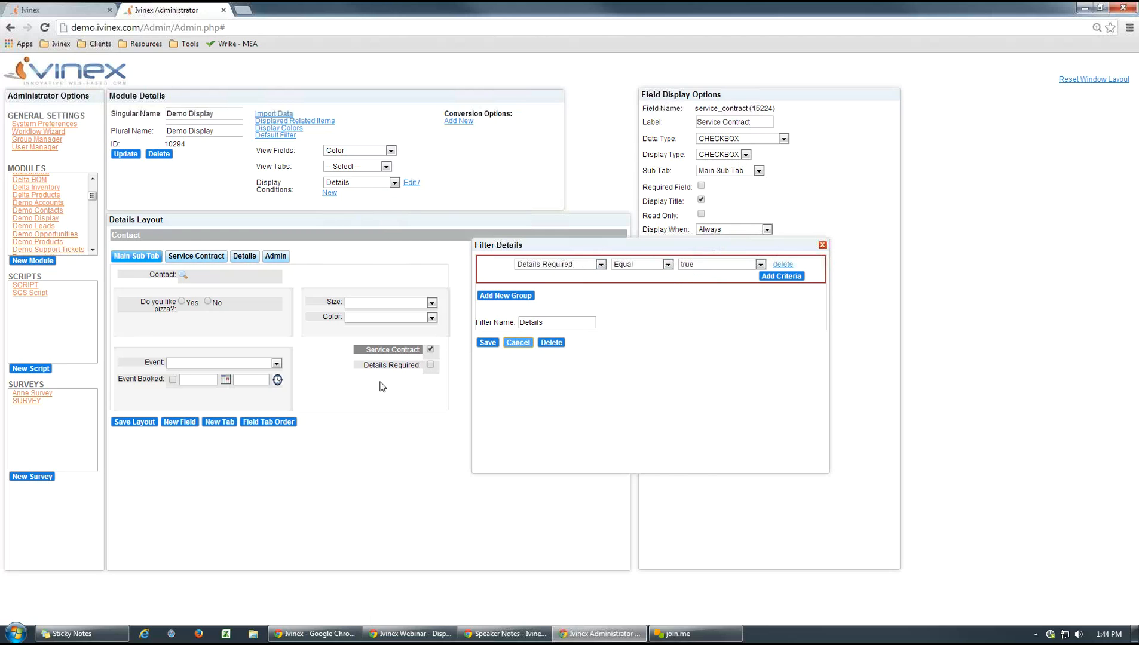
Set the Details sub tab to display when the Details condition is met, and update the tab.
left_click(244, 256)
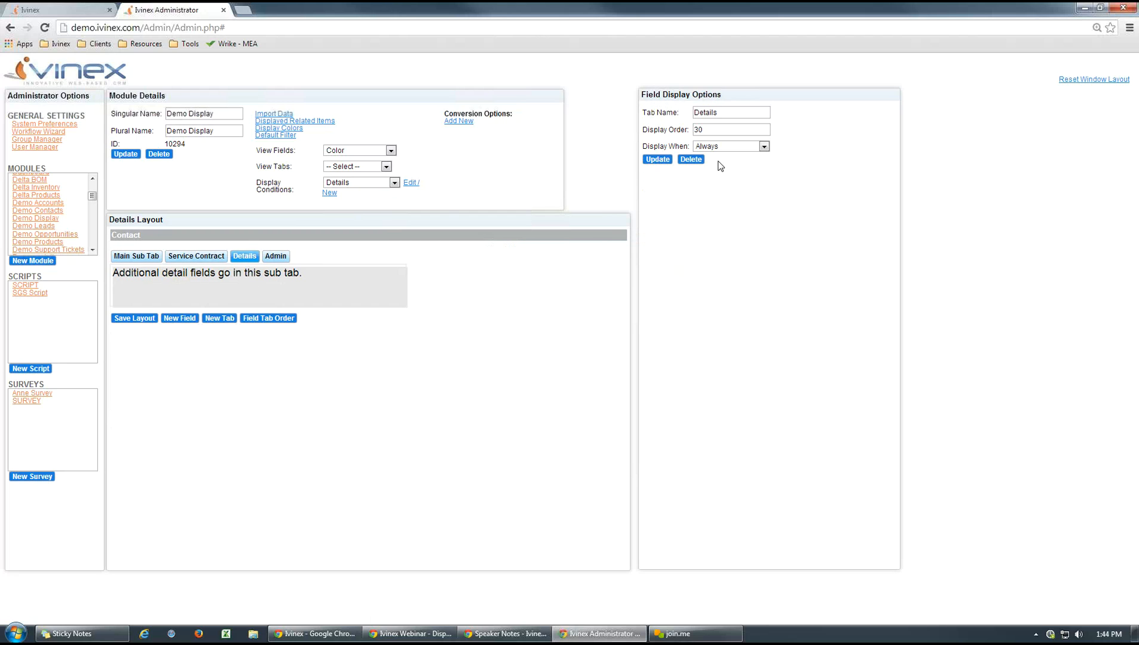
left_click(765, 147)
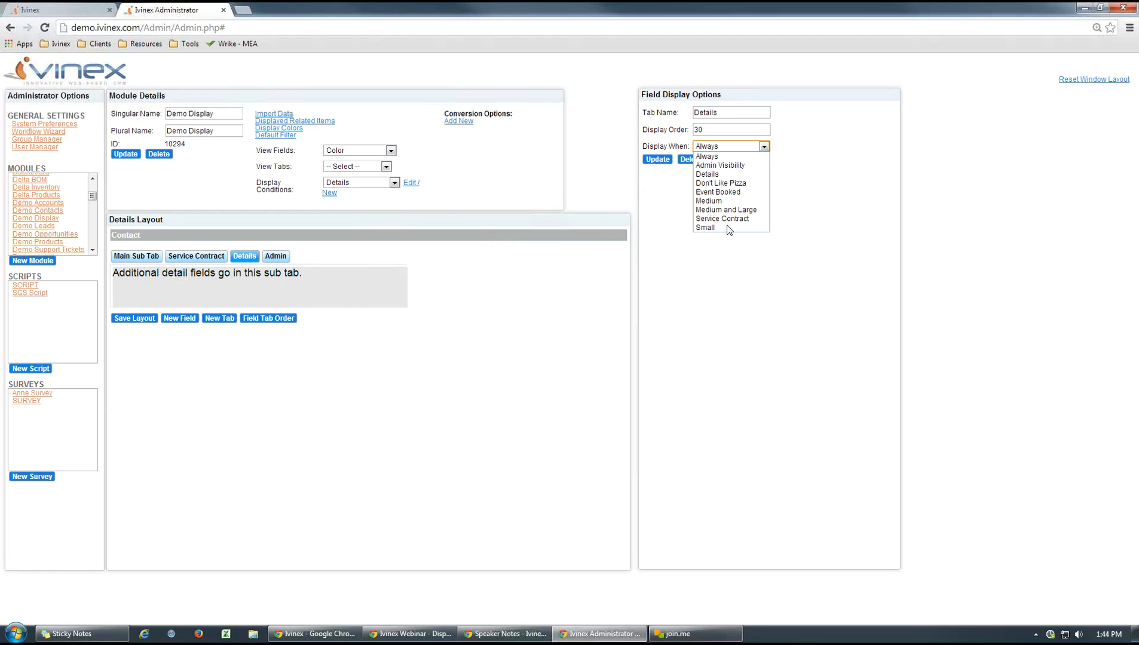
left_click(715, 175)
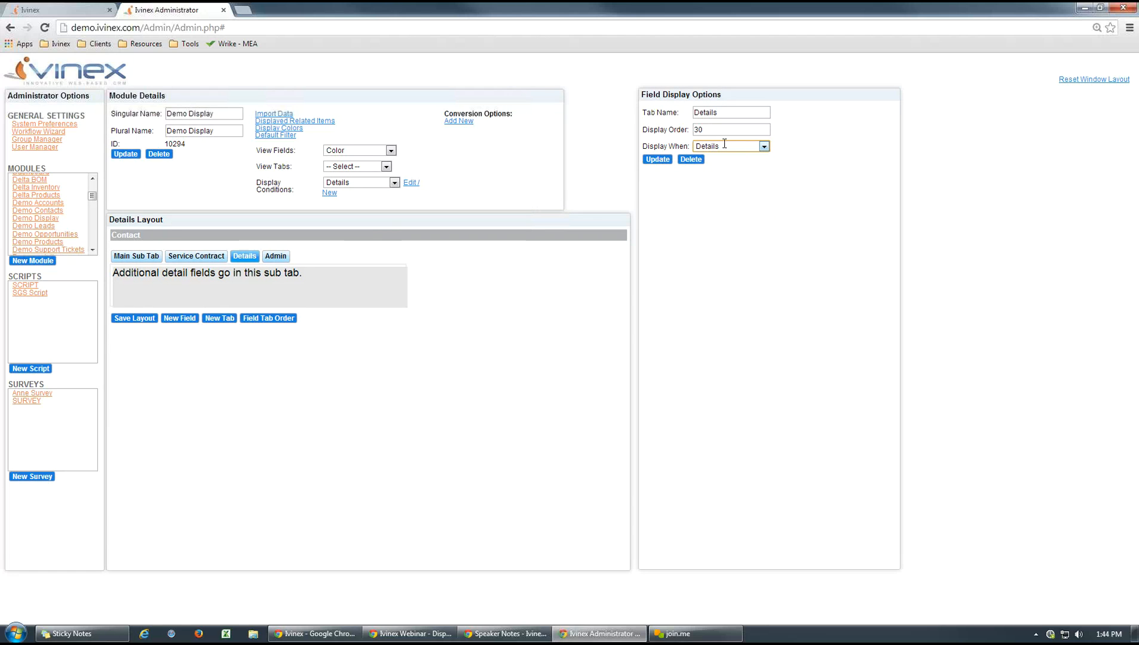
left_click(657, 160)
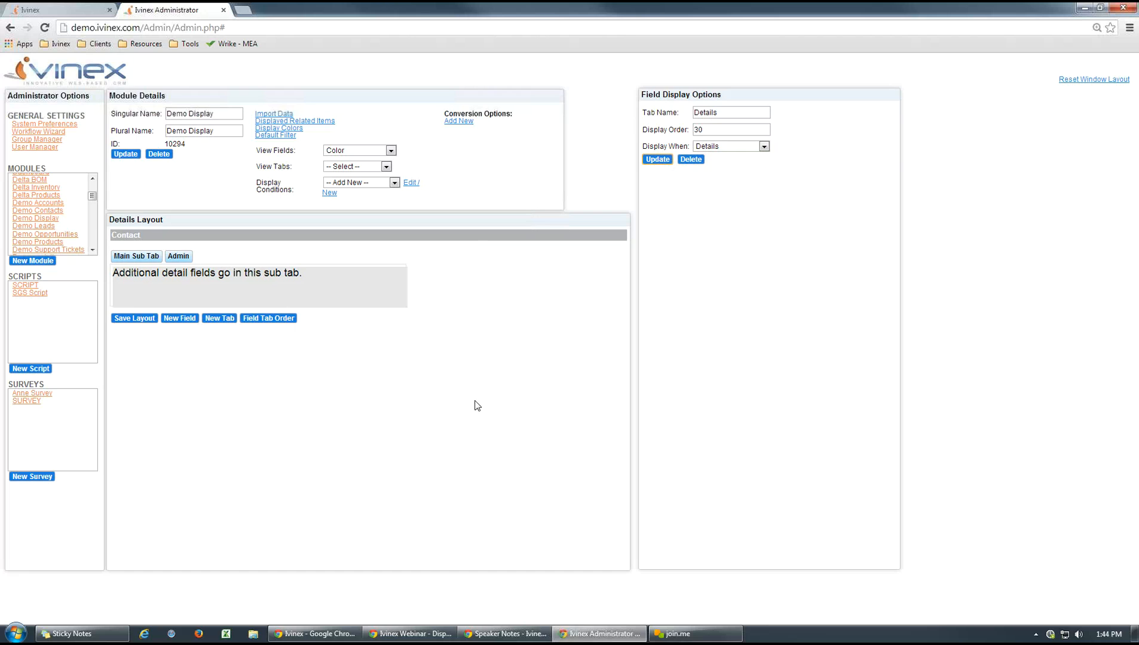
Test both conditional sub tabs by checking Service Contract and Details Required, opening the Details sub tab, and unchecking both boxes.
left_click(129, 258)
left_click(173, 258)
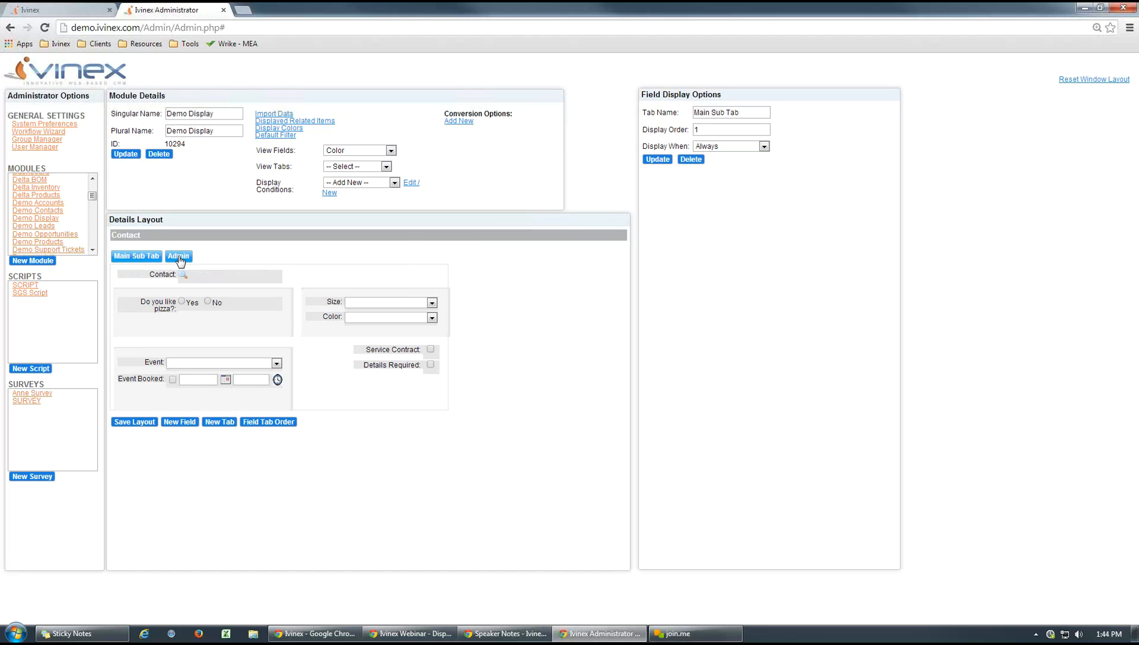
left_click(143, 259)
left_click(431, 350)
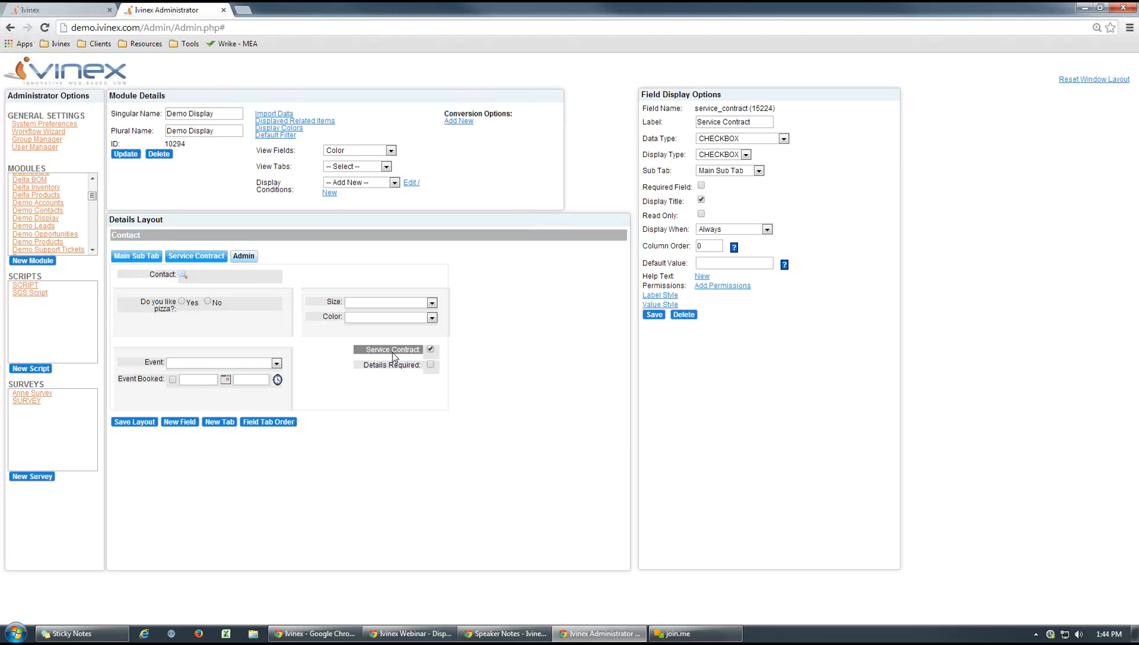
left_click(430, 365)
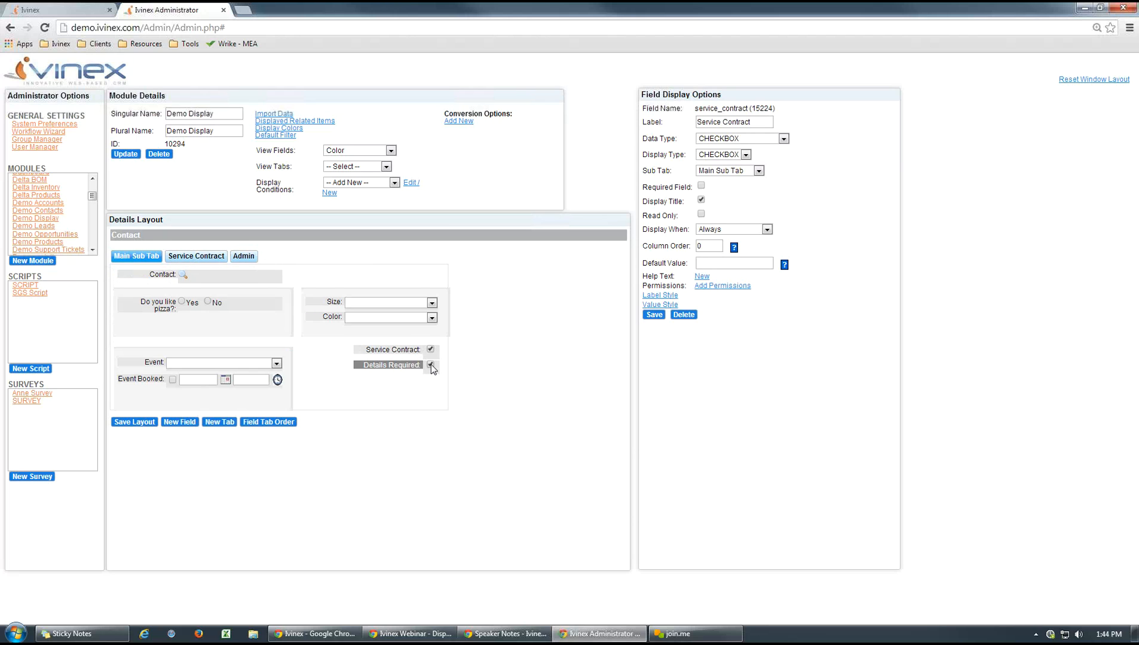
left_click(245, 257)
left_click(124, 257)
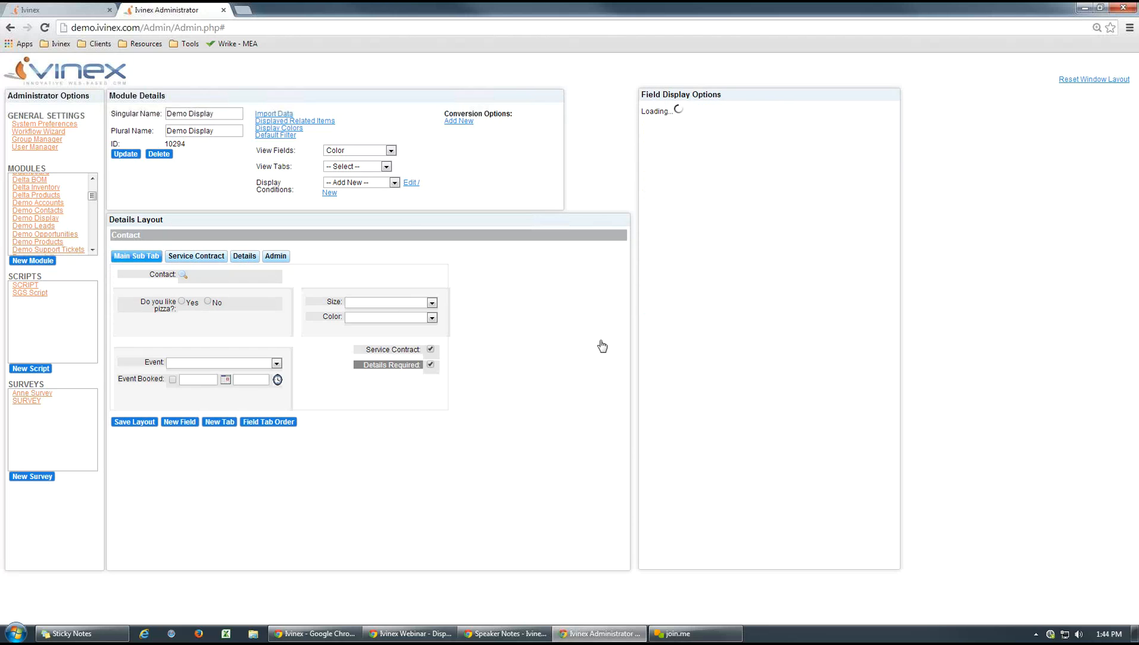
left_click(431, 349)
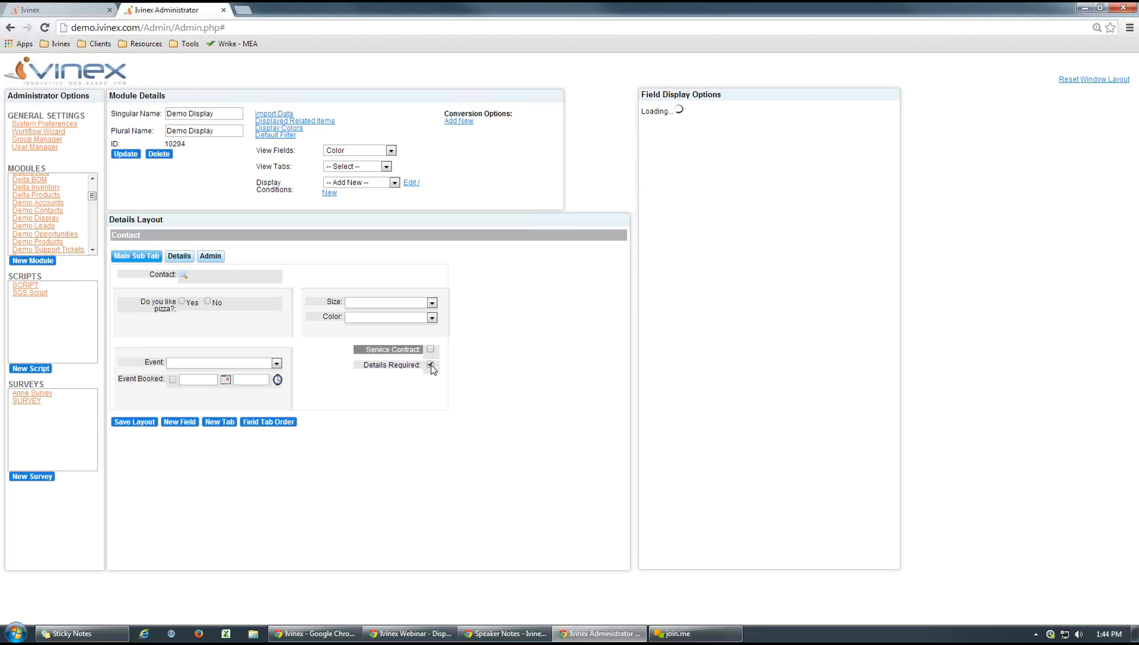
left_click(431, 365)
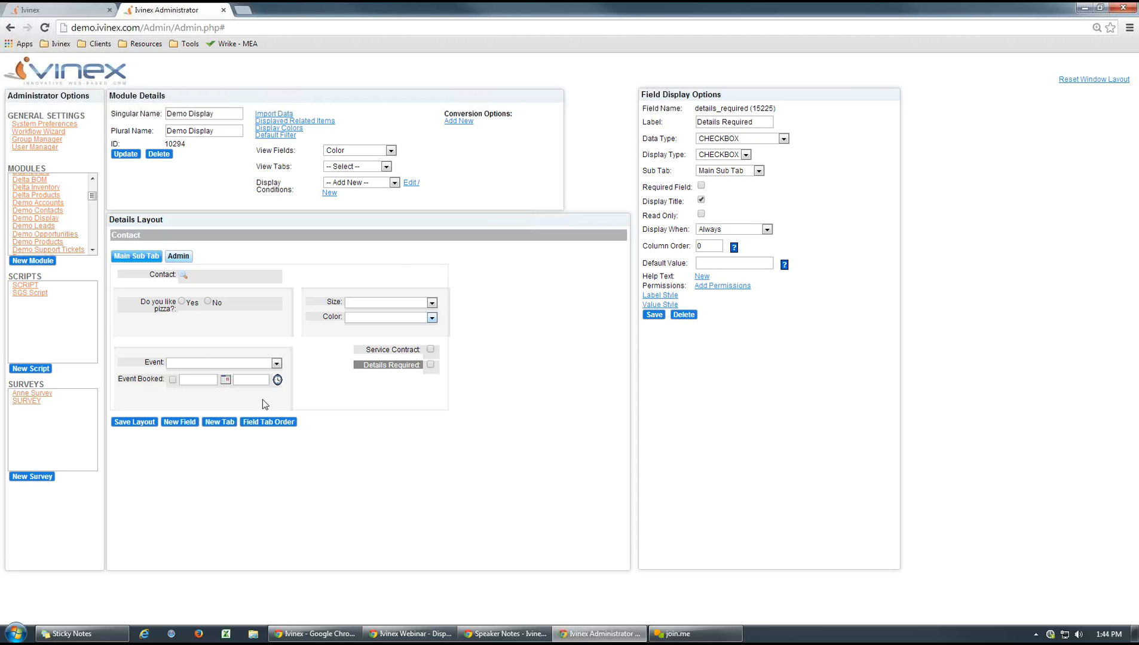
Look over the Service Contract field, the Admin and Main Sub Tab sub tabs, and the Event Booked field's display options.
left_click(381, 349)
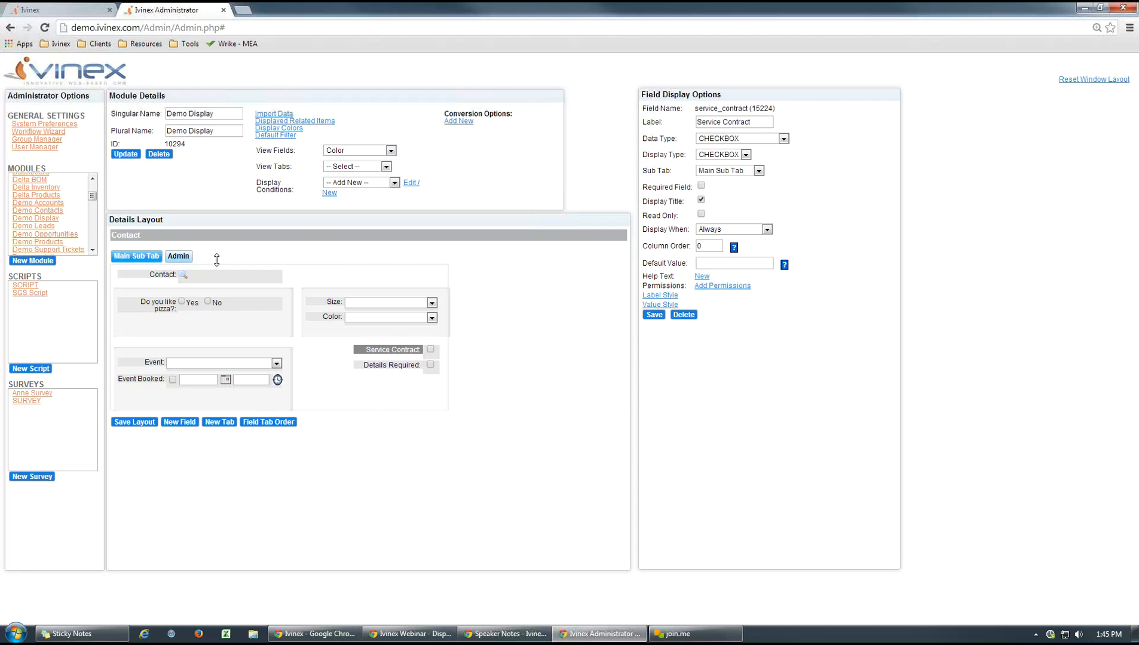
left_click(183, 258)
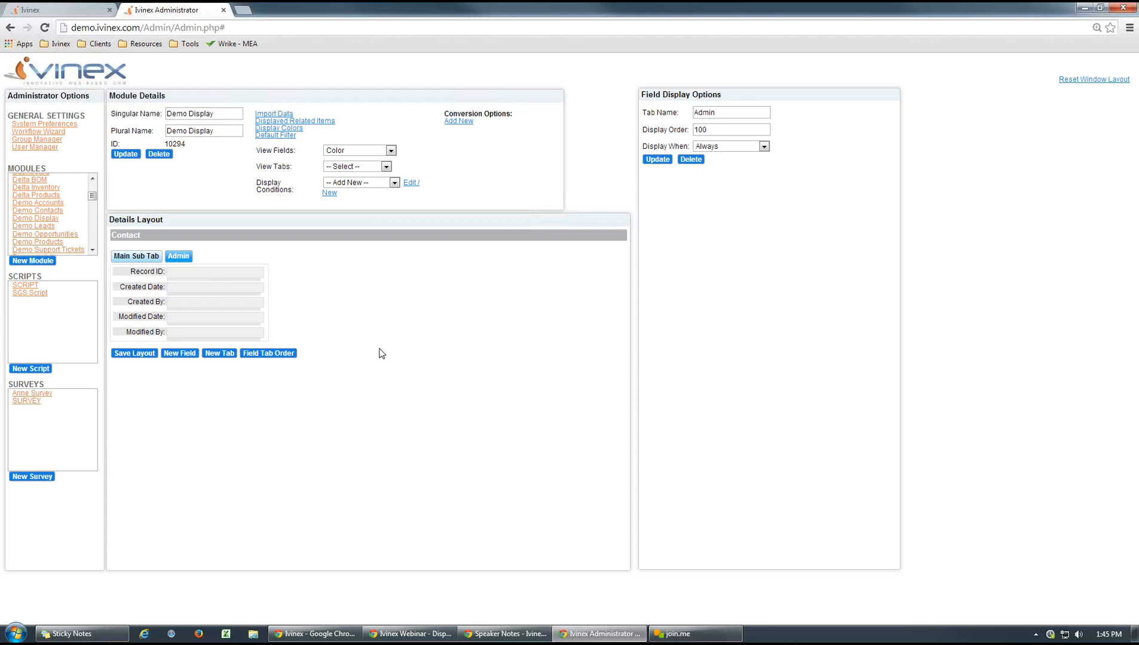
left_click(144, 258)
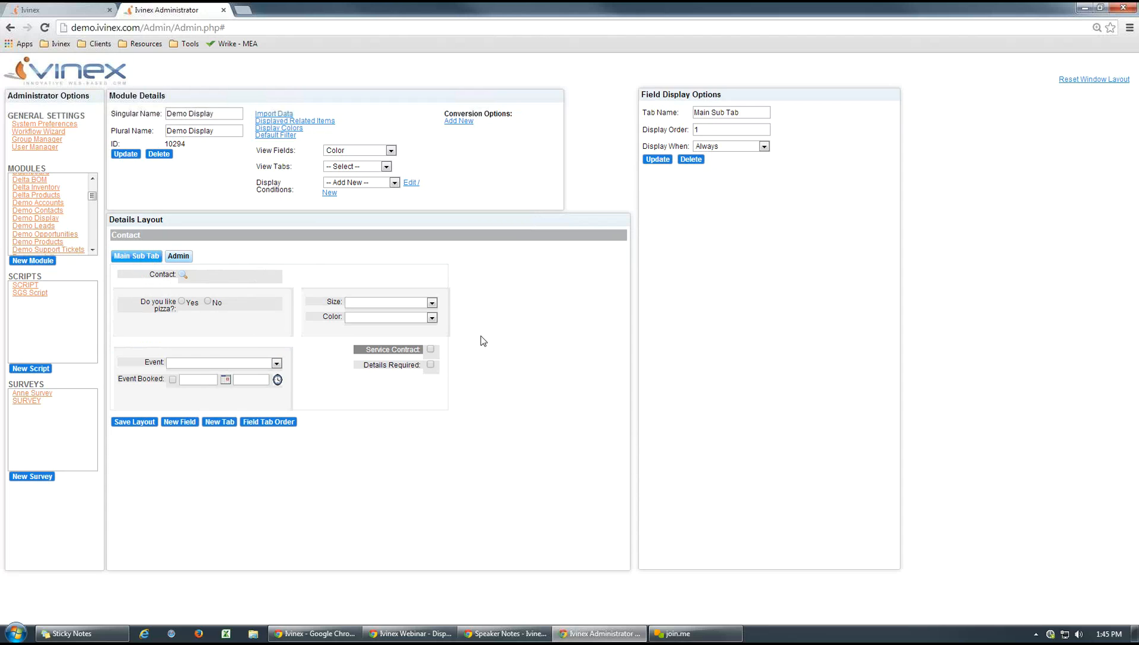
left_click(179, 257)
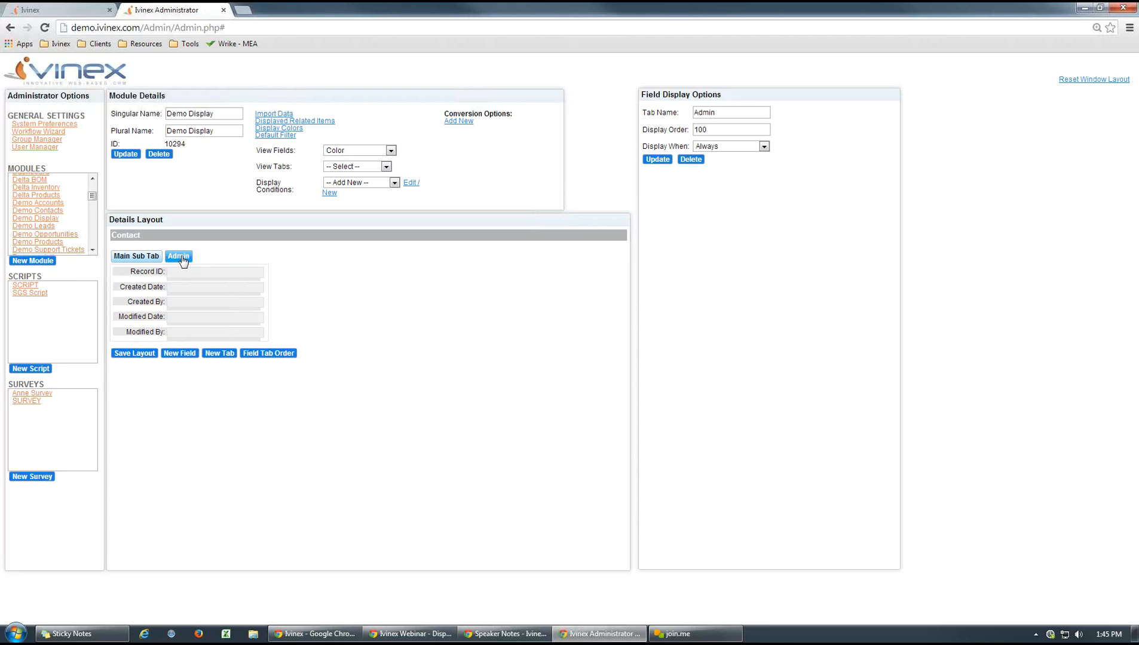
left_click(130, 256)
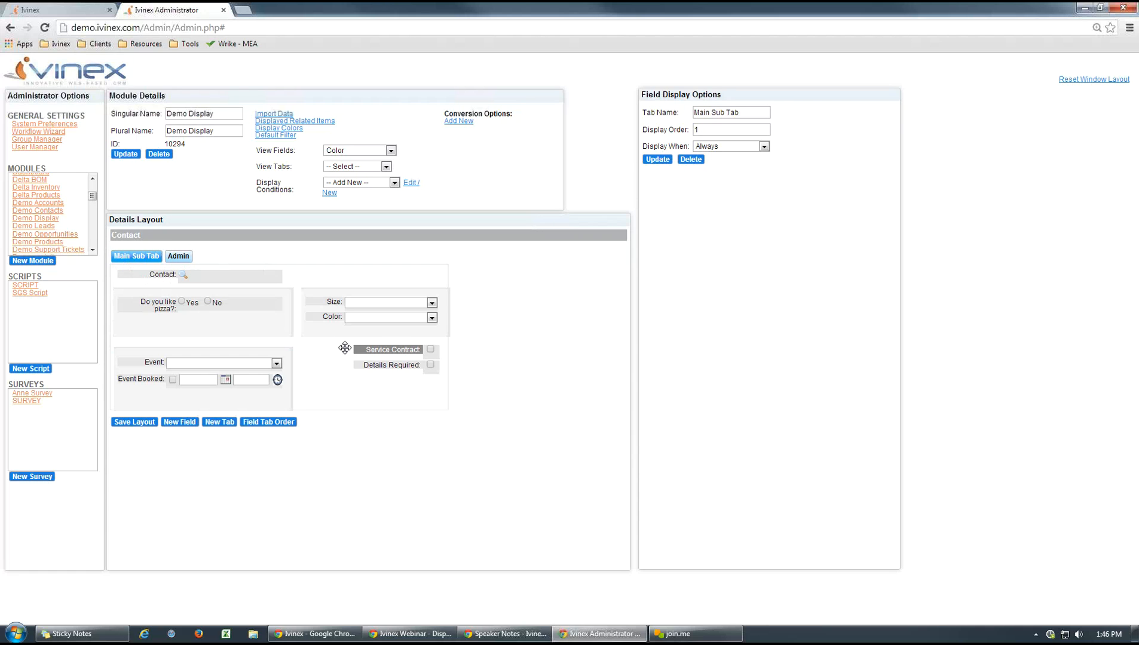
left_click(197, 380)
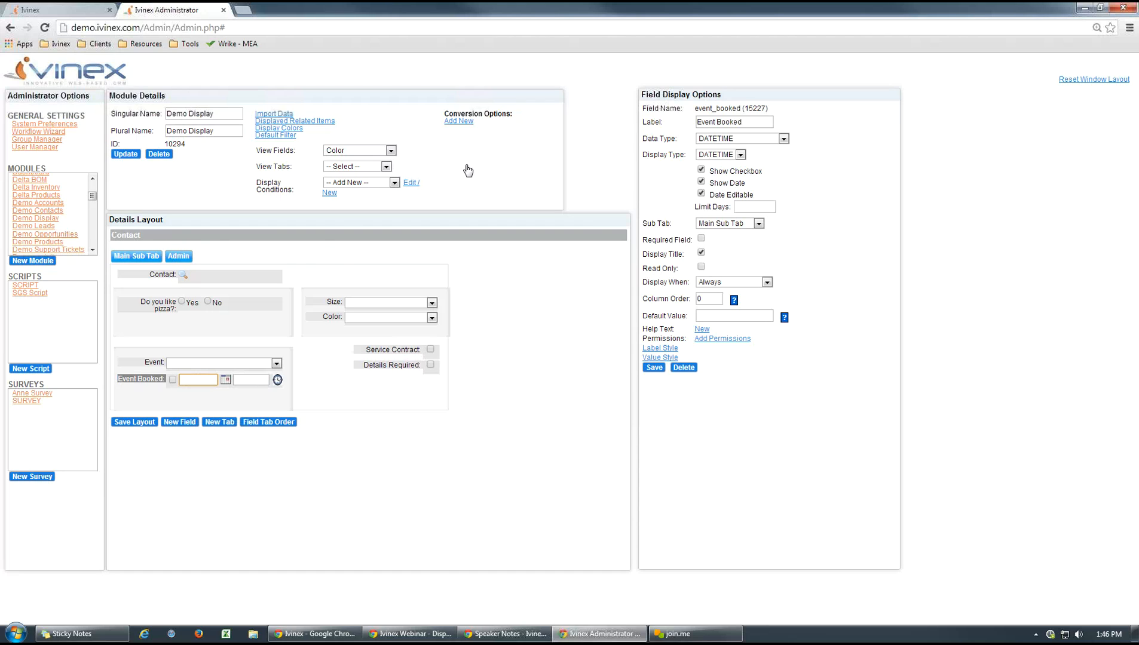
Open the Admin Visibility display condition, review its criterion with the available fields and user groups, and close it without changes.
left_click(394, 182)
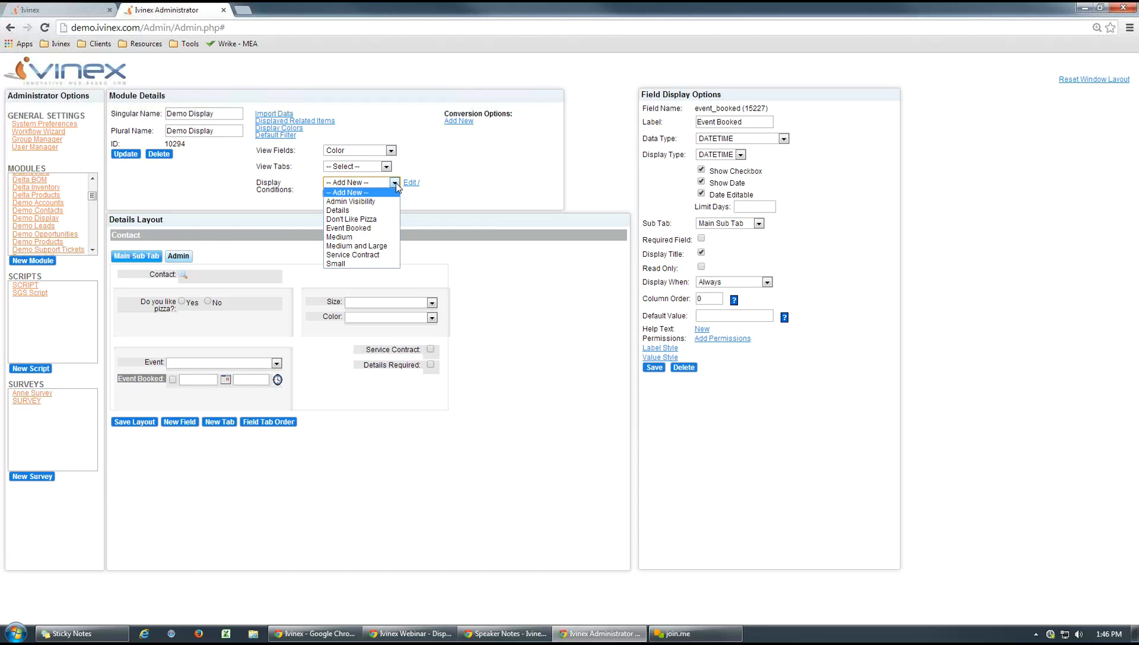
left_click(356, 202)
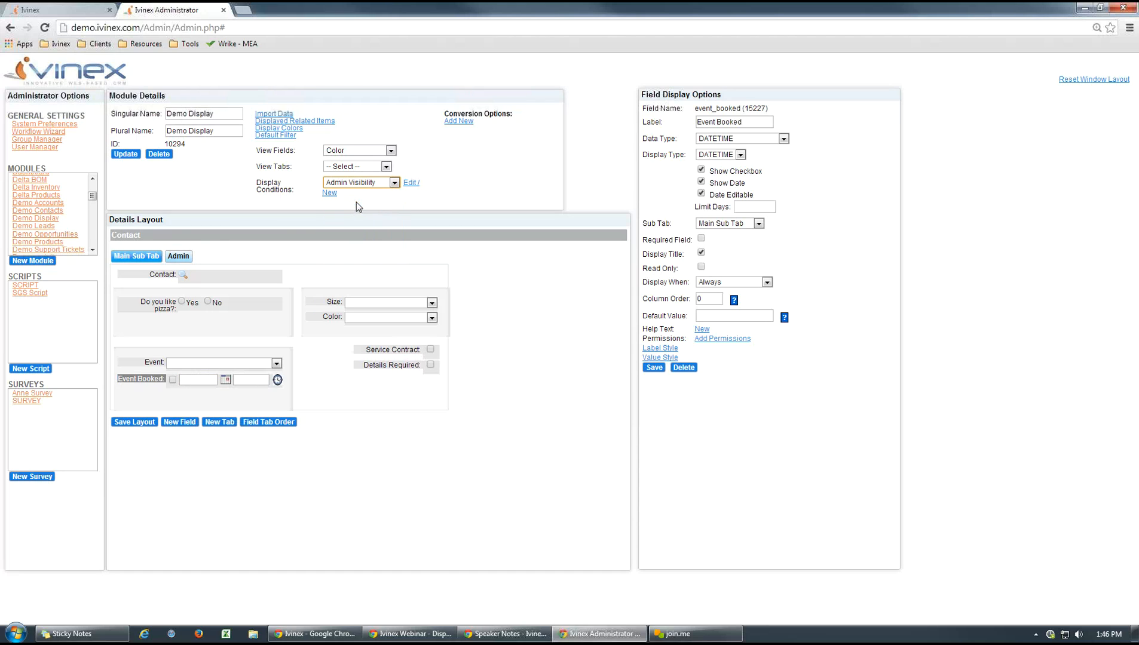
left_click(411, 184)
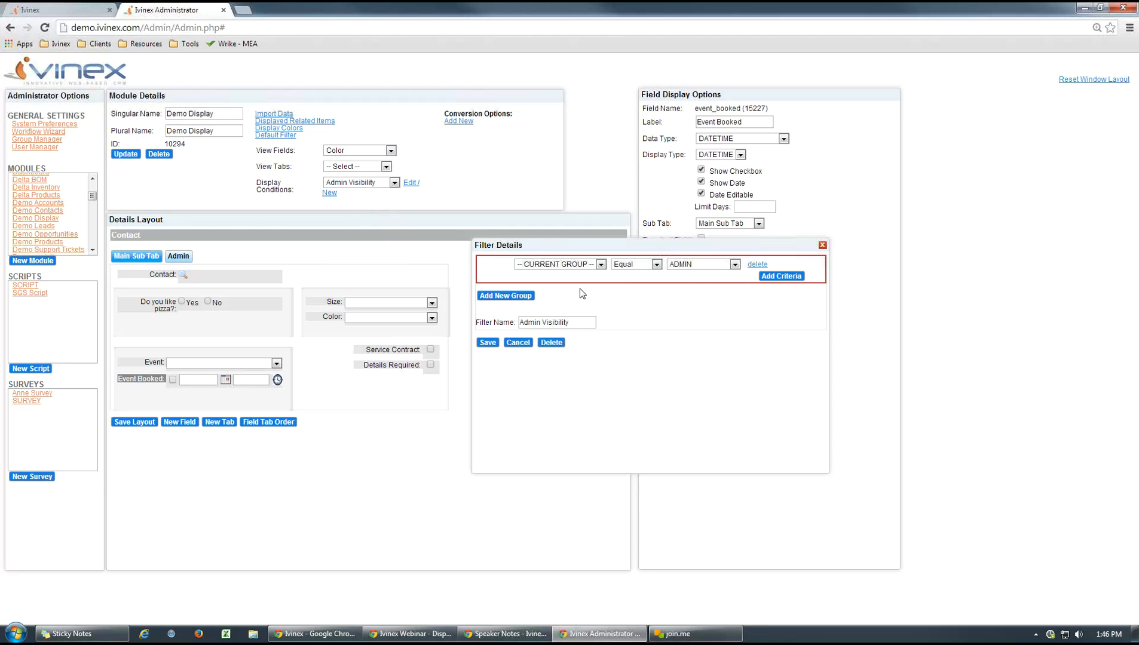
left_click(600, 264)
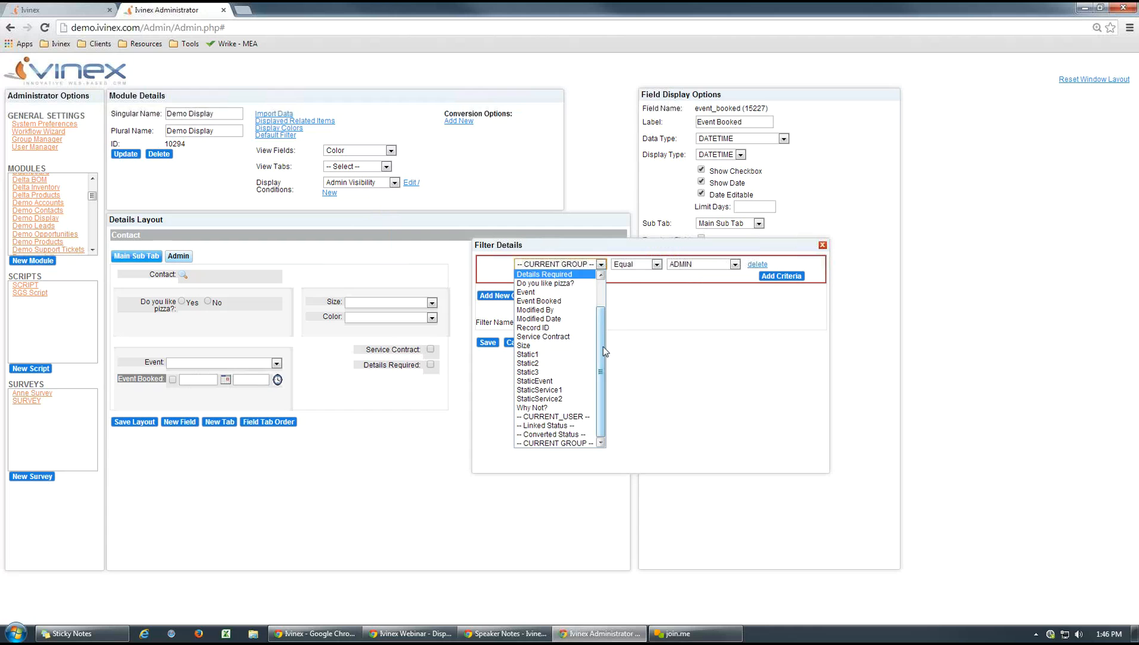
left_click_drag(604, 348, 602, 302)
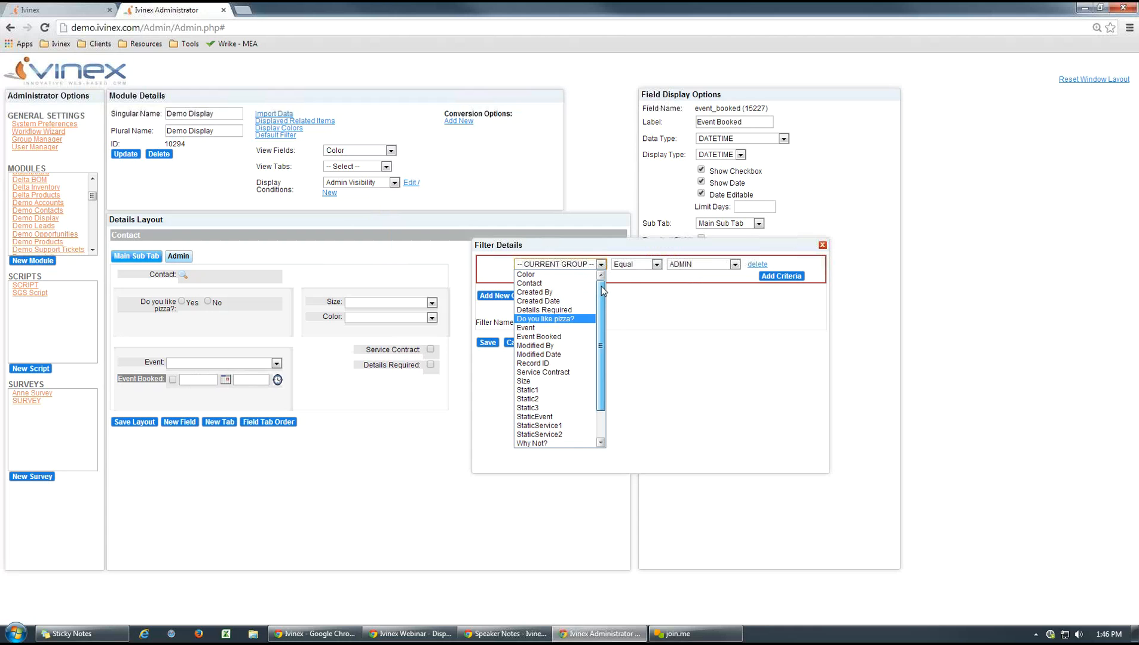
left_click_drag(601, 286, 606, 330)
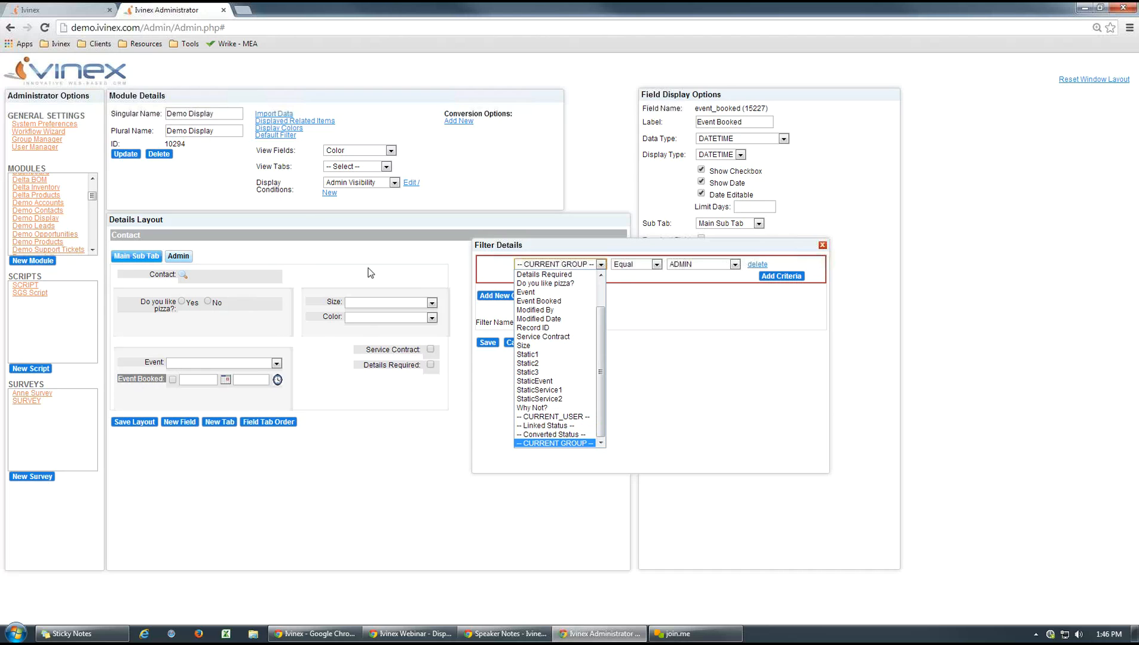
left_click(548, 443)
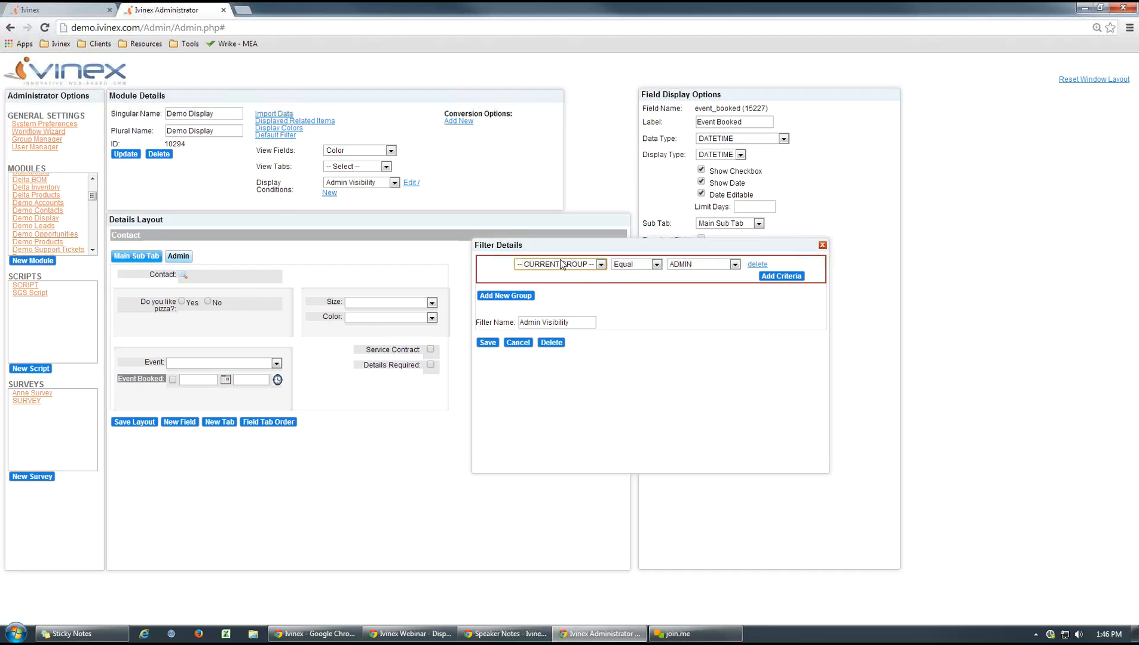
left_click(735, 265)
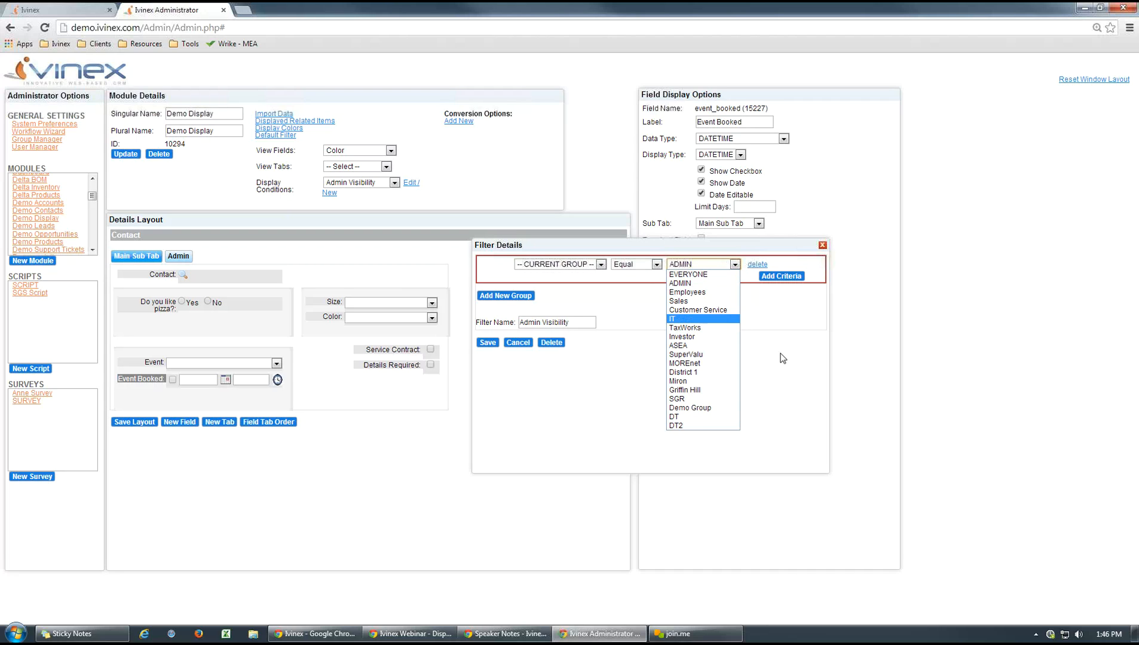
left_click(677, 268)
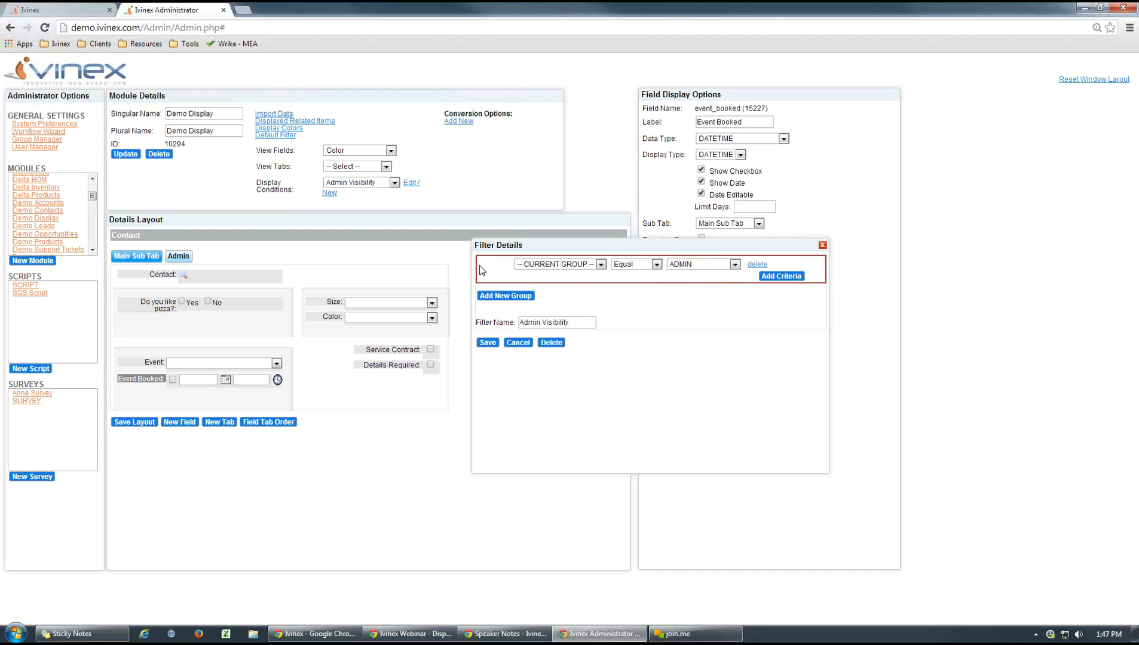
left_click(519, 344)
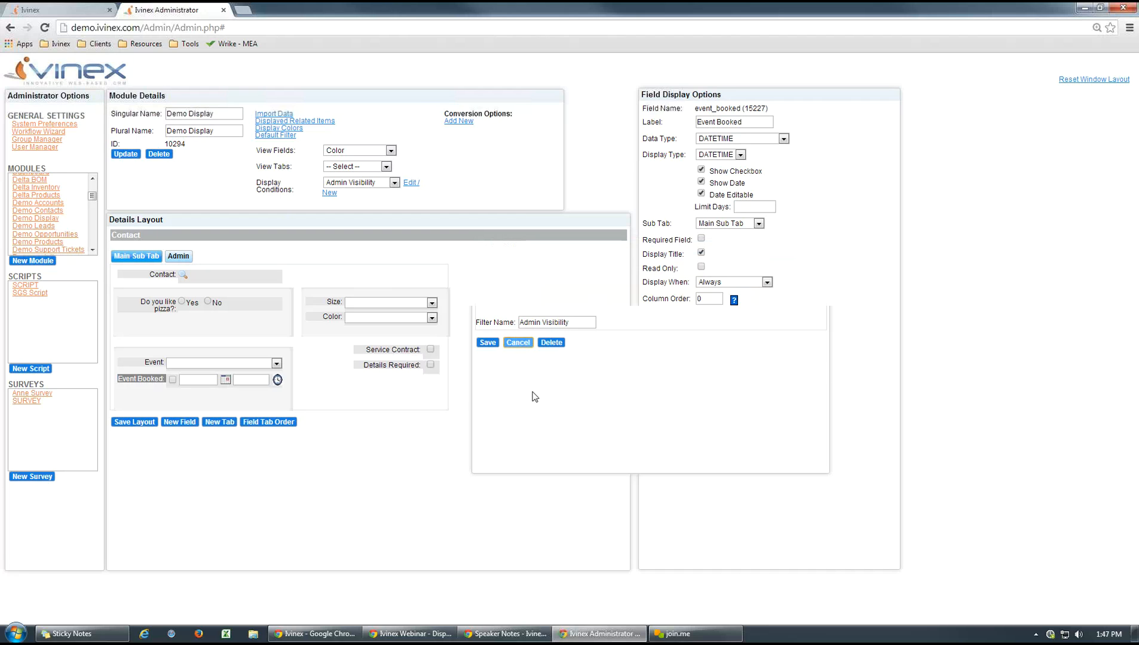
Set the Admin sub tab to display when the Admin Visibility condition is met, update it, and return to the Main Sub Tab.
left_click(178, 257)
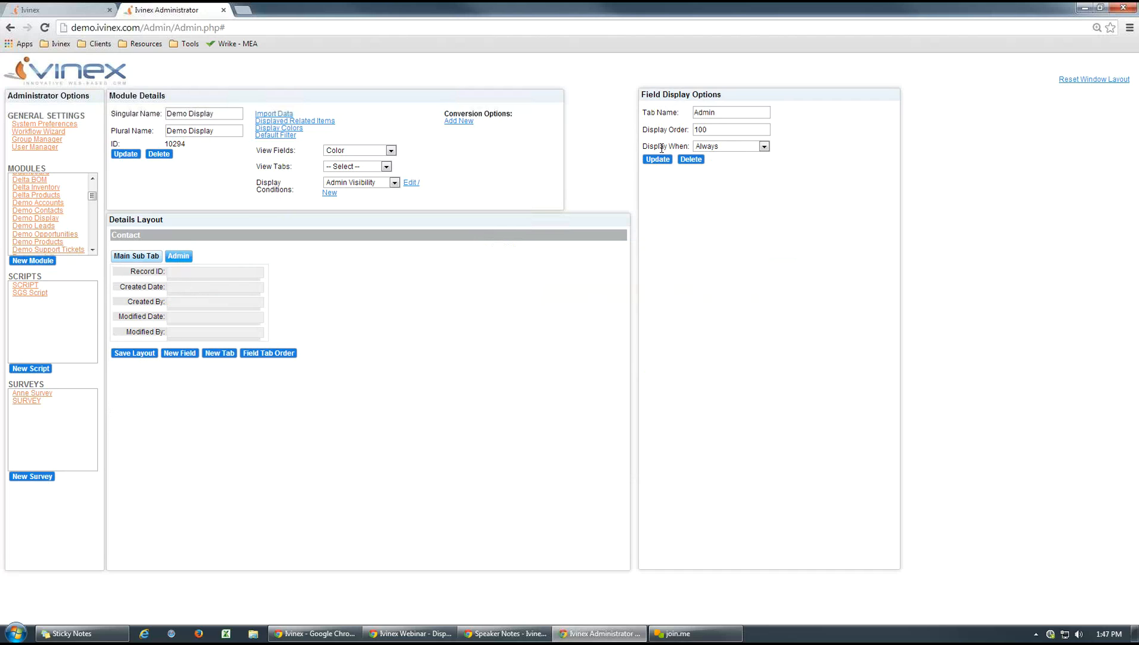
left_click(764, 147)
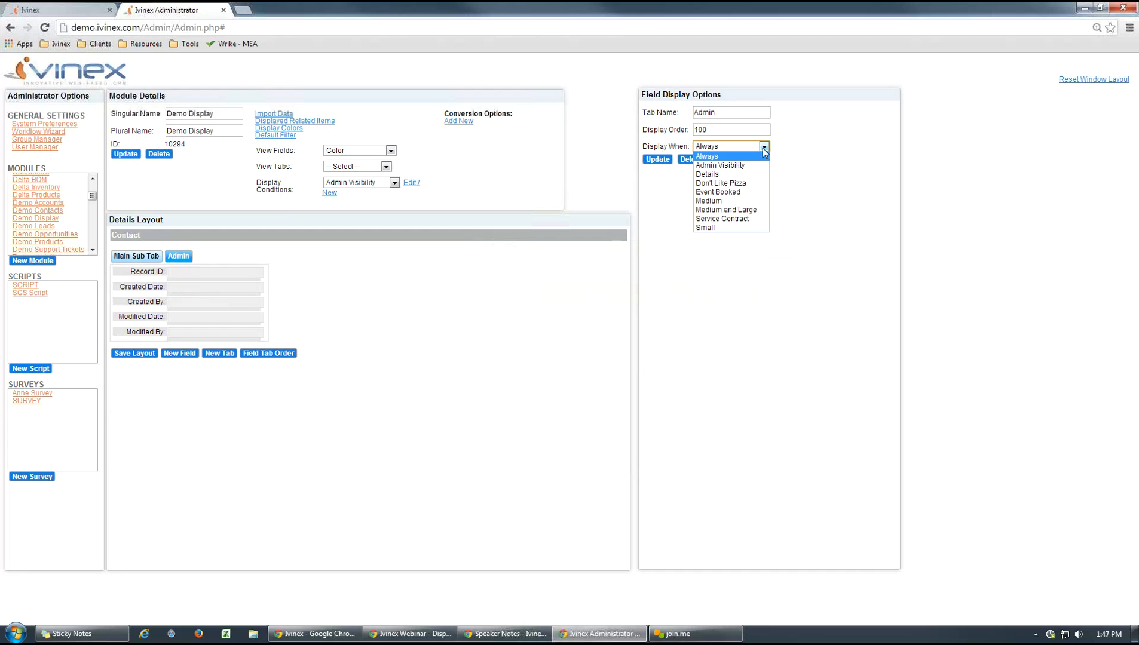
left_click(724, 165)
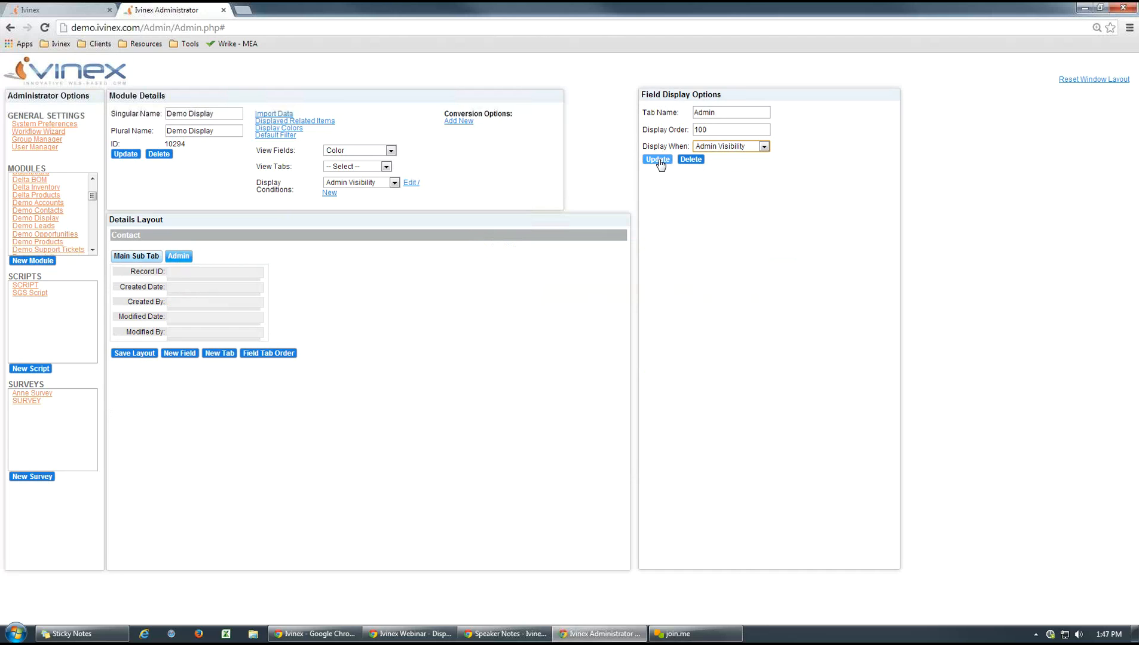
left_click(659, 161)
left_click(135, 258)
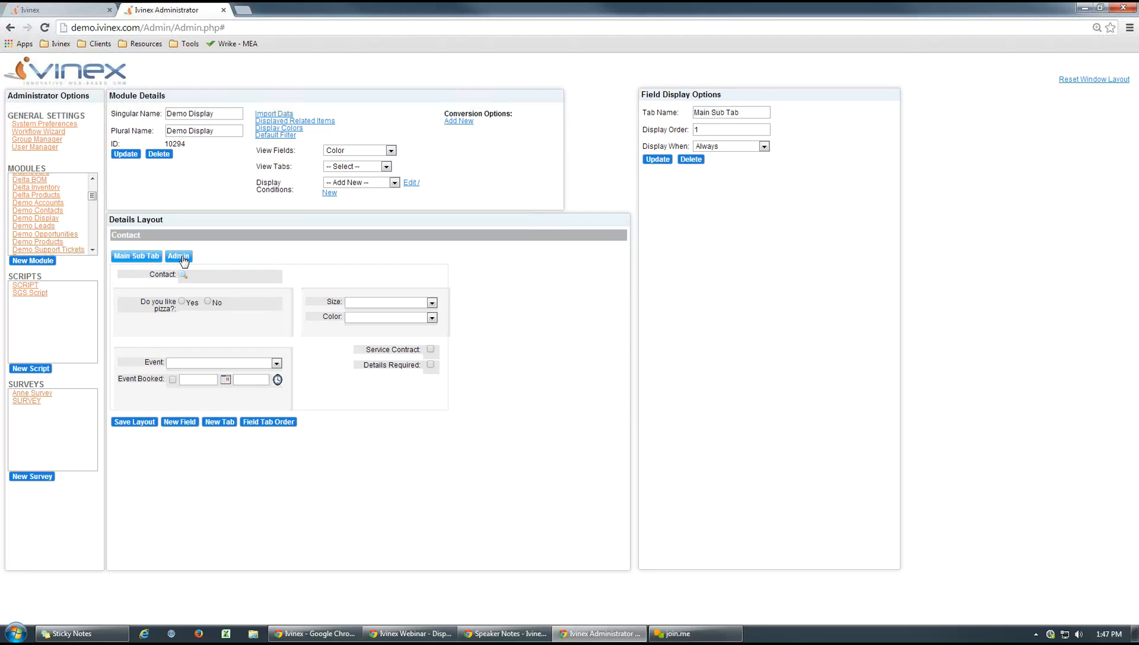
Test the Admin sub tab's visibility in the Demo Display record by reopening the record and switching between Admin and Main Sub Tab.
left_click(60, 10)
left_click(153, 169)
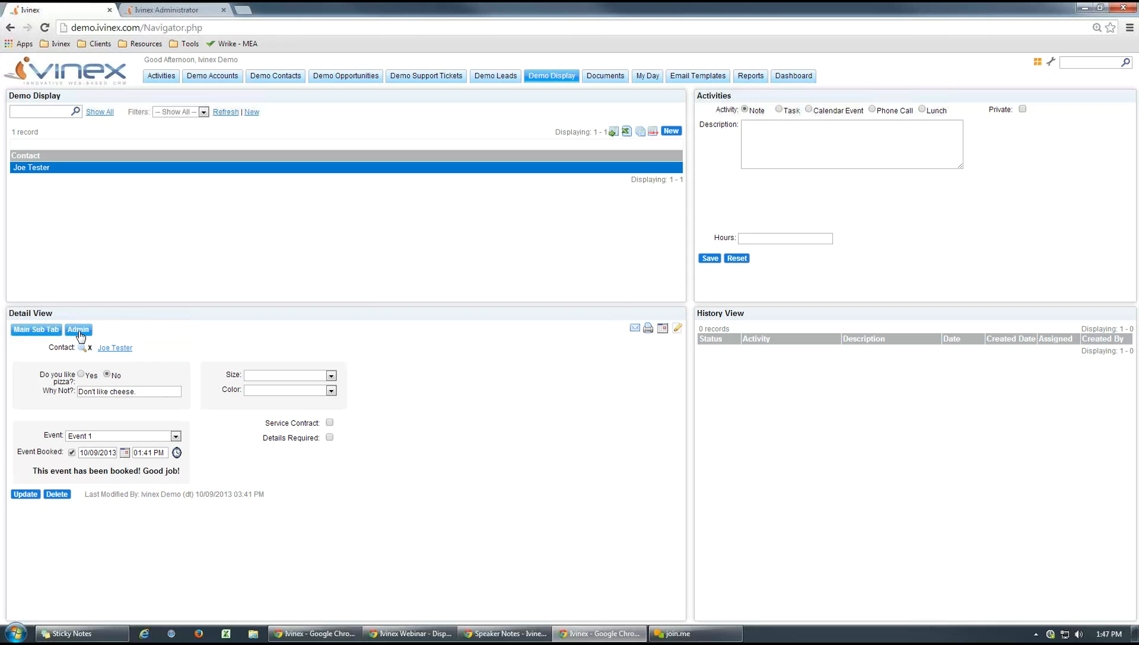
left_click(81, 333)
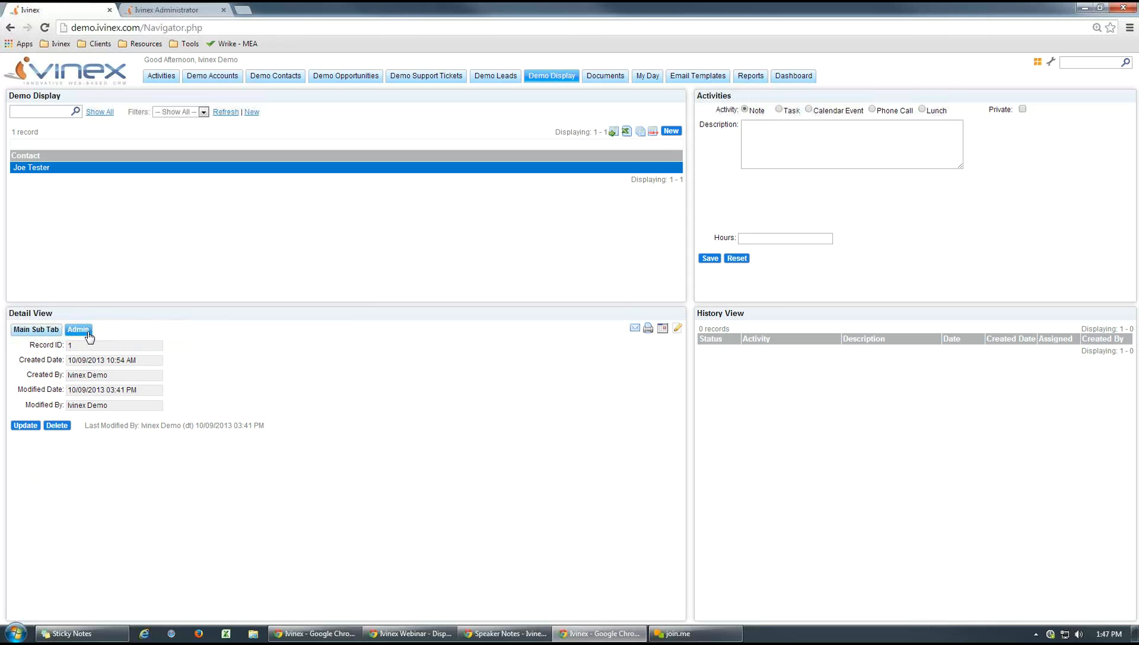
left_click(46, 336)
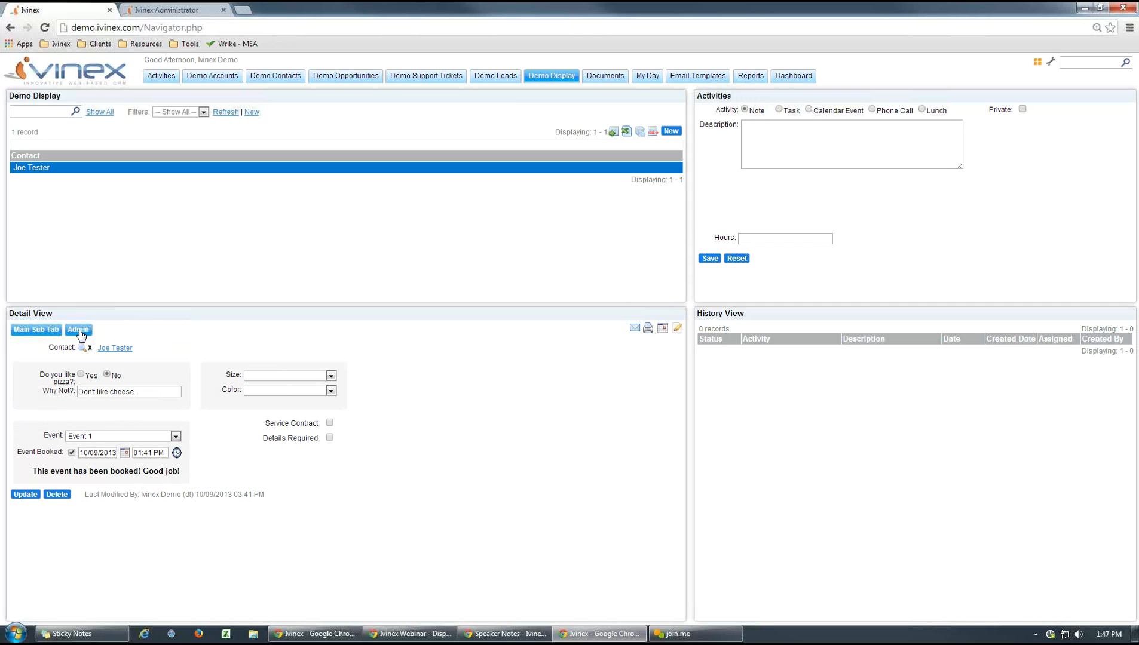
left_click(78, 330)
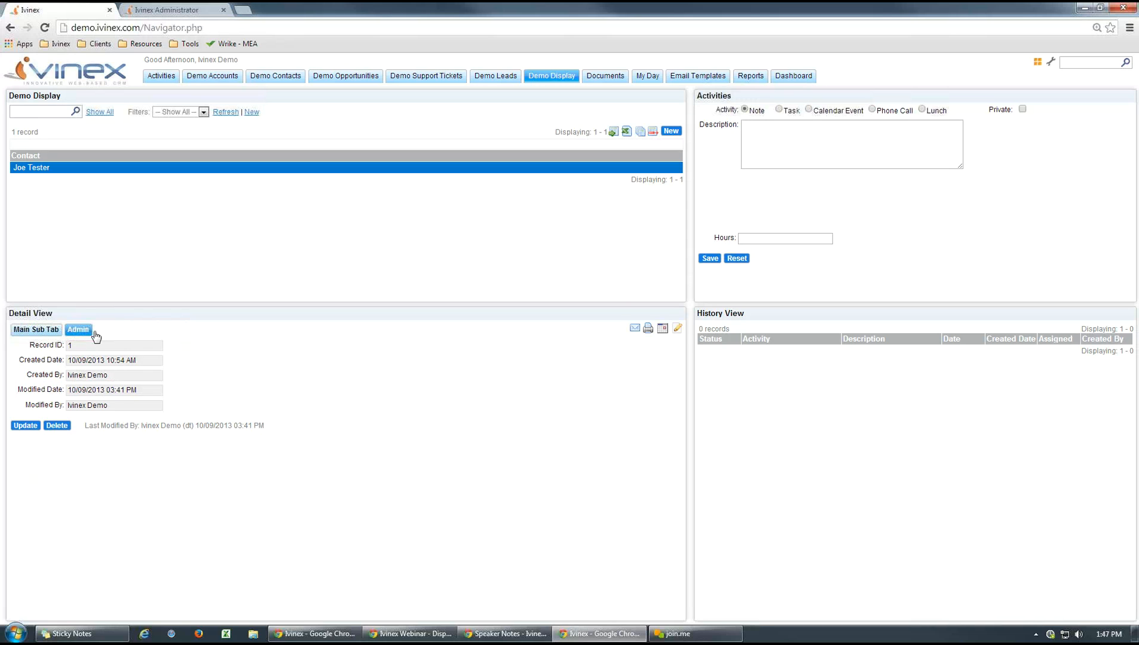
left_click(54, 333)
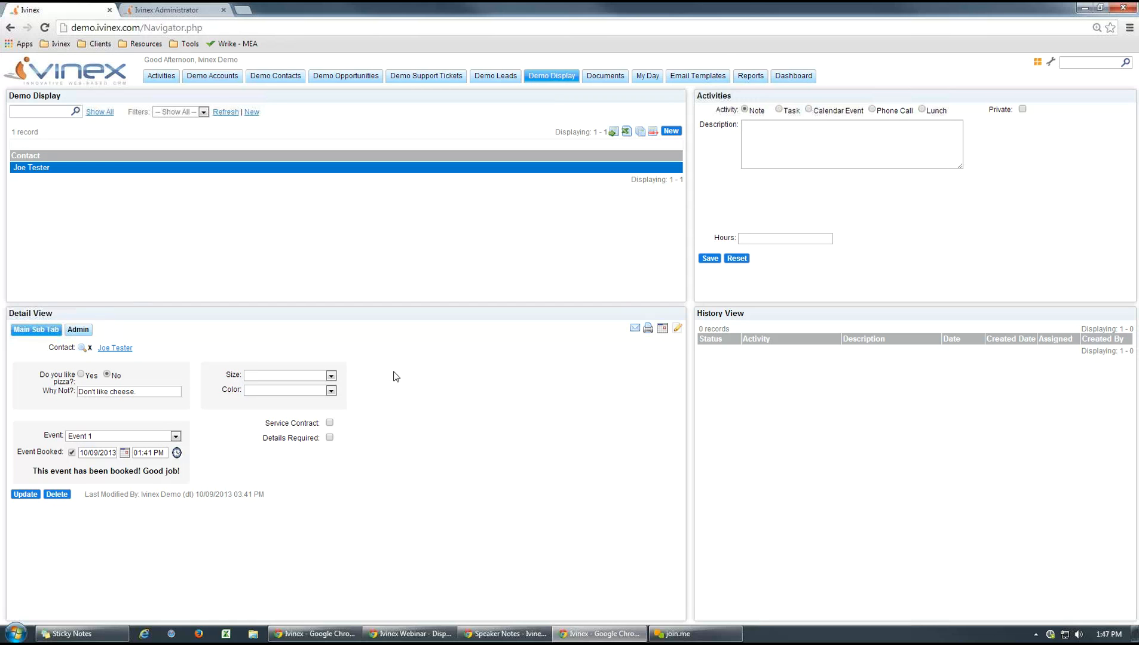
Back in the Administrator, examine the Size and Color fields' display options and the choices in both dropdowns.
left_click(197, 11)
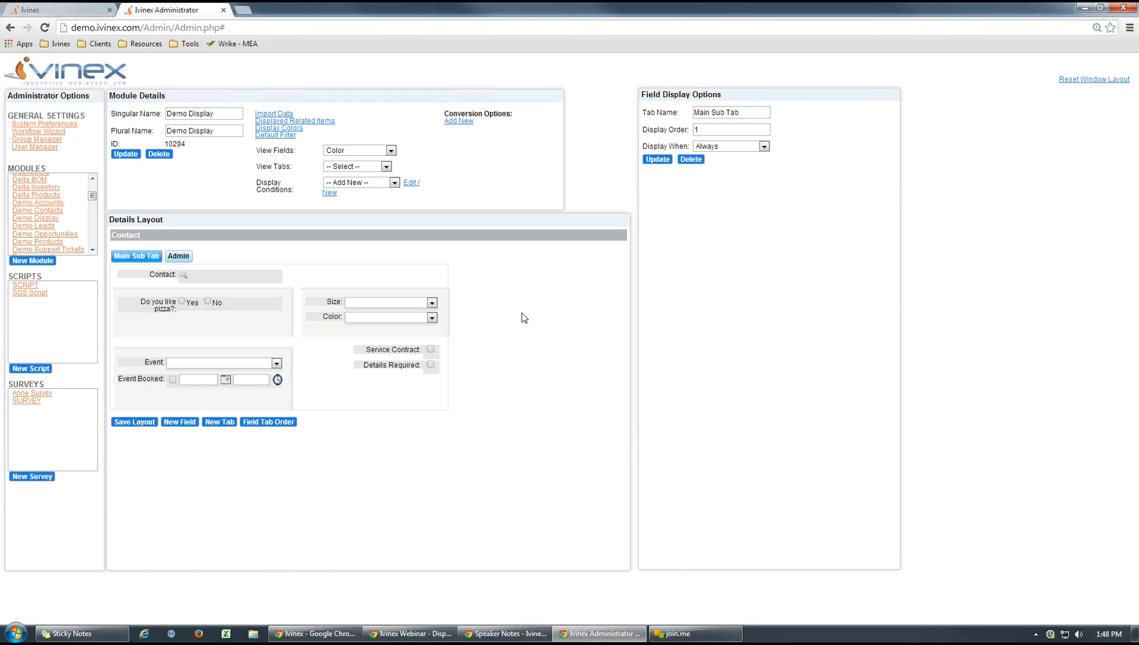
left_click(332, 301)
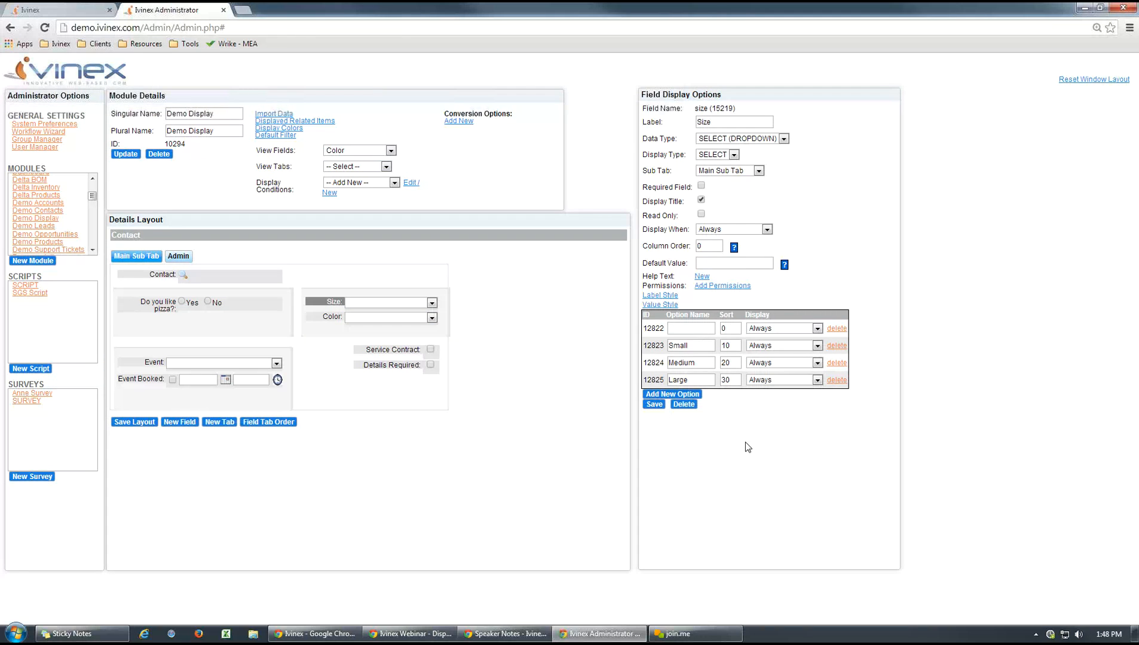
left_click(323, 316)
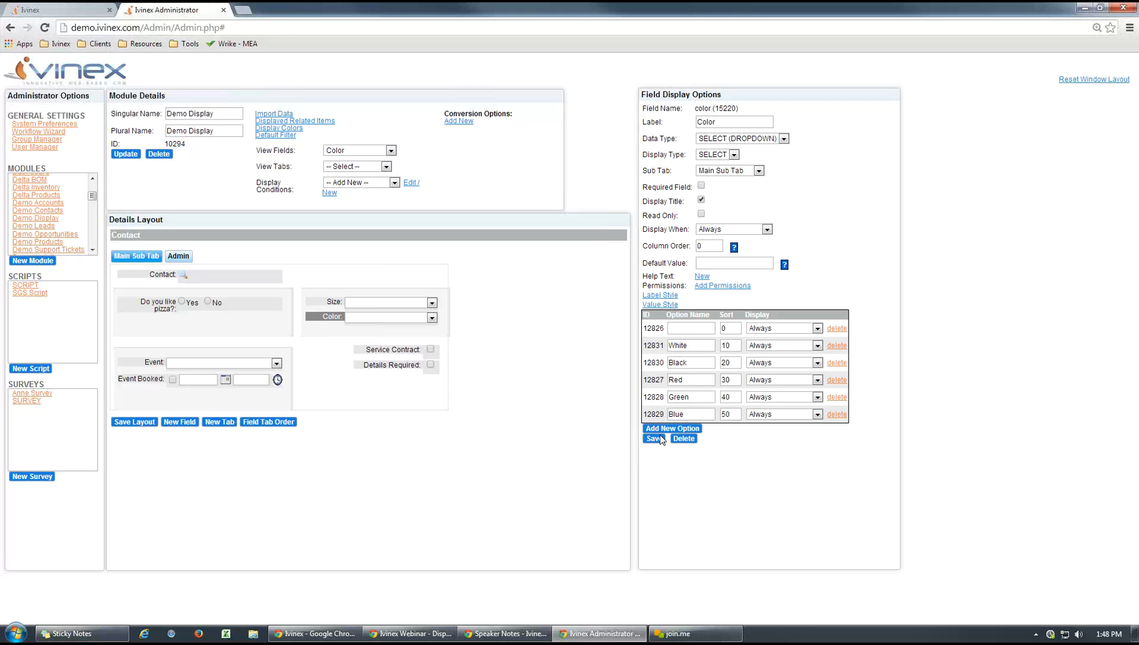
left_click(331, 301)
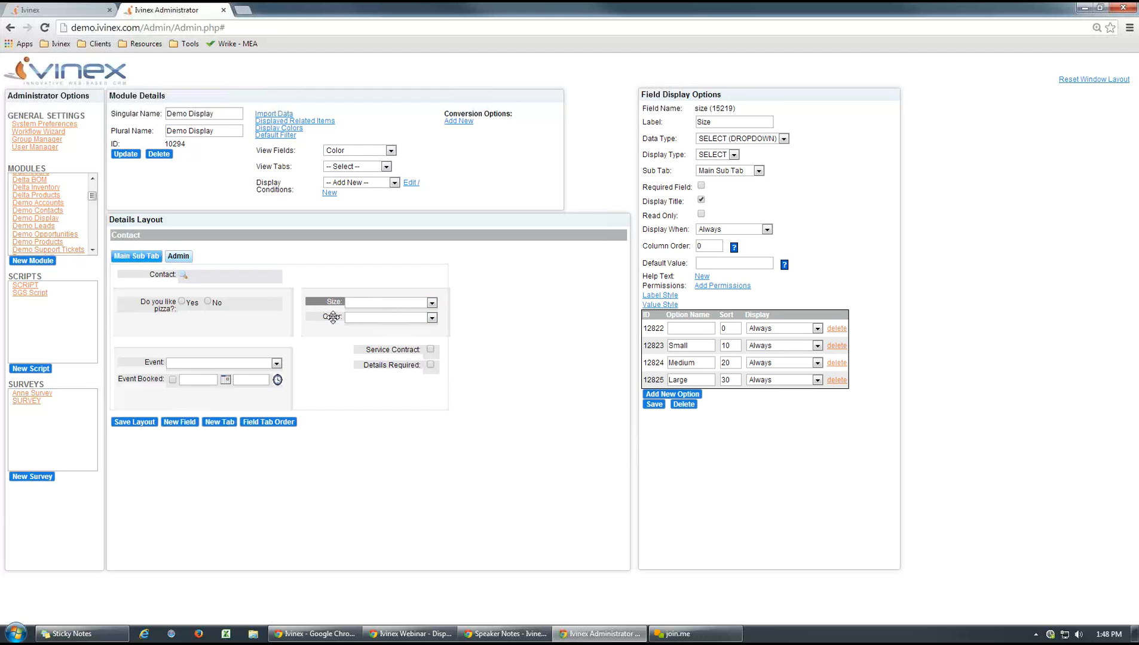
left_click(431, 318)
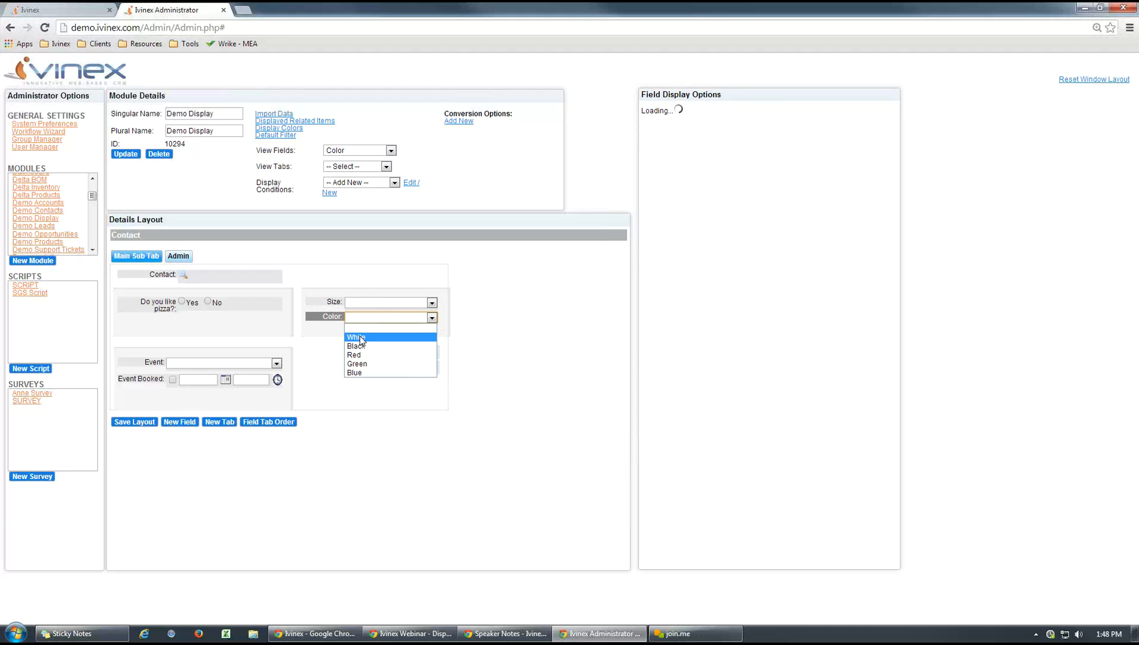
left_click(530, 364)
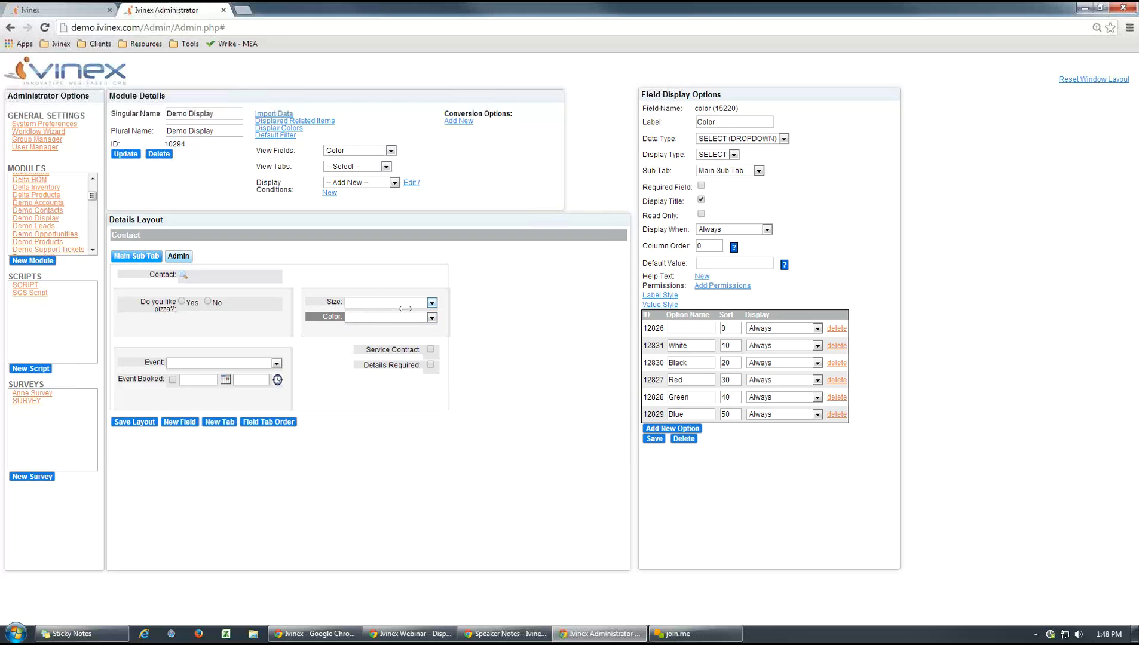
left_click(430, 320)
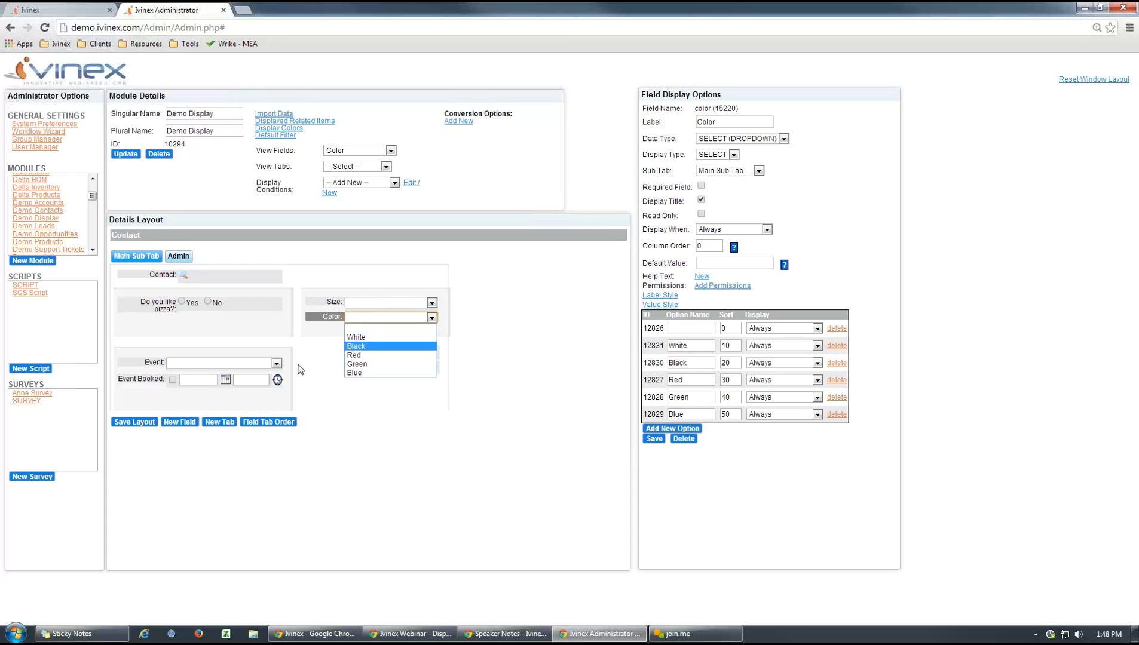
left_click(431, 304)
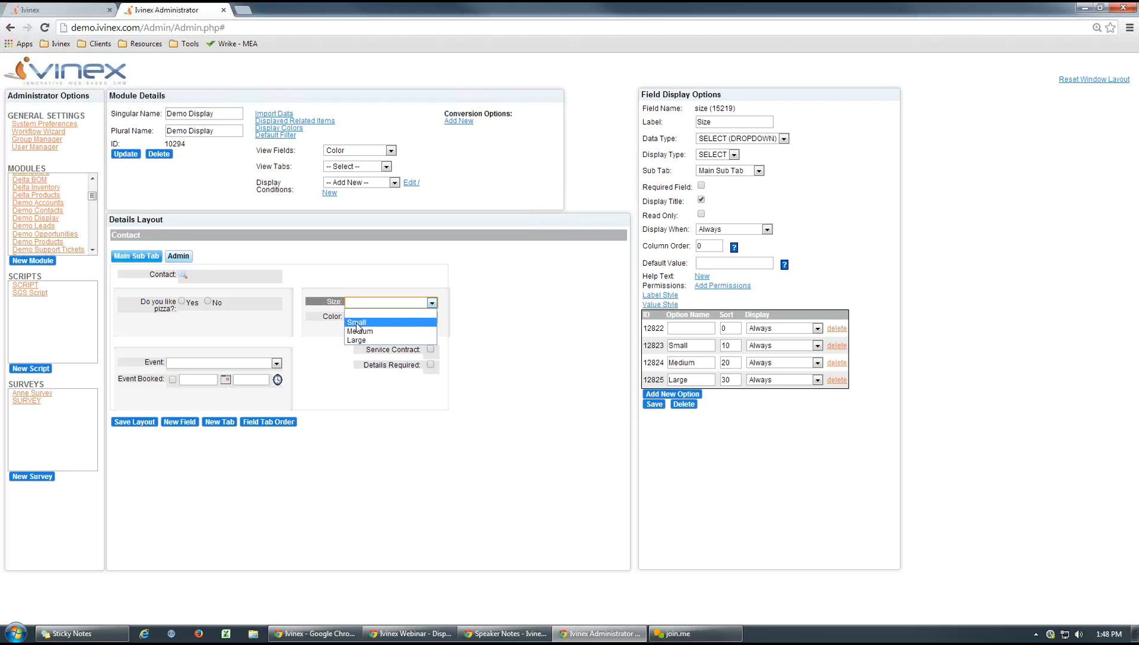
left_click(342, 323)
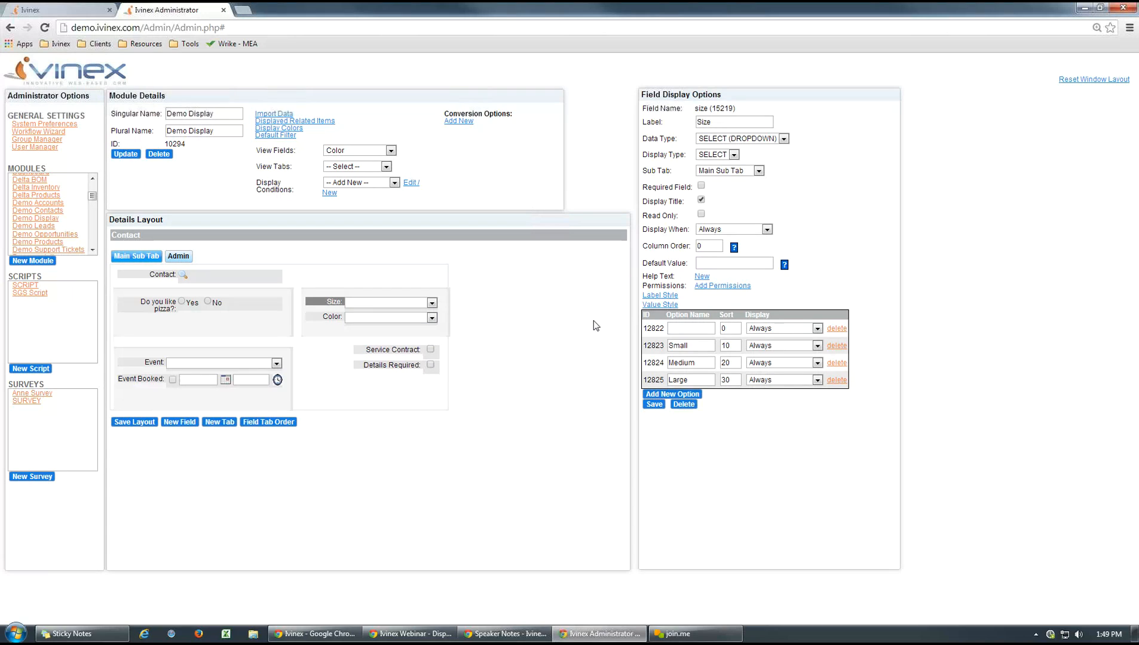
Open the Small display condition to review its criterion, and close it without changes.
left_click(394, 183)
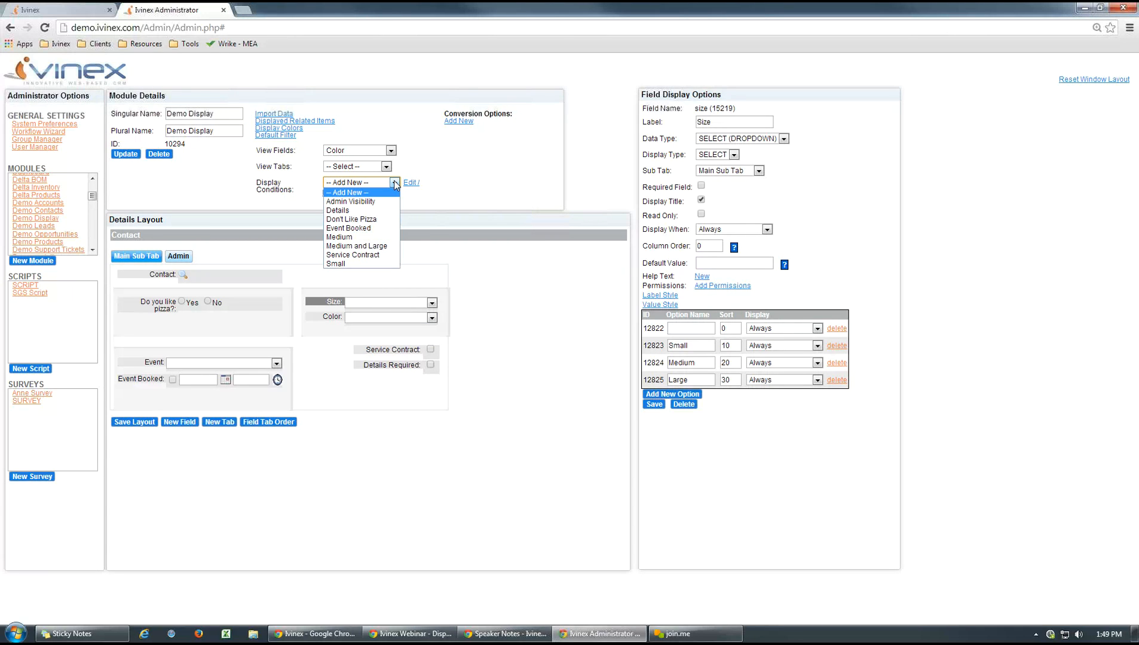
left_click(338, 265)
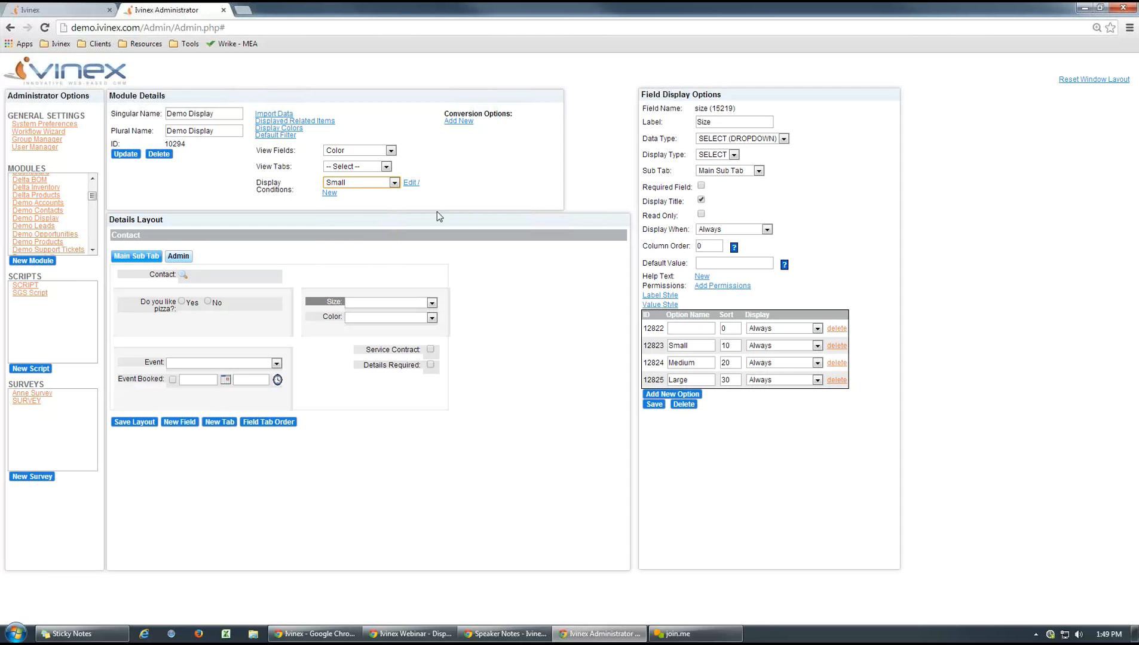
left_click(411, 183)
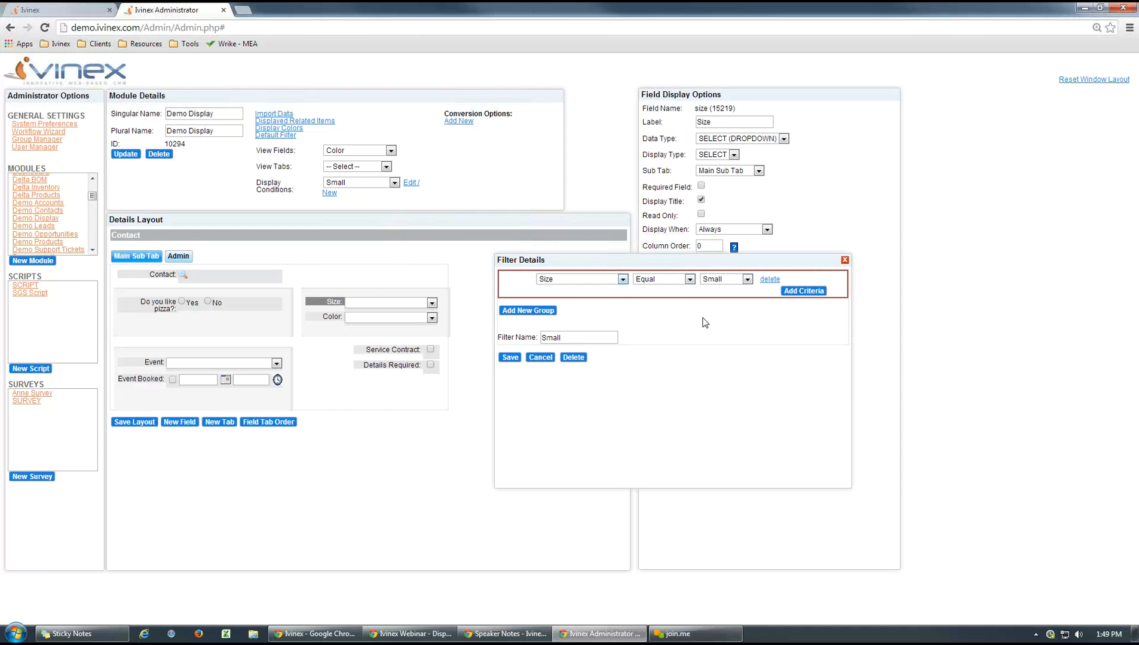
left_click(539, 358)
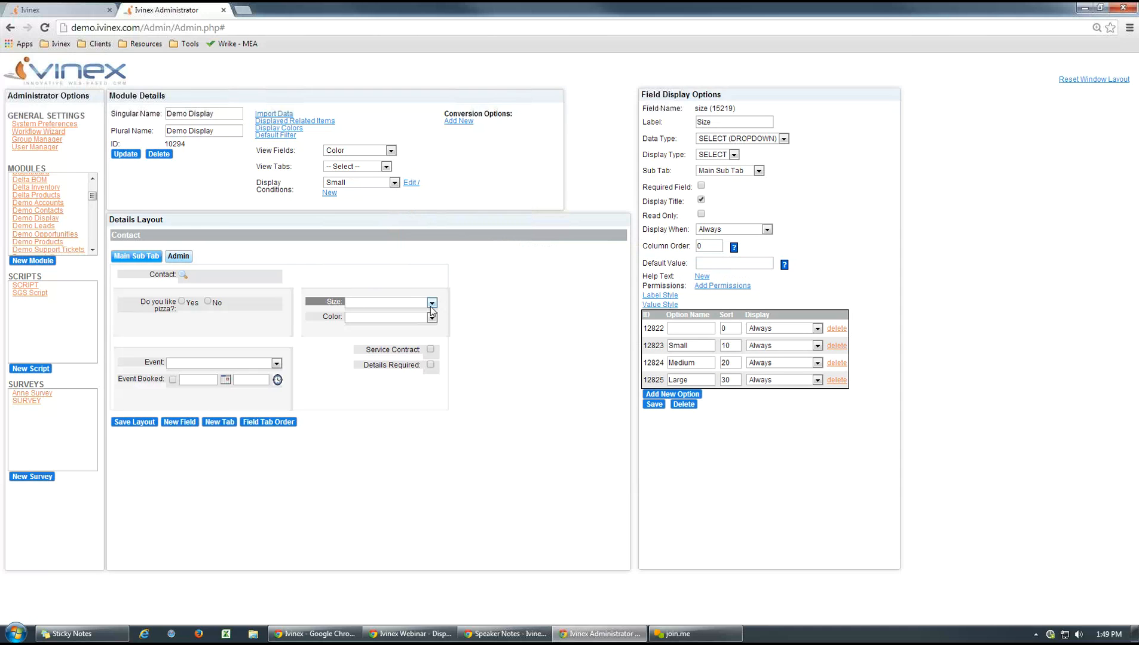
Open the Medium display condition to review its criterion, and close it without changes.
left_click(393, 183)
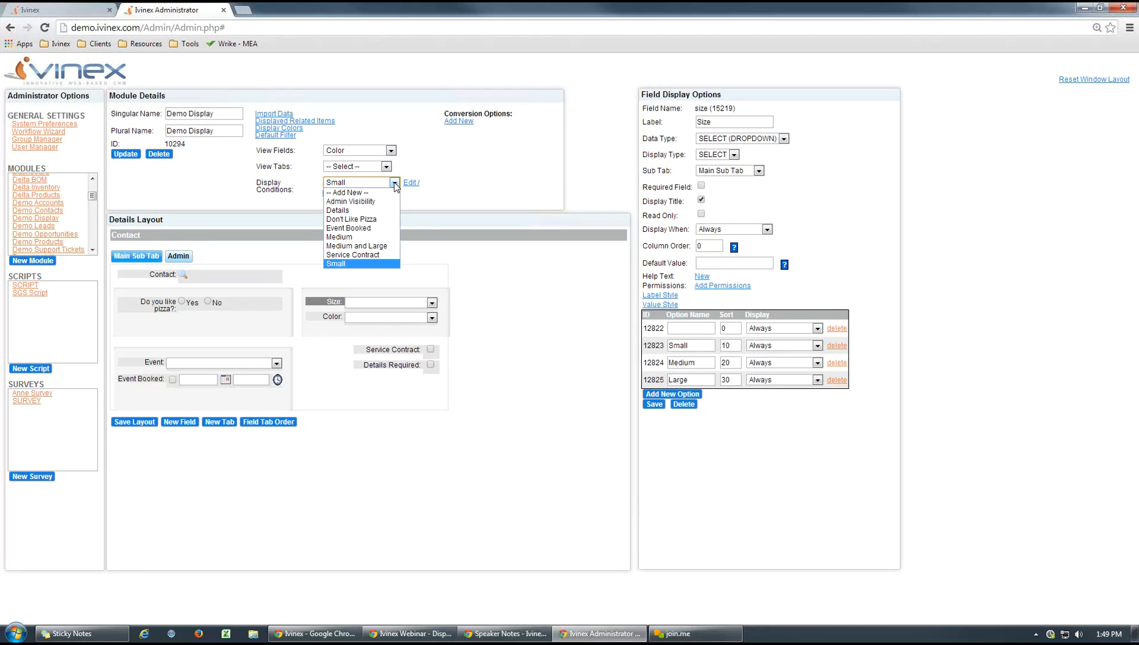
left_click(345, 237)
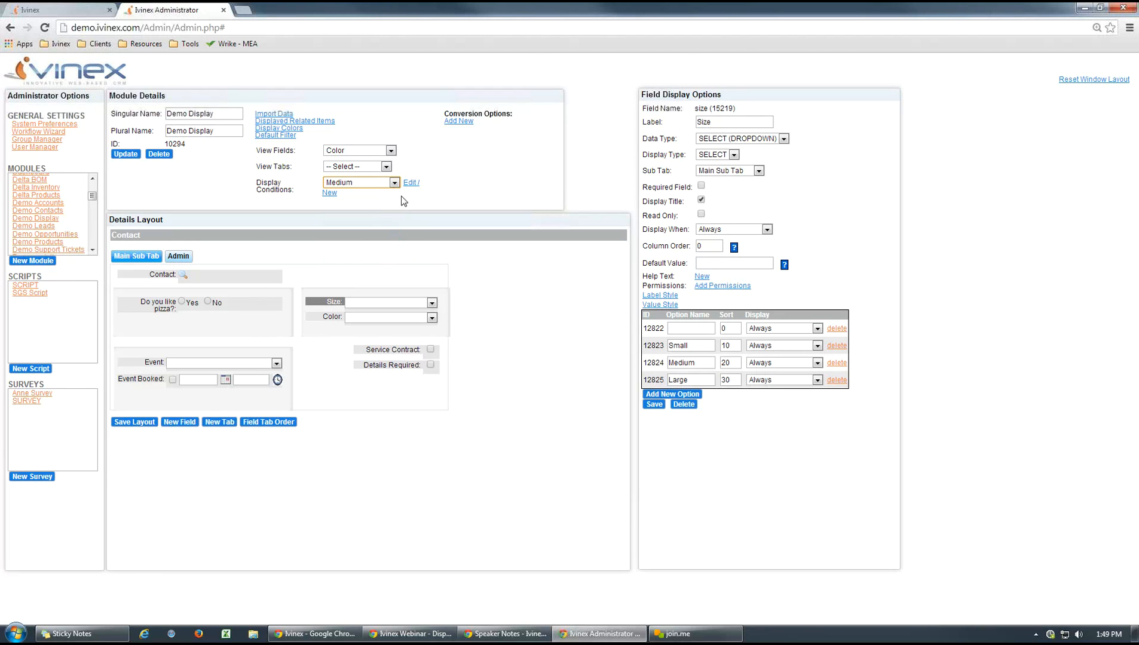
left_click(411, 184)
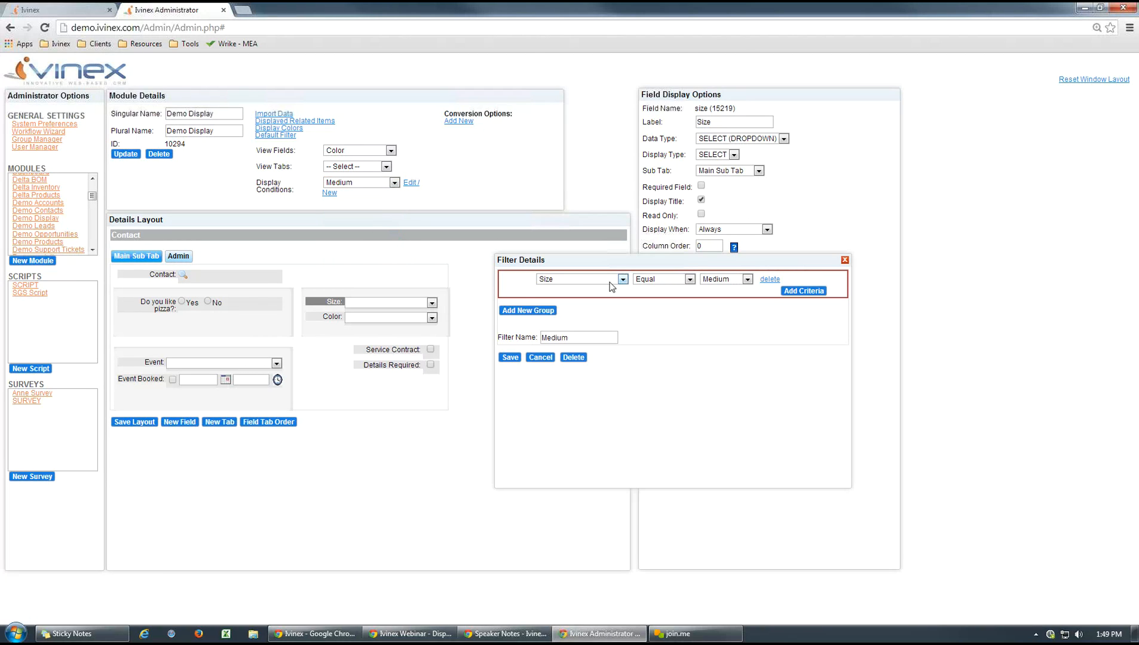
left_click(541, 357)
Open the Medium and Large display condition to review its criteria, and close it without changes.
left_click(394, 183)
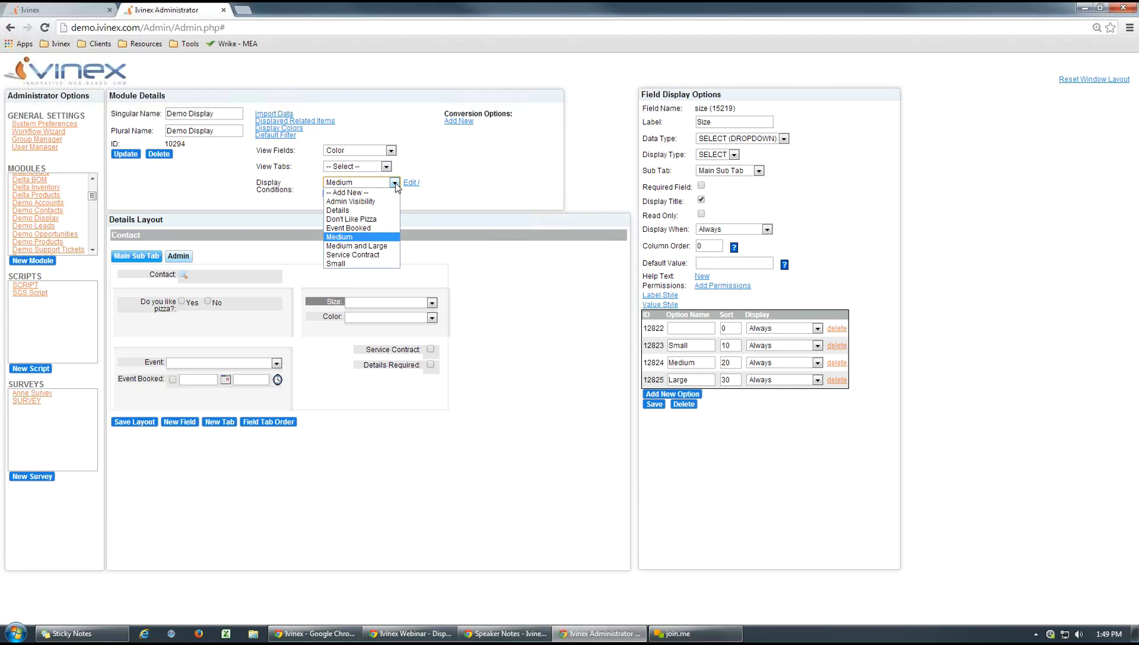
left_click(369, 248)
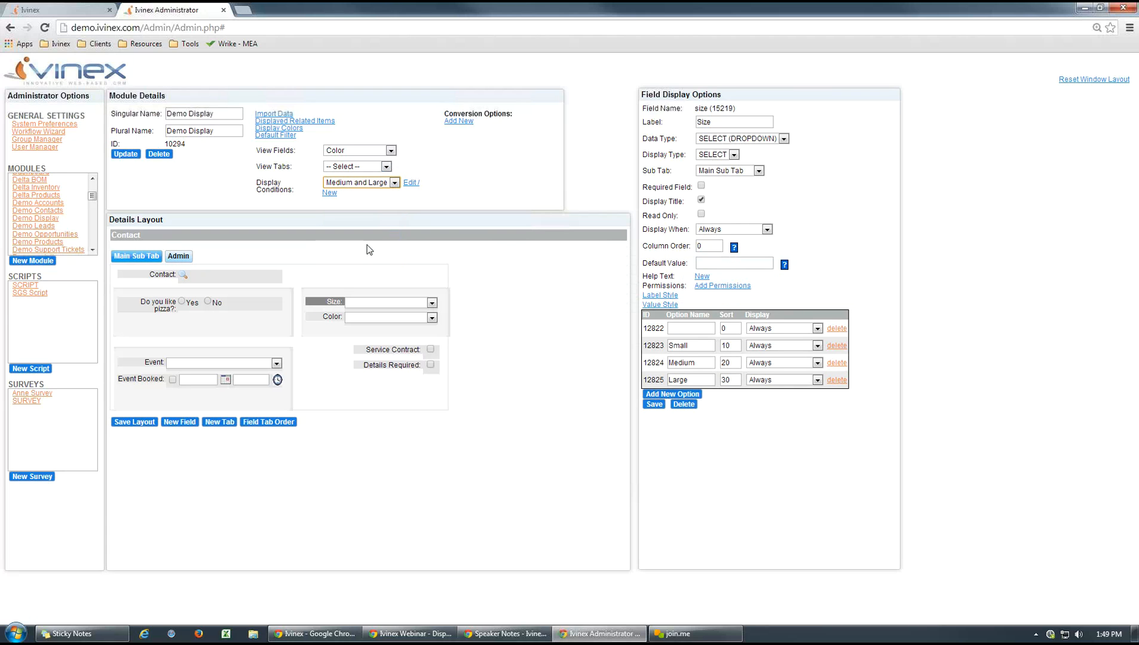
left_click(411, 183)
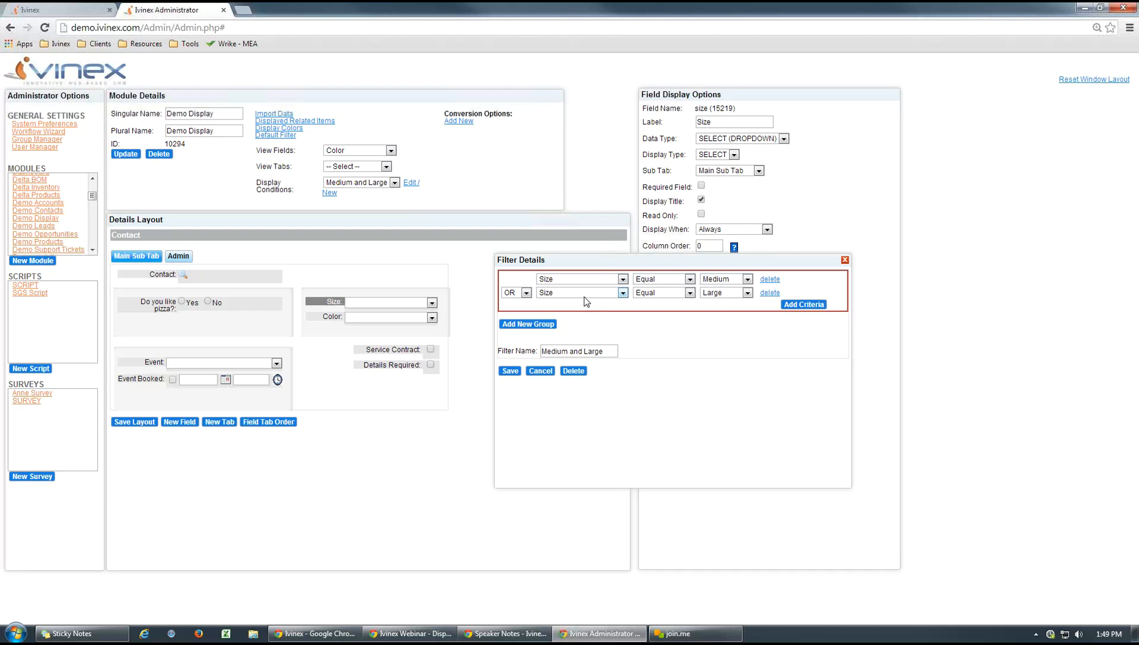
left_click(540, 372)
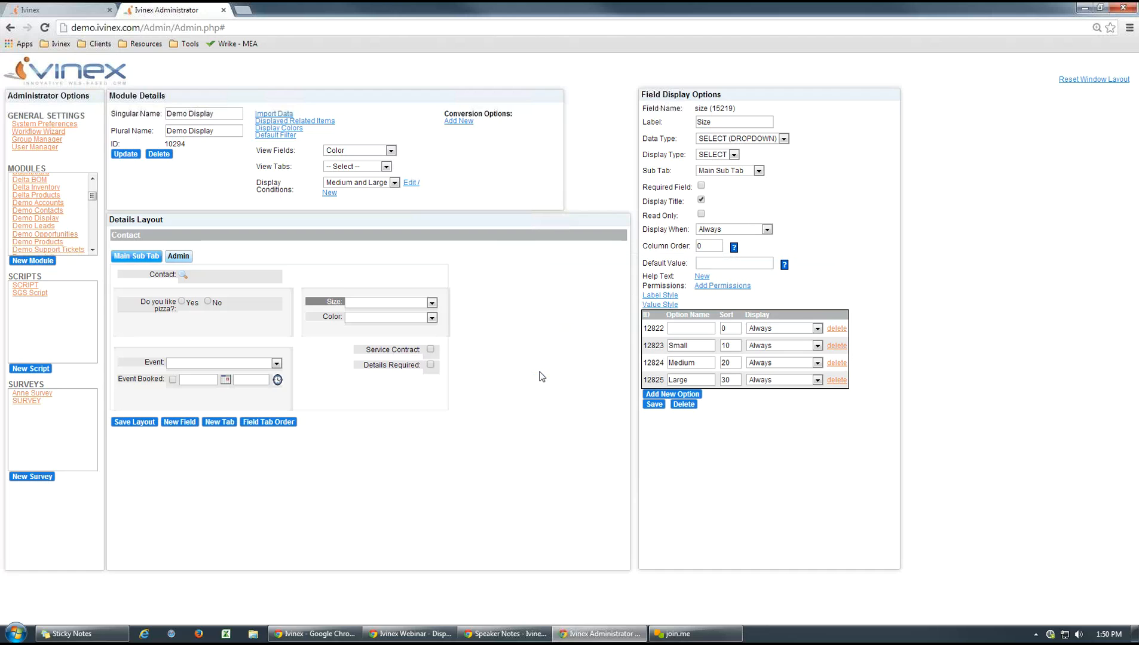
In the Color field's options, set White to display on Medium and Large, and Black and Red on Small, keeping the field's Display When at Always.
left_click(328, 317)
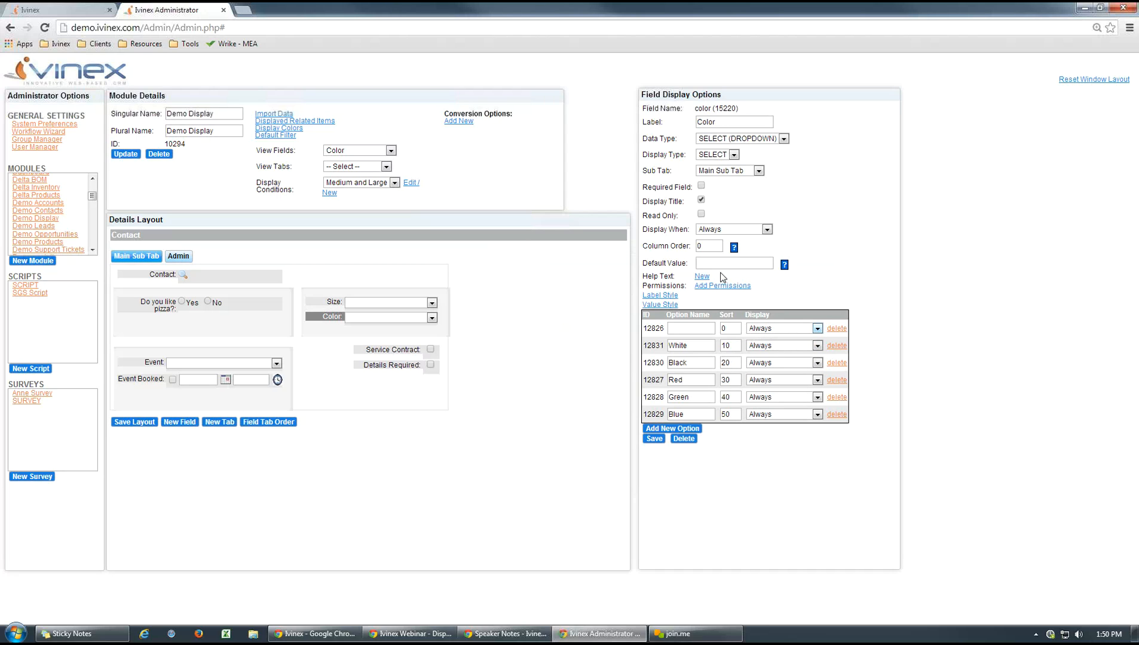
left_click(766, 229)
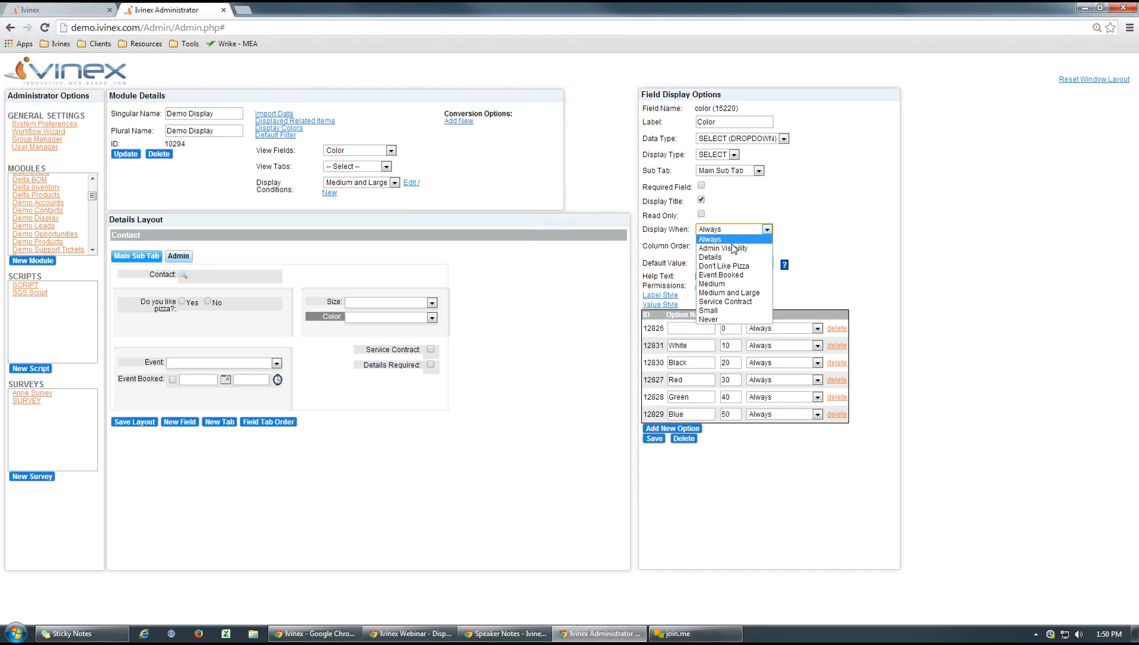
left_click(826, 235)
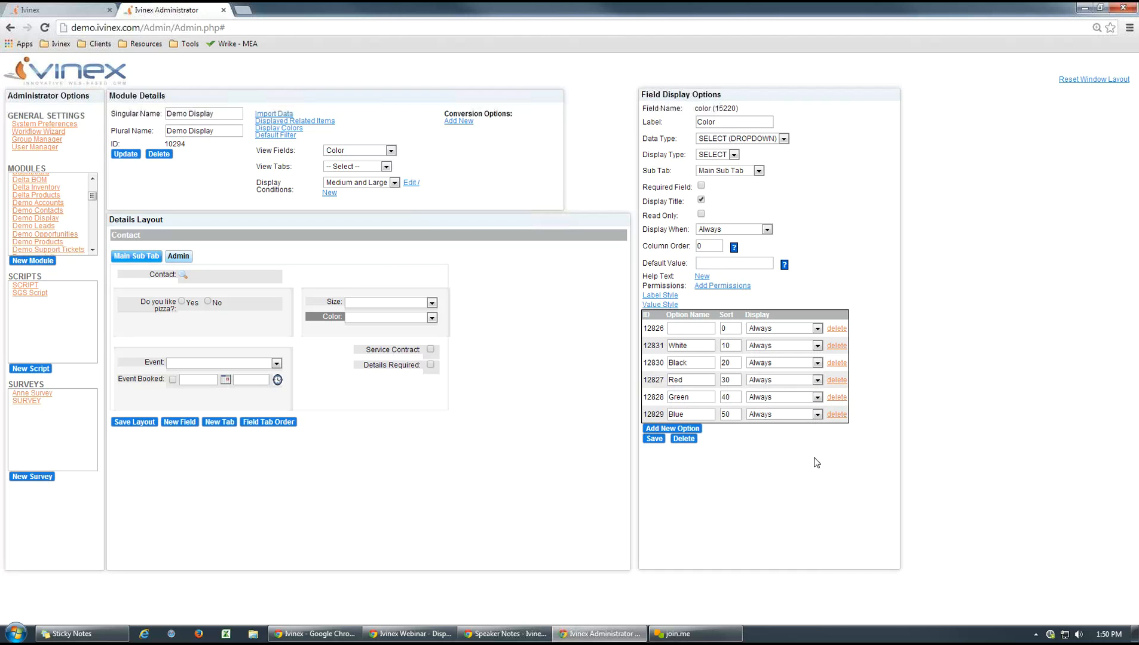
left_click(817, 346)
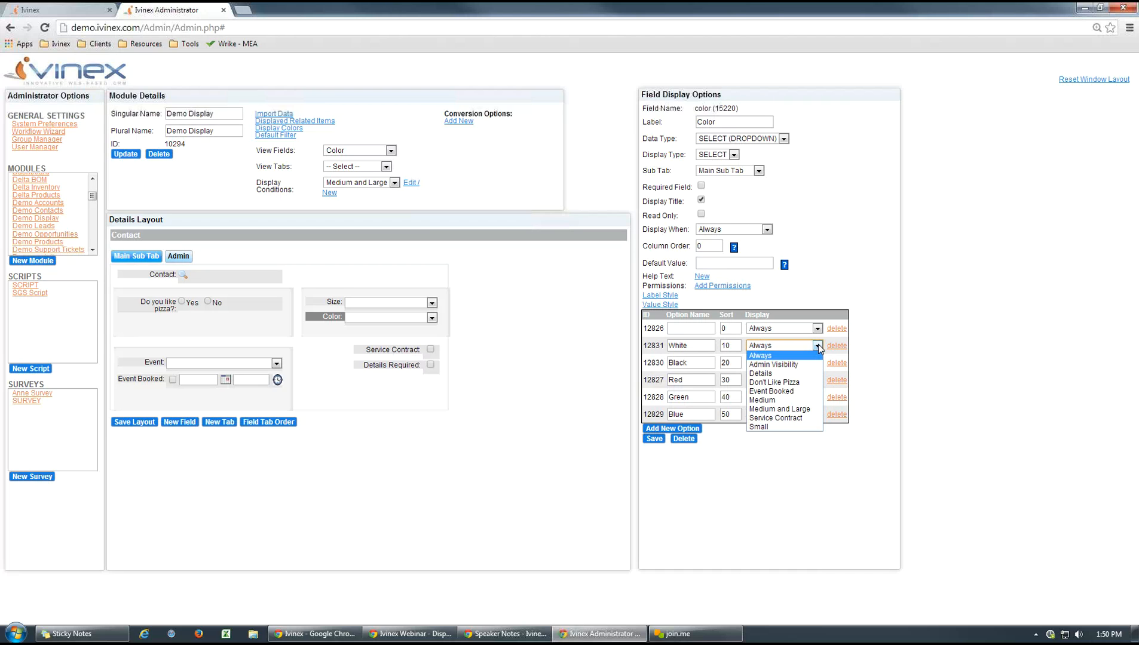
left_click(767, 409)
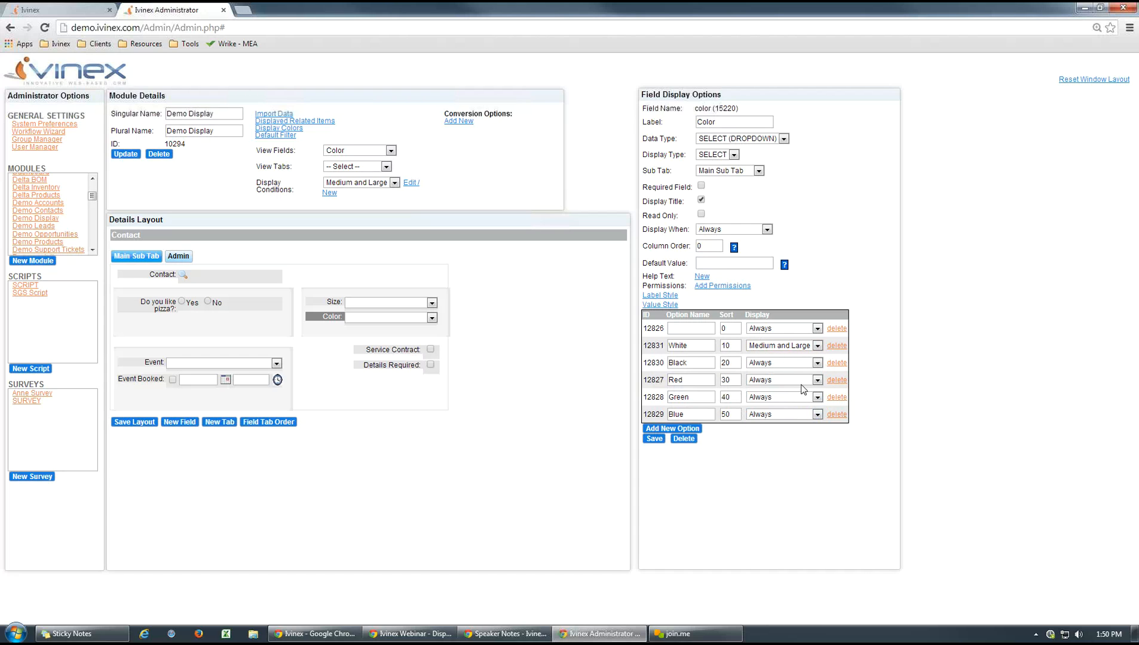
left_click(817, 363)
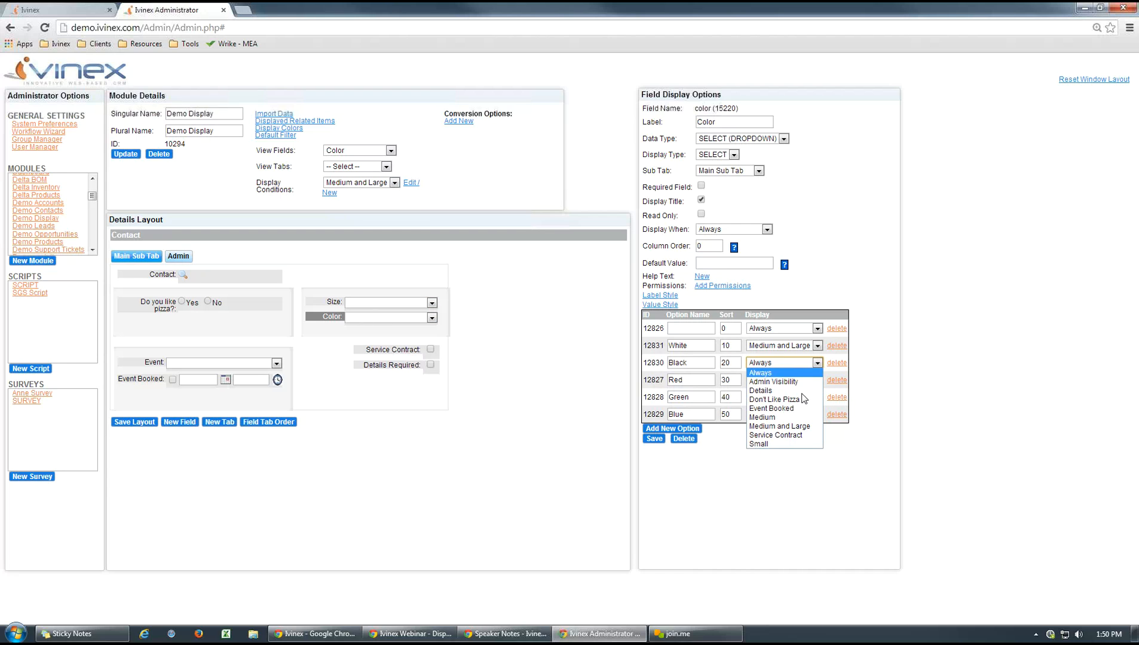
left_click(765, 444)
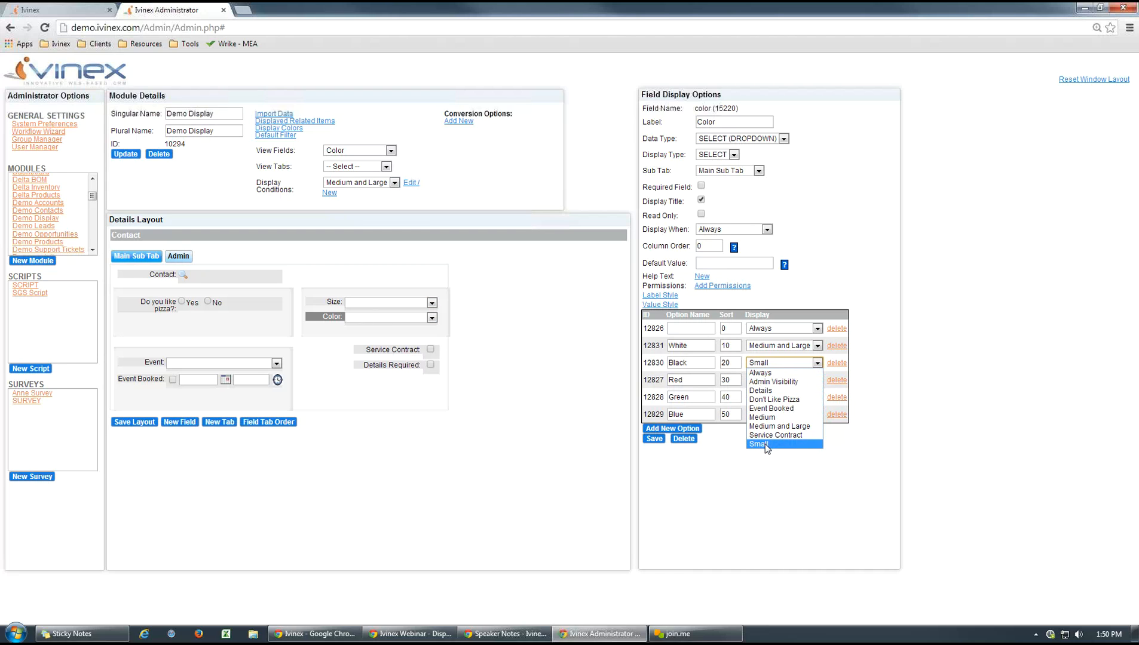
left_click(816, 380)
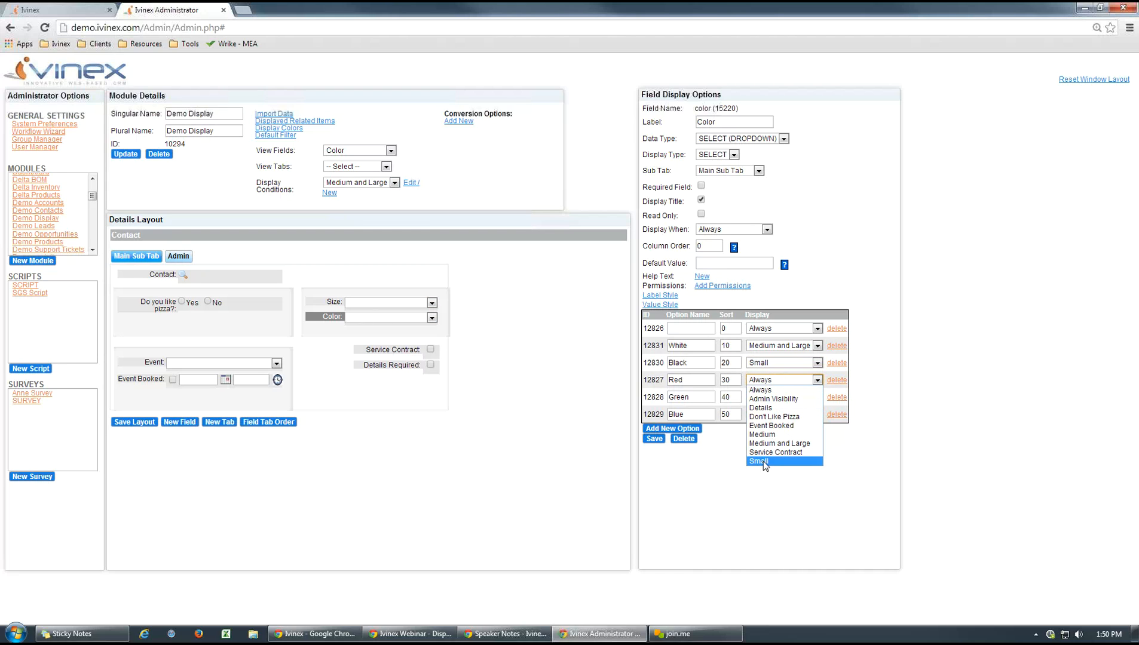
left_click(767, 461)
Set Green to display on Medium and Large and Blue on Medium, save the Color field, and check its dropdown choices.
left_click(817, 398)
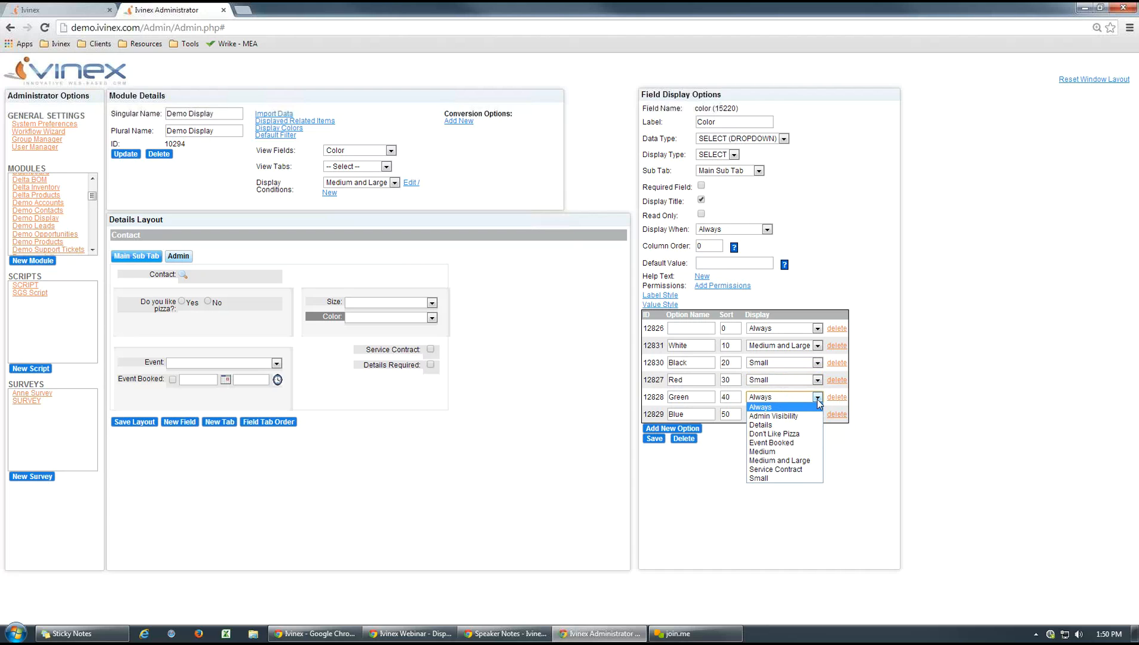
left_click(788, 461)
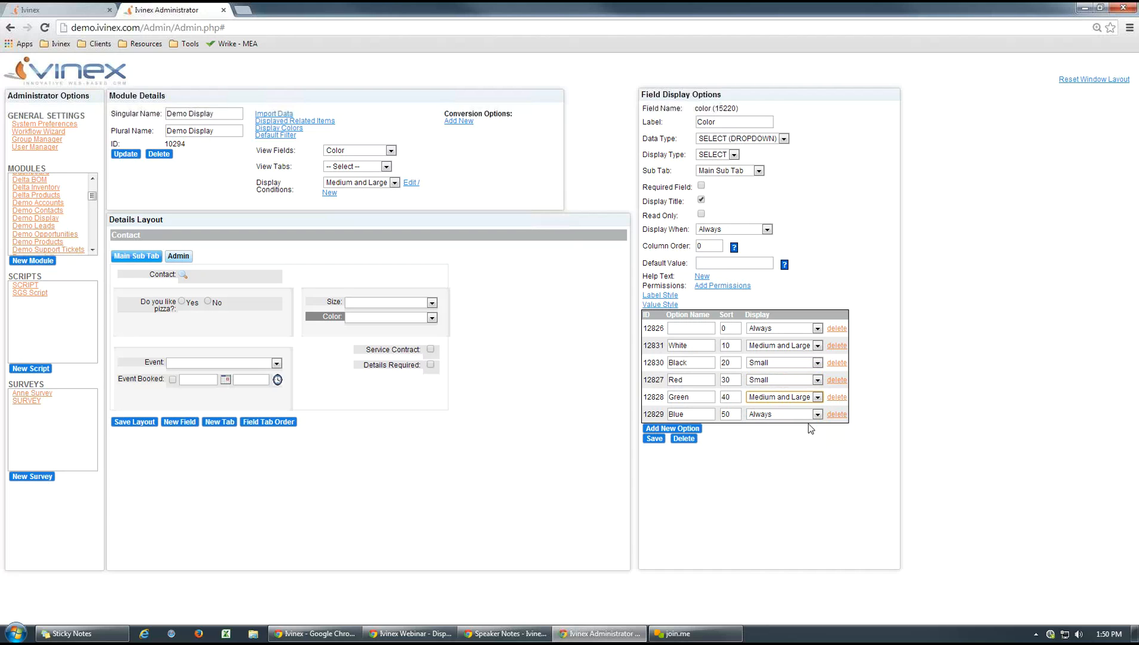
left_click(817, 414)
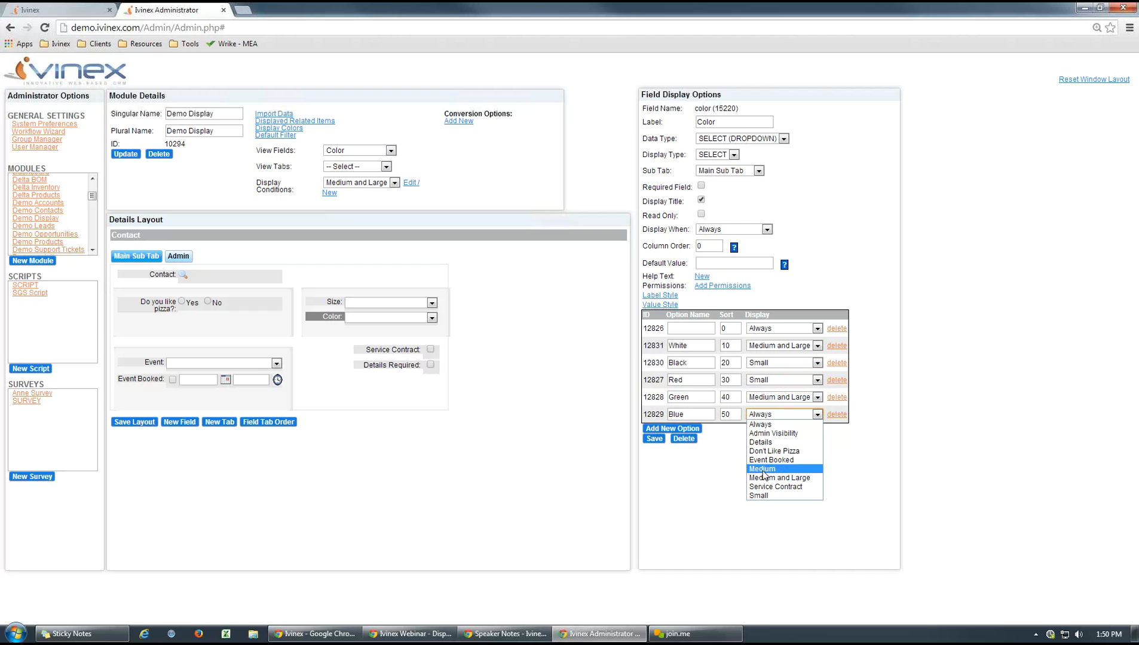
left_click(786, 476)
left_click(788, 476)
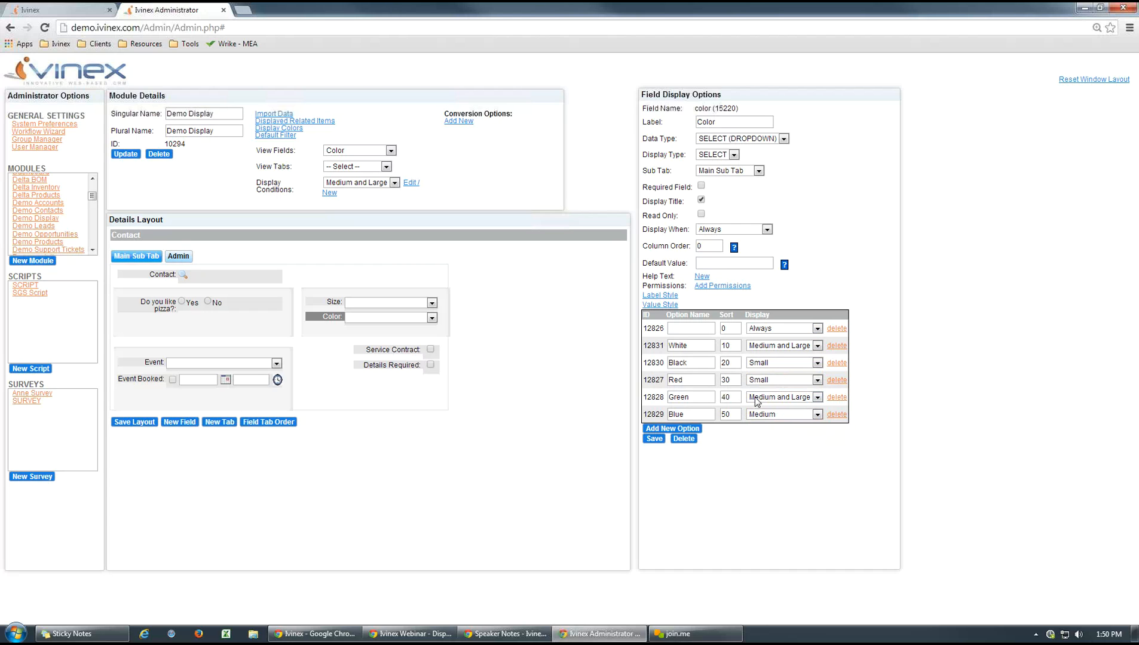
left_click(654, 439)
left_click(431, 318)
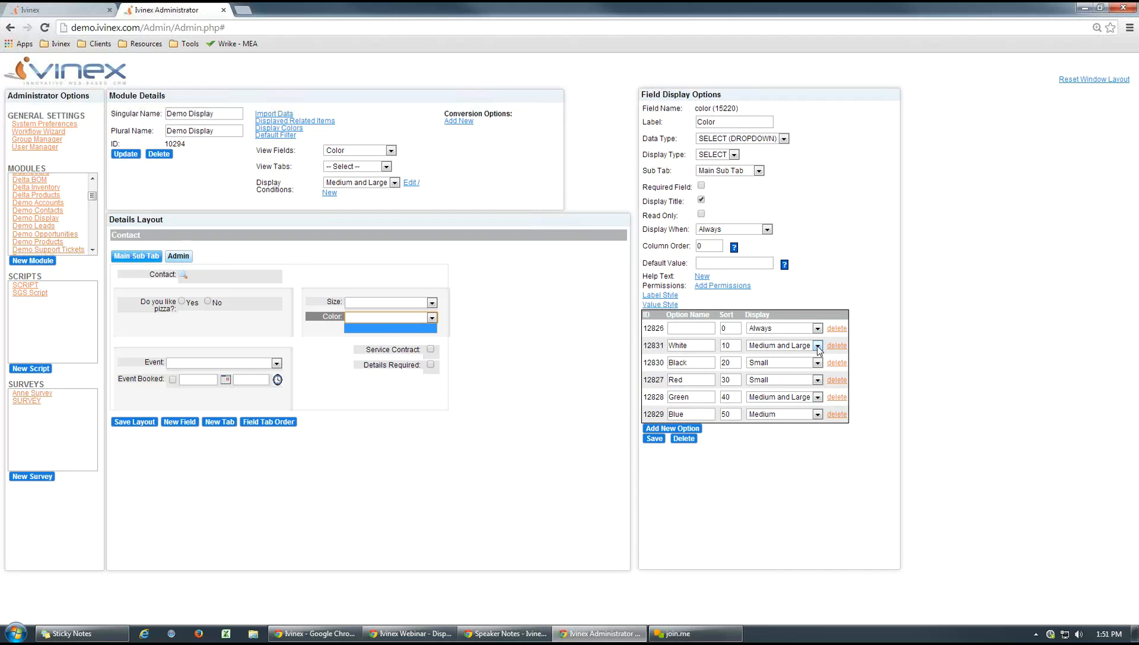
Set the White color option to display Always, save the field, and check the Color dropdown's choices.
left_click(817, 347)
left_click(787, 358)
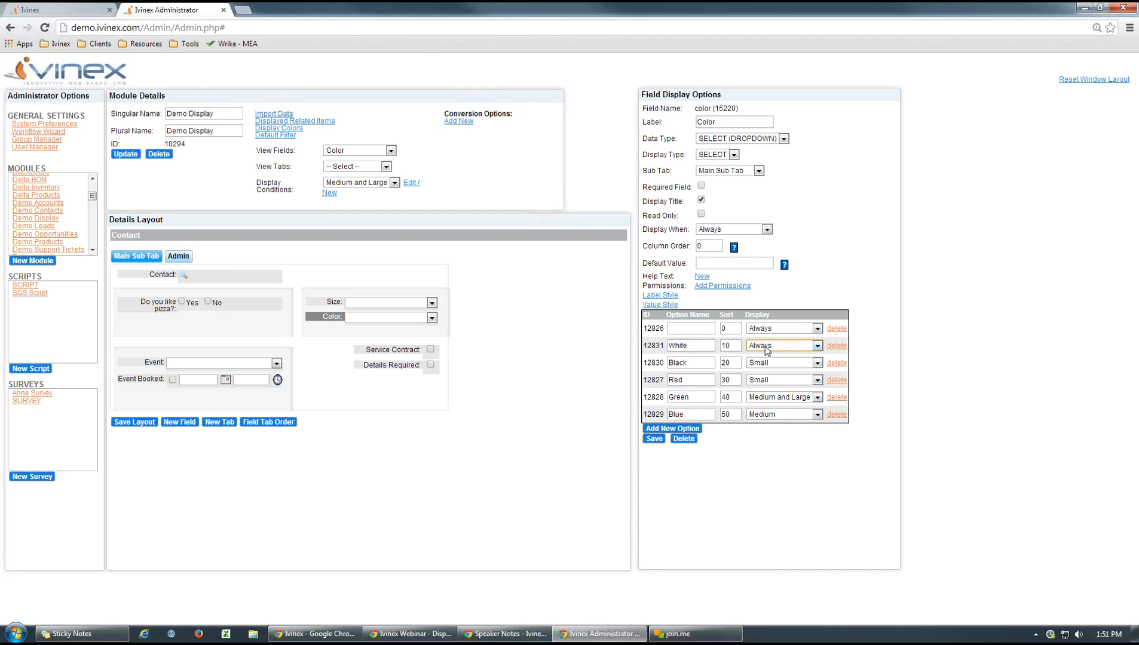
left_click(654, 440)
left_click(372, 317)
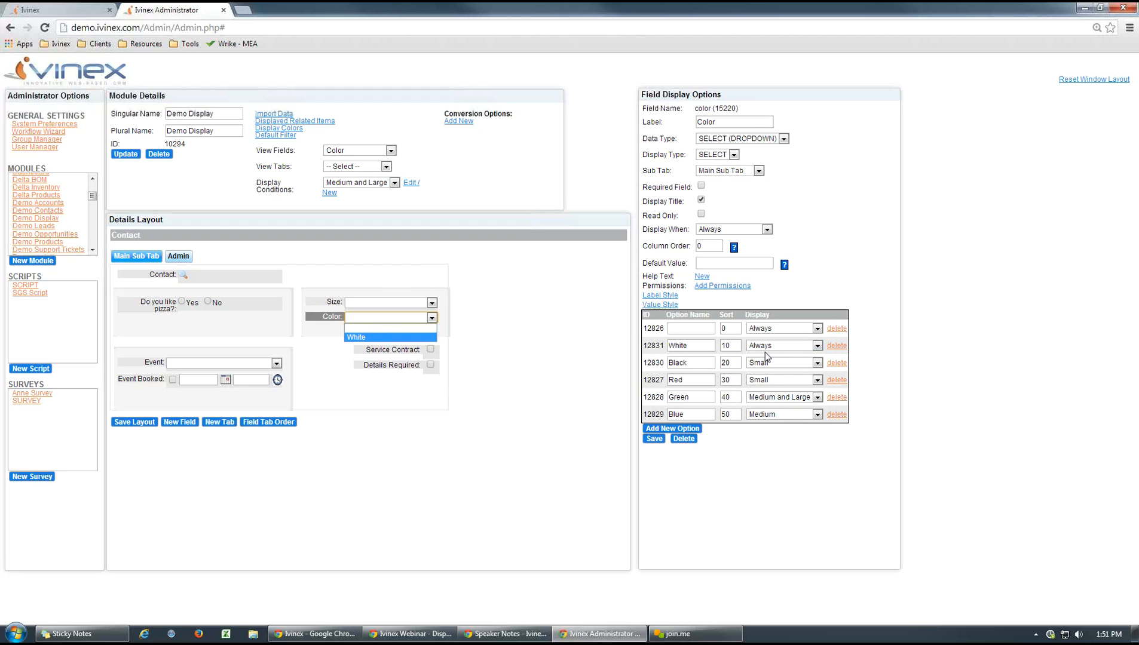
left_click(816, 346)
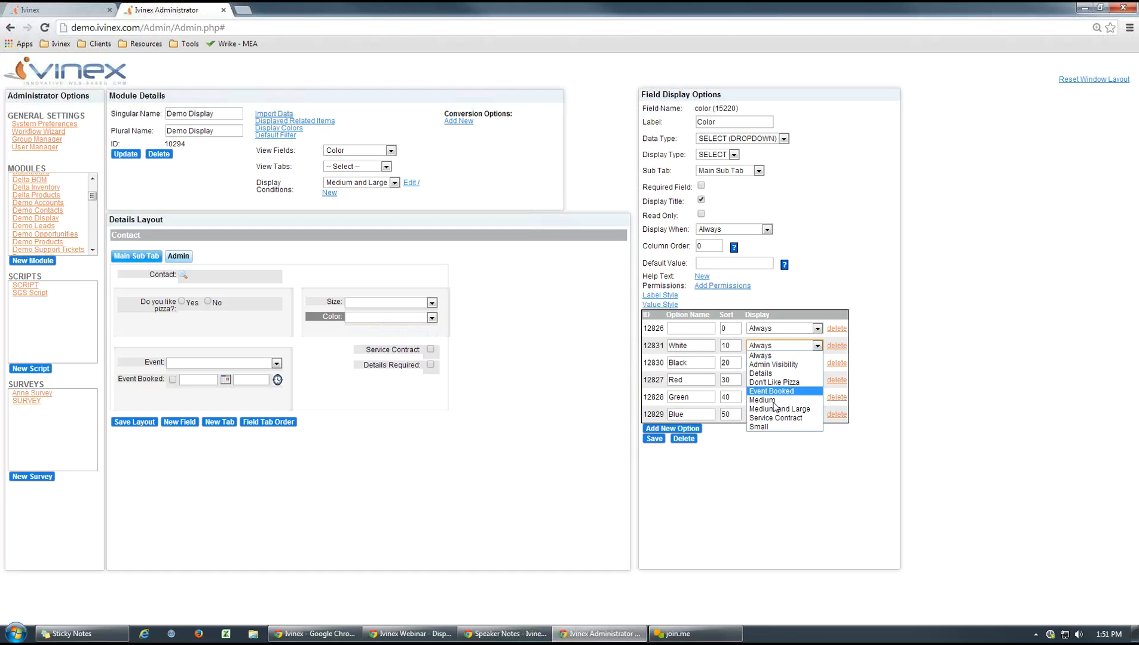
left_click(878, 385)
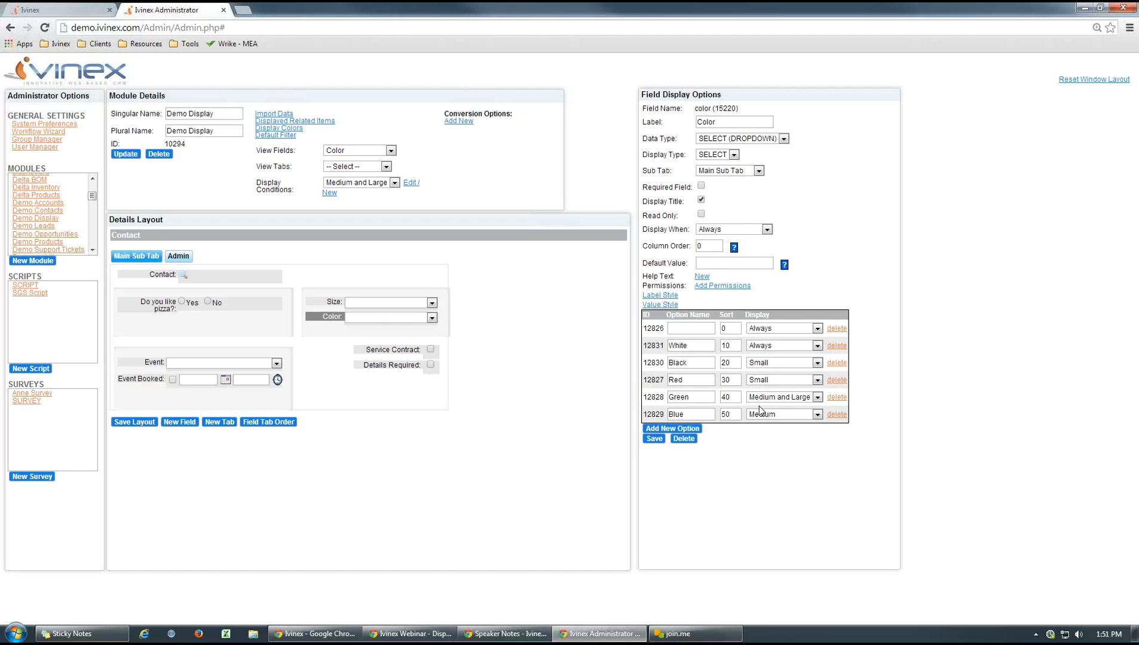
Set the White color option back to display on Medium and Large, save the field, and recheck the Color dropdown.
left_click(816, 346)
left_click(776, 413)
left_click(653, 439)
left_click(421, 318)
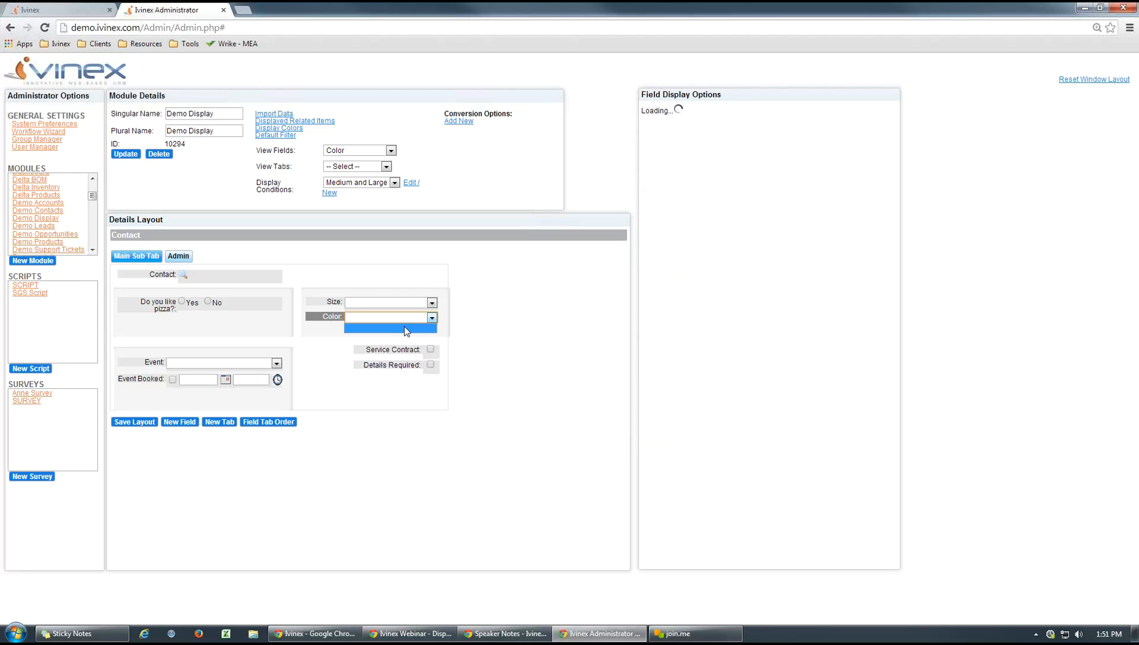
left_click(482, 323)
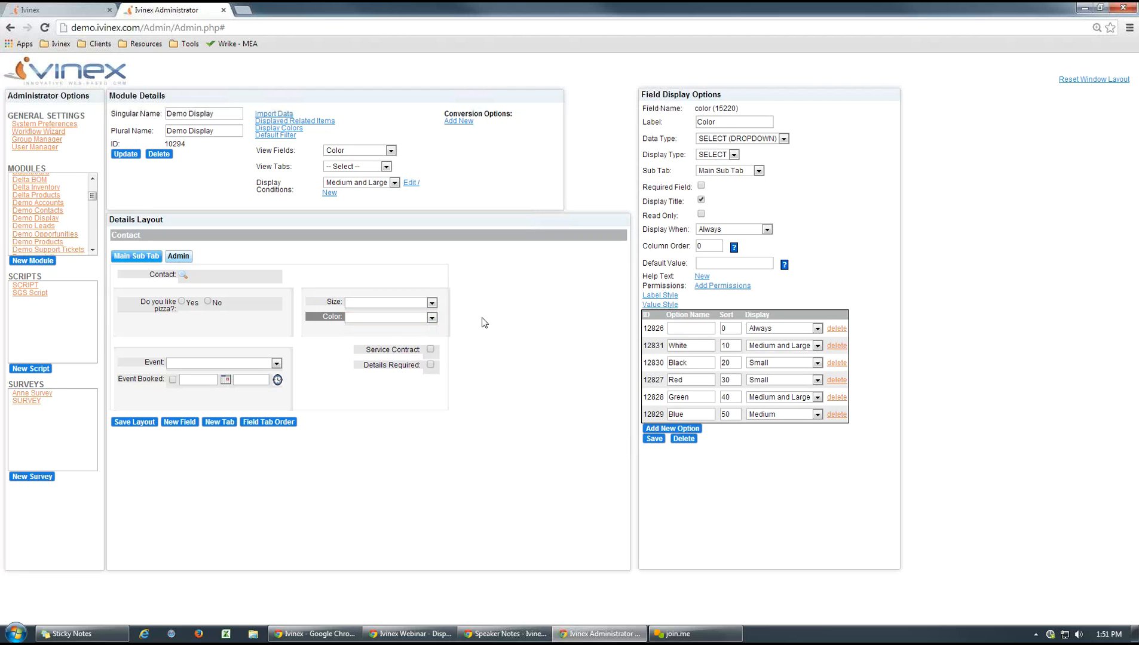
Test the Color dropdown's choices in the layout with Size set to Small, Medium and Large in turn.
left_click(432, 303)
left_click(410, 323)
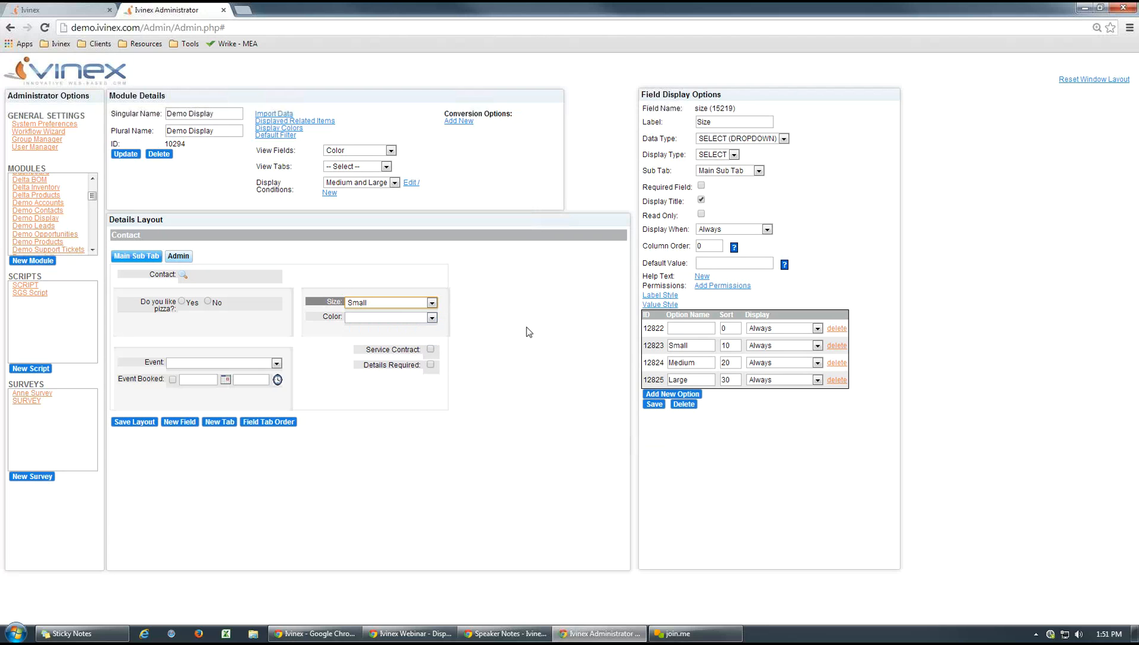
left_click(432, 318)
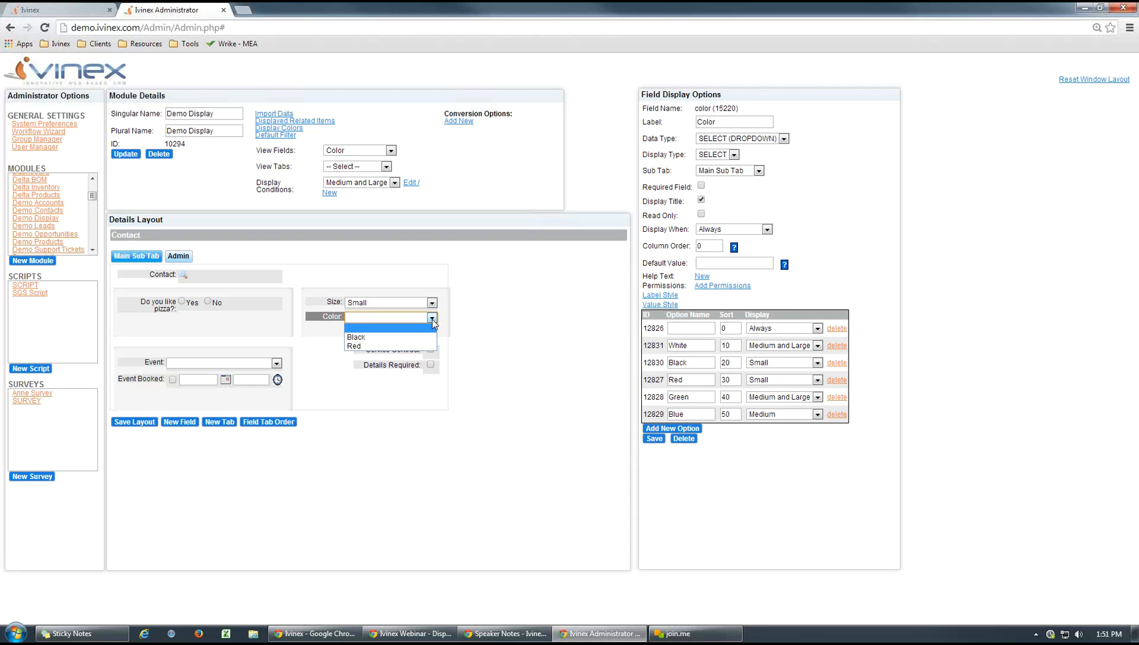
left_click(461, 307)
left_click(432, 303)
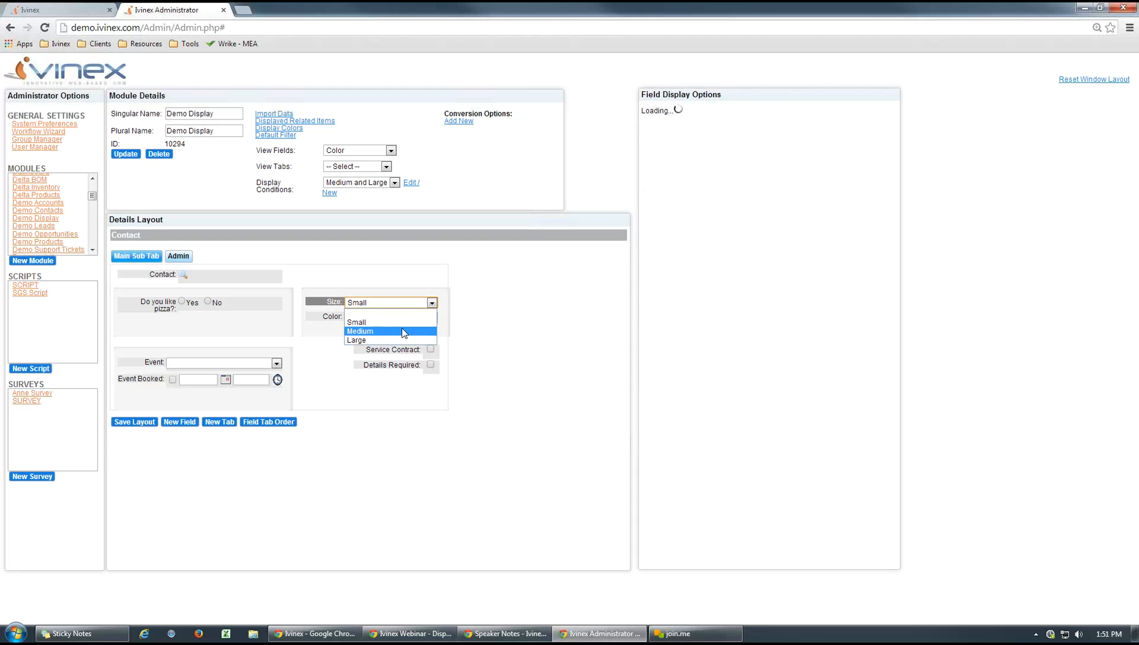
left_click(402, 329)
left_click(432, 318)
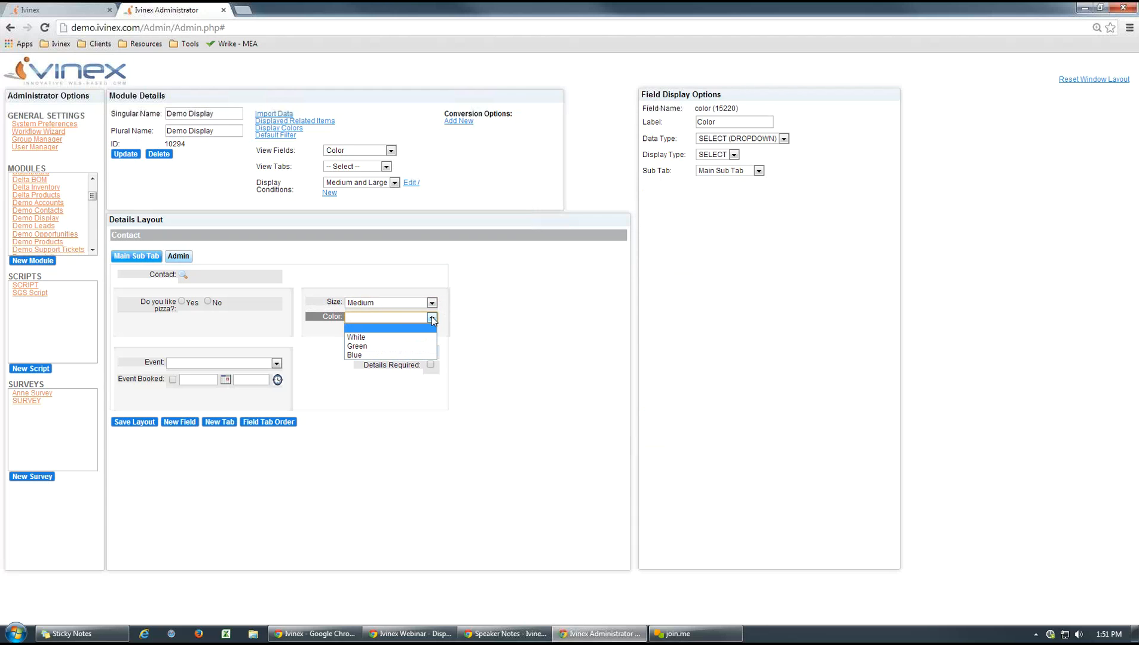
left_click(431, 303)
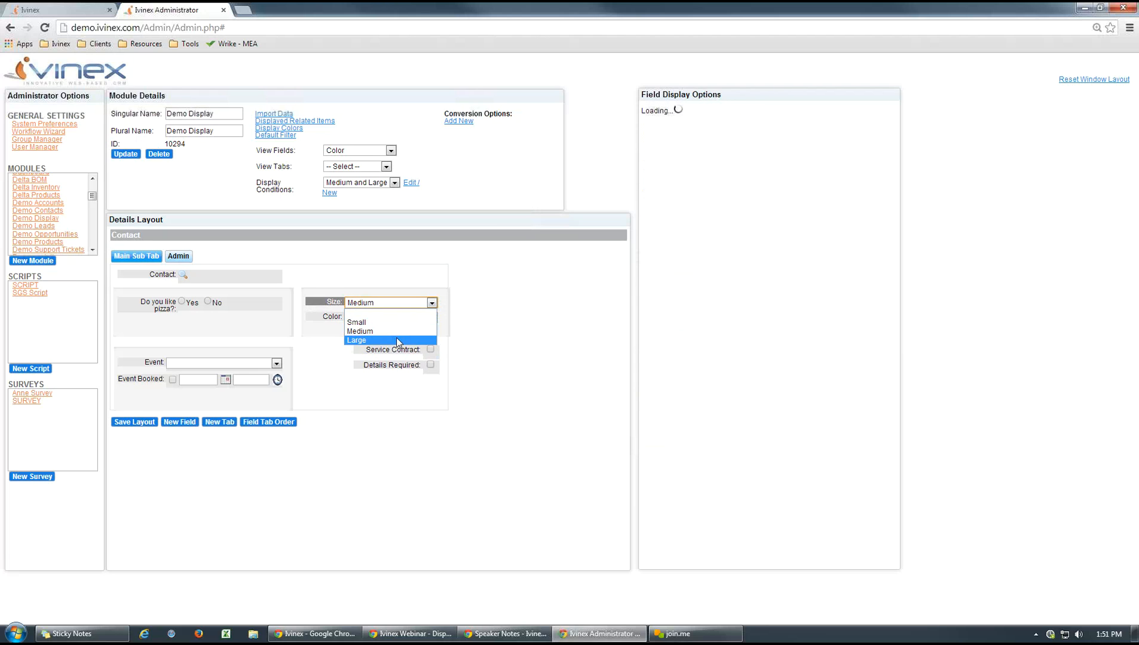
left_click(397, 336)
left_click(431, 319)
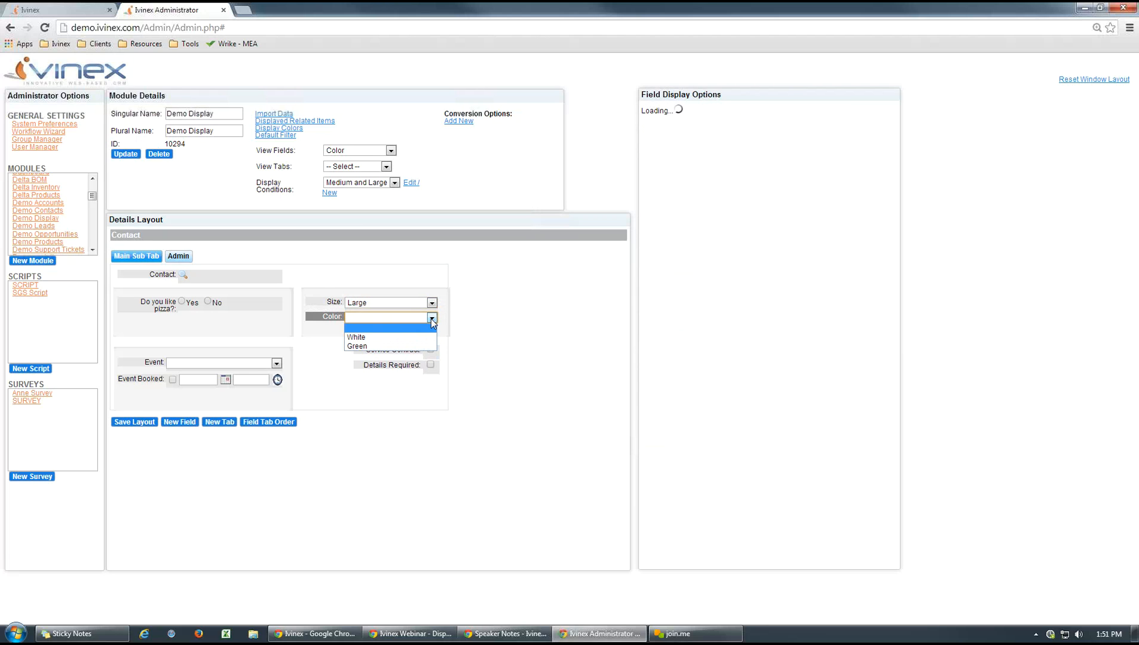
left_click(505, 327)
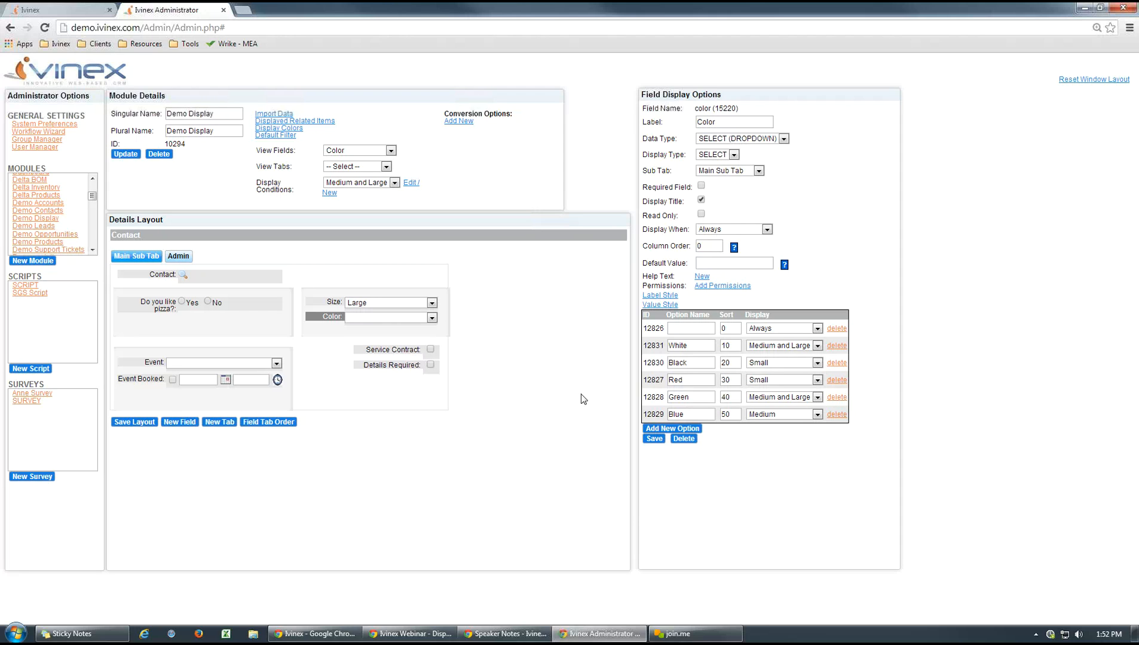
left_click(395, 184)
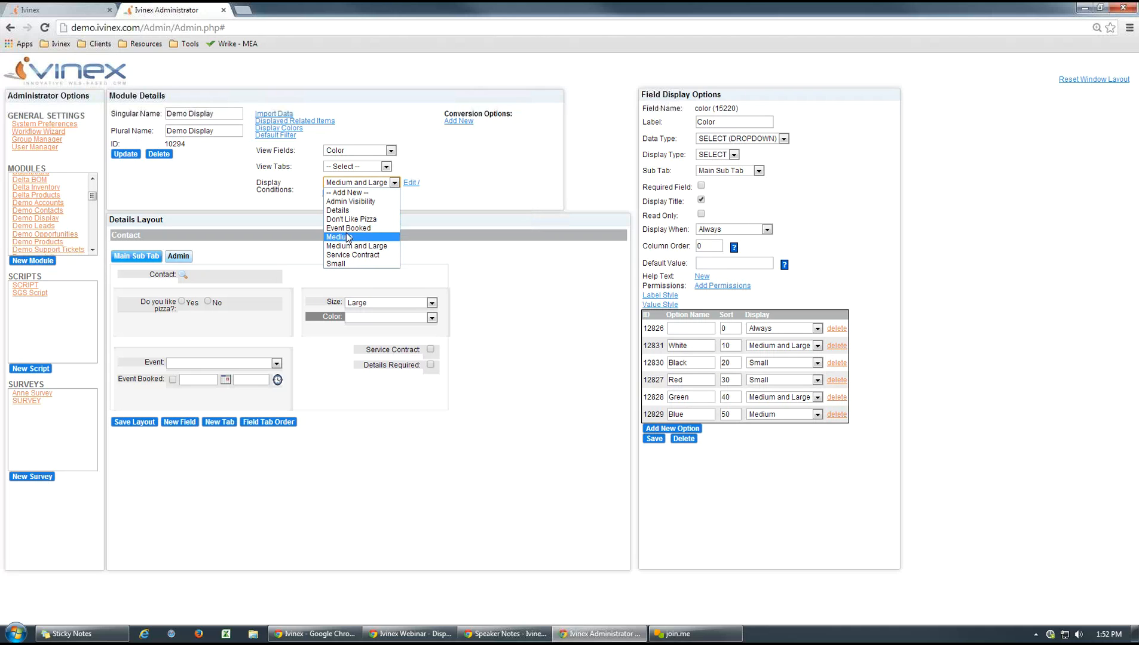
left_click(555, 325)
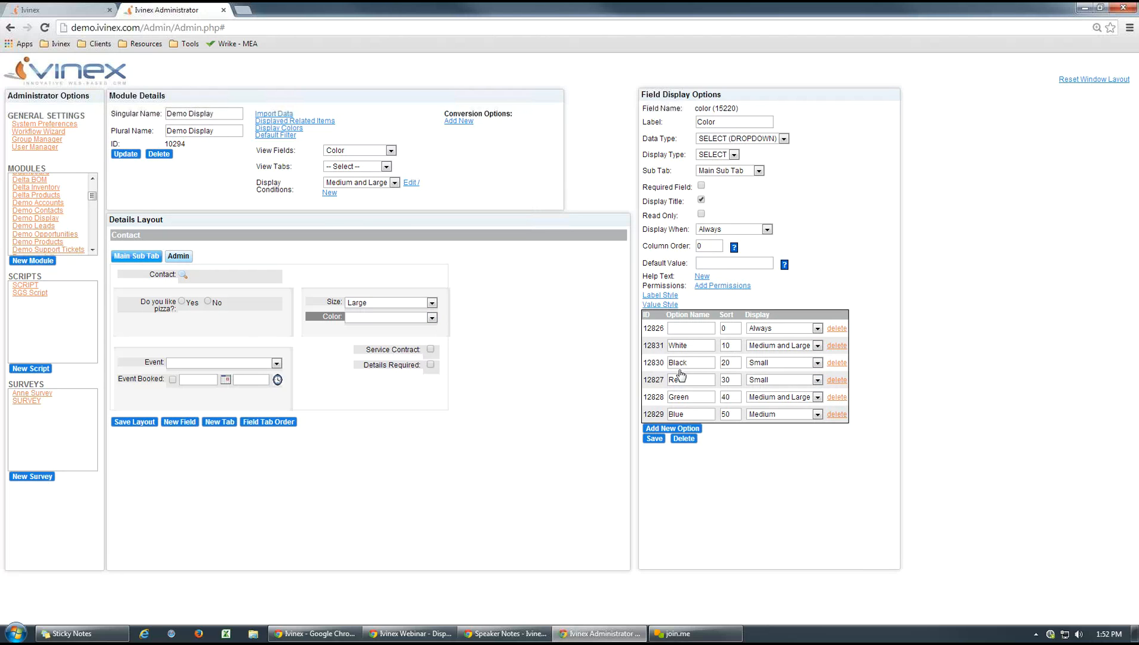
Set the No option of "Do you like pizza?" to display on Medium, save the field, and test it with Size set to Medium.
left_click(160, 305)
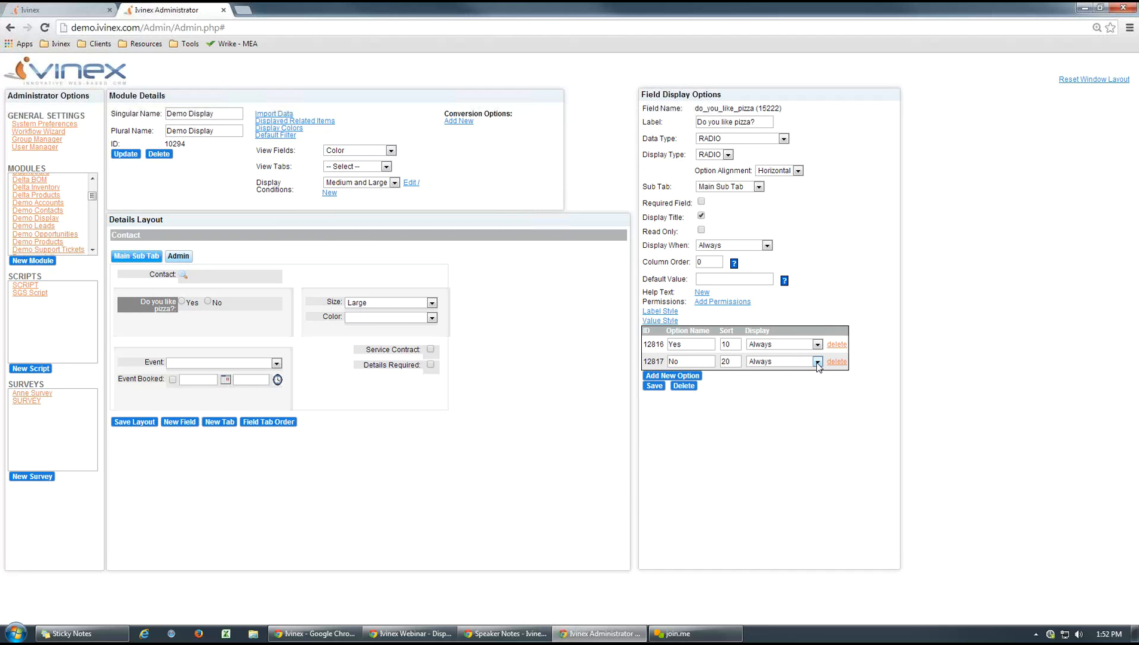
left_click(817, 362)
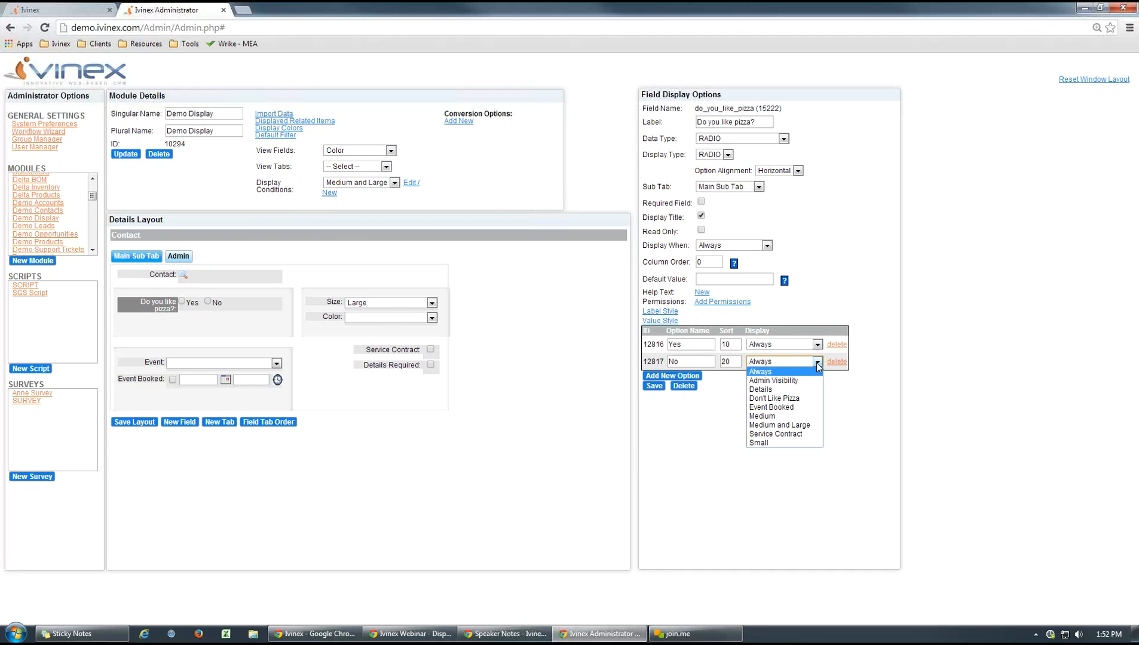
left_click(762, 416)
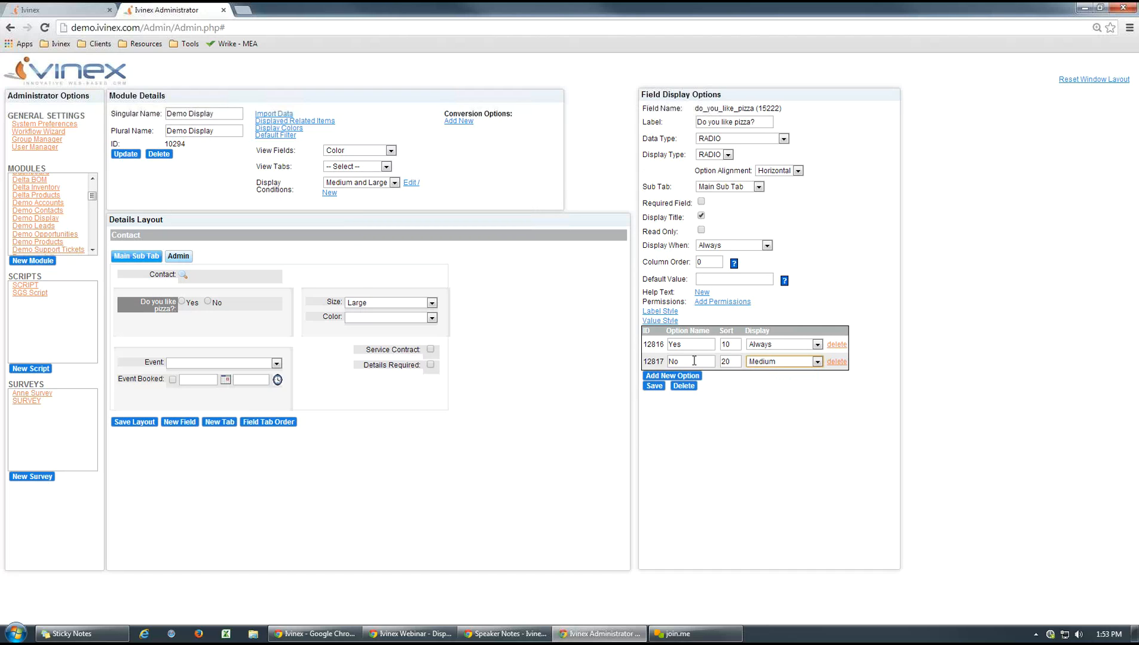
left_click(653, 387)
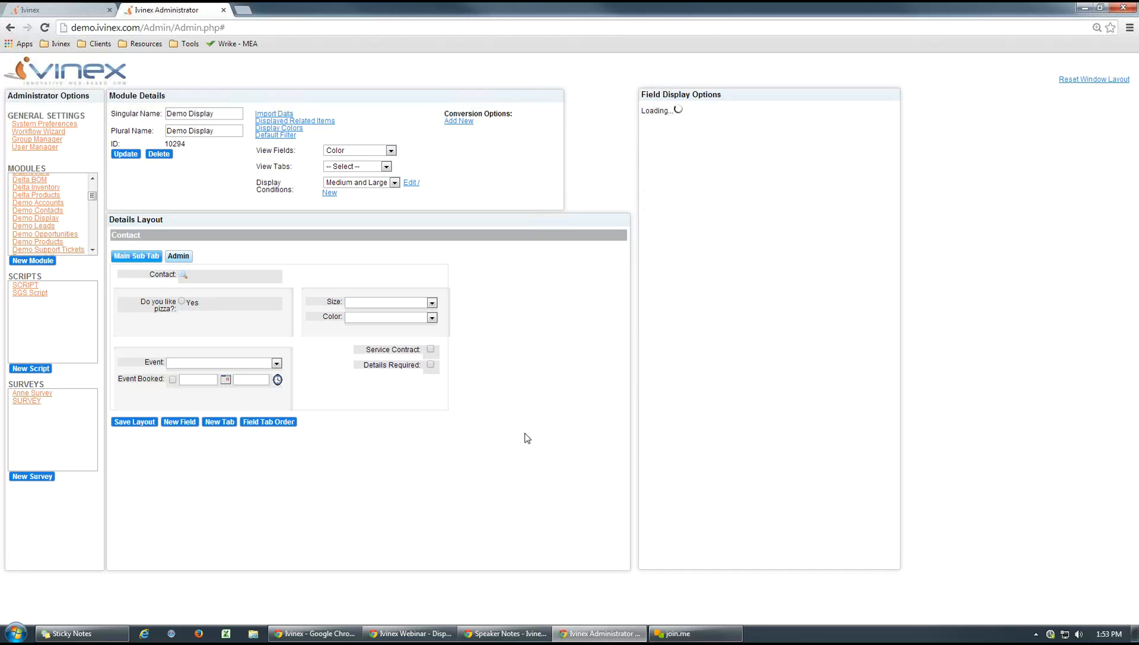
left_click(431, 303)
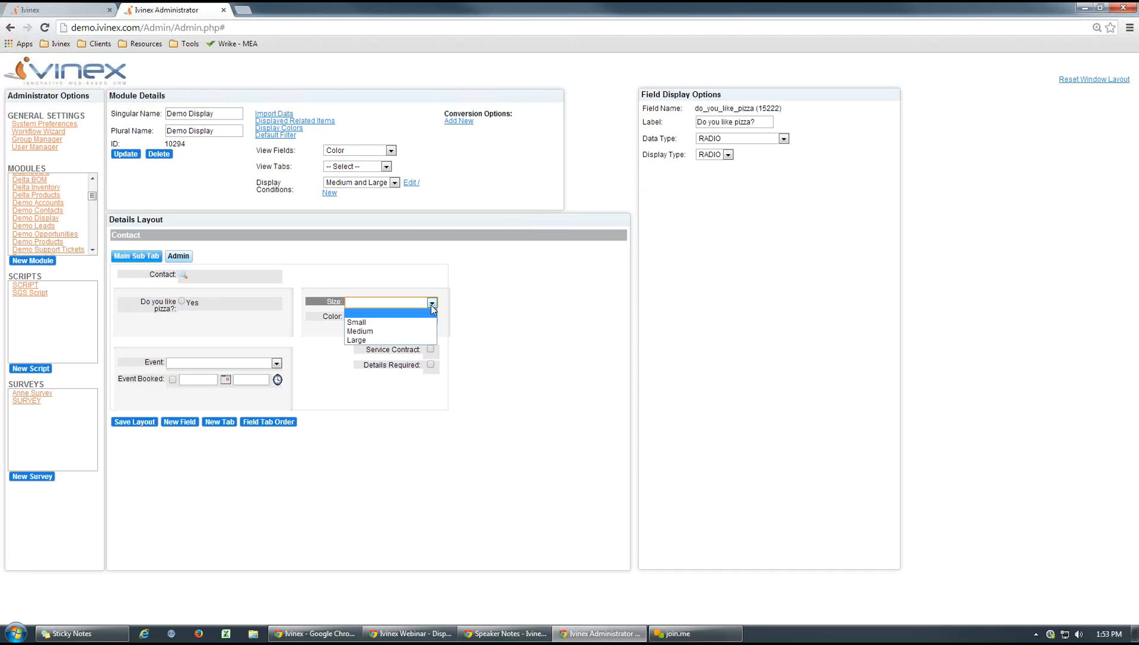
left_click(389, 331)
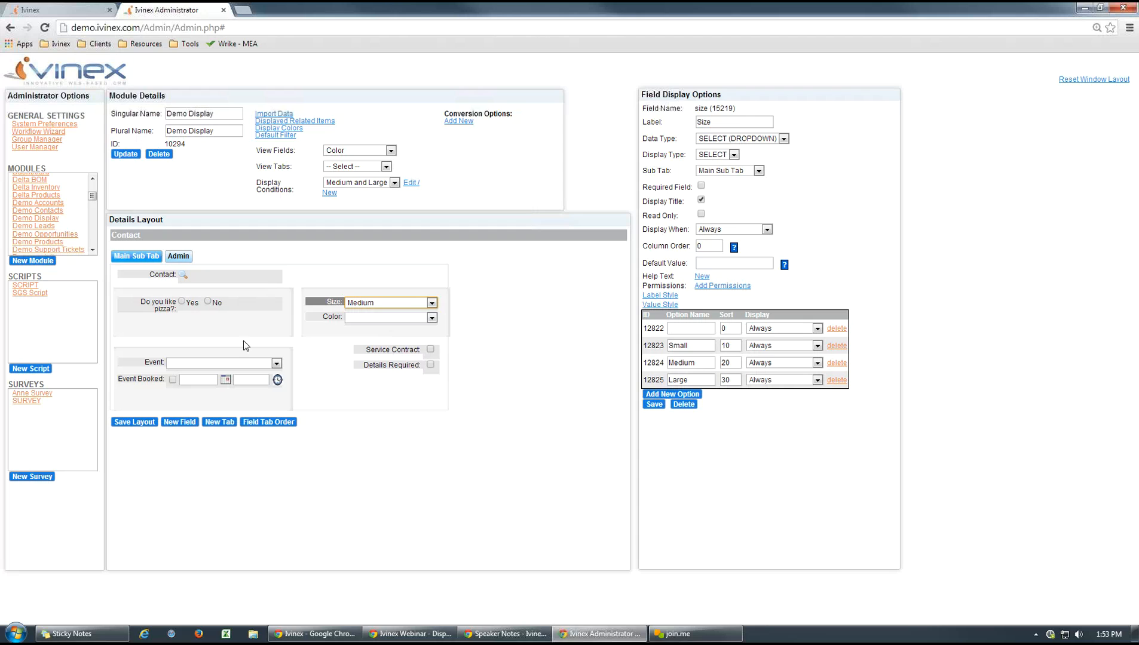
Set the No option of "Do you like pizza?" back to display Always and save the field.
left_click(159, 303)
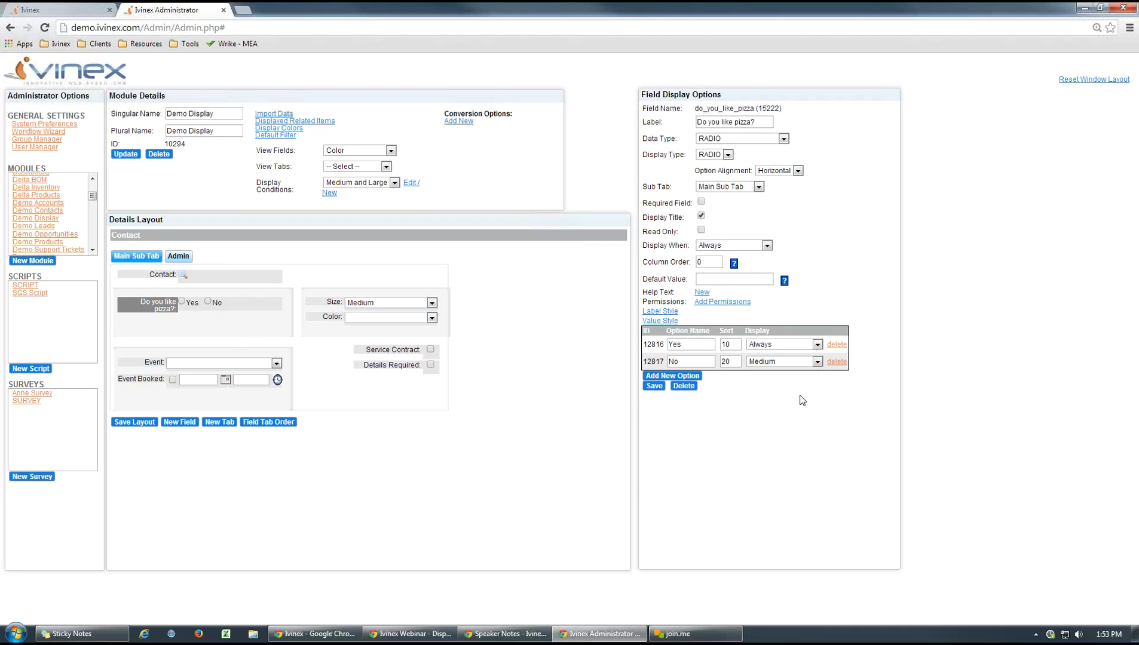
left_click(817, 363)
left_click(801, 373)
left_click(654, 385)
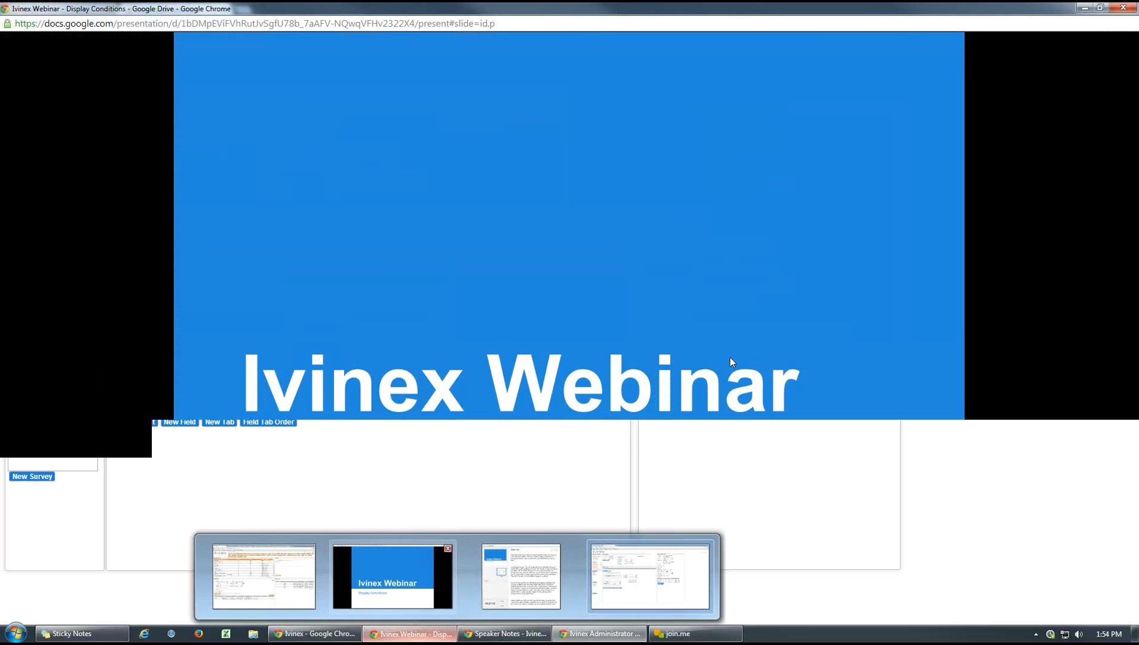
Switch to the Ivinex Webinar presentation in Google Slides and advance to the Webinar Notification / Feedback slide.
left_click(410, 633)
left_click(886, 361)
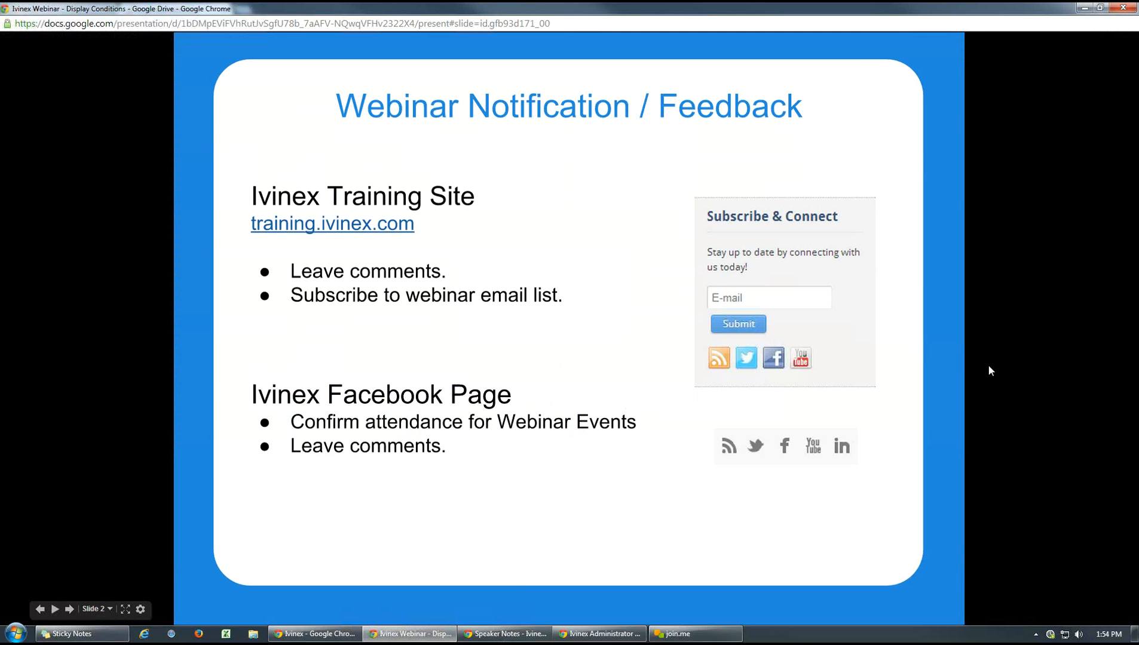